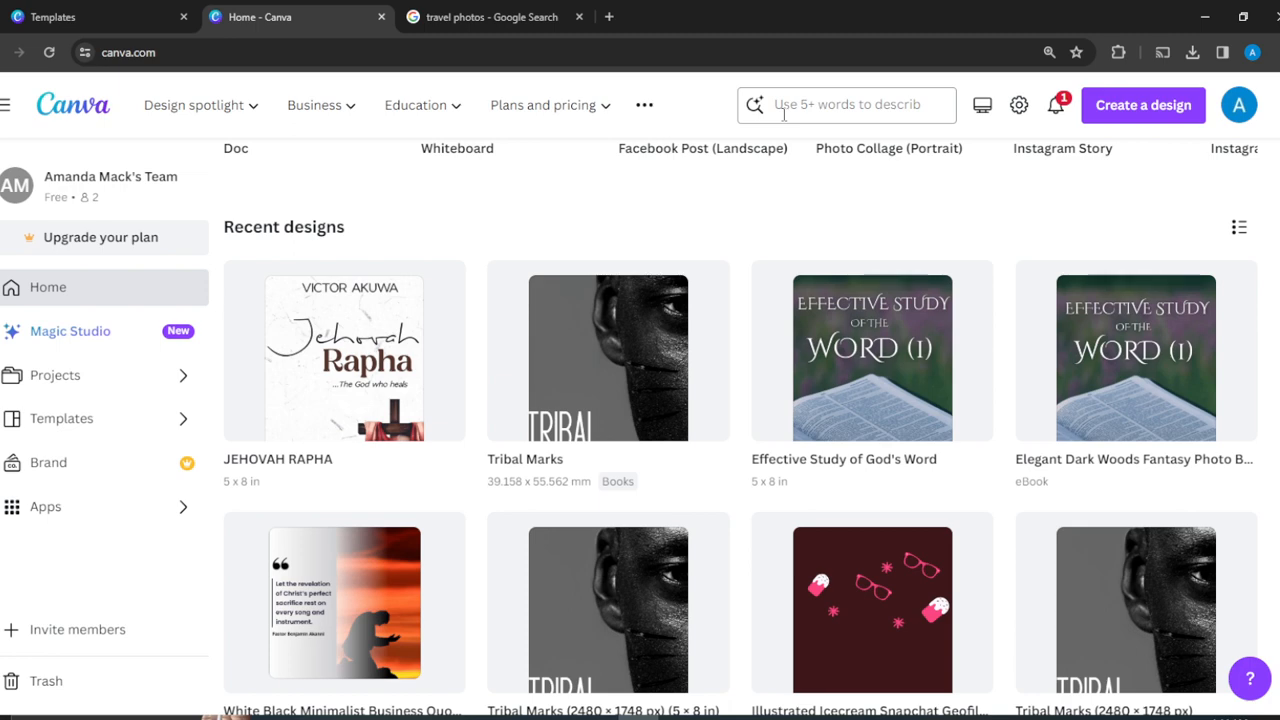
# Step: Search the design templates for "ebook interior"
pyautogui.click(800, 102)
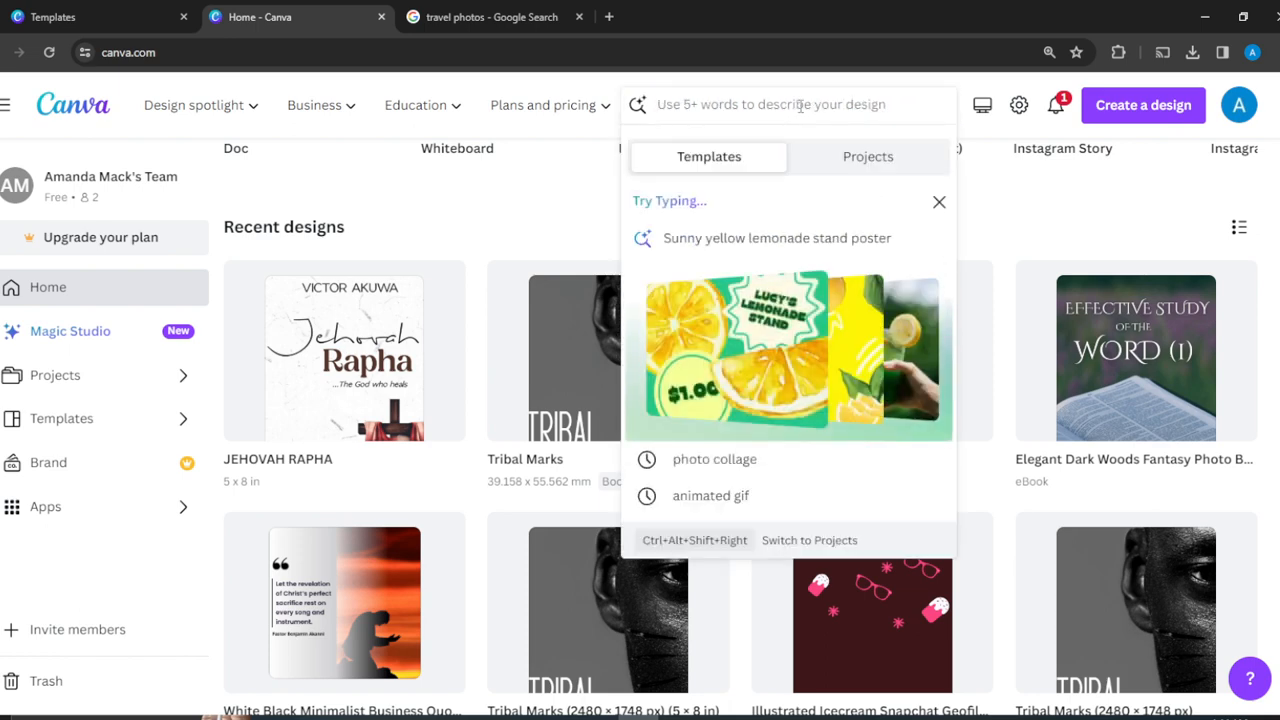
pyautogui.write('ebook in')
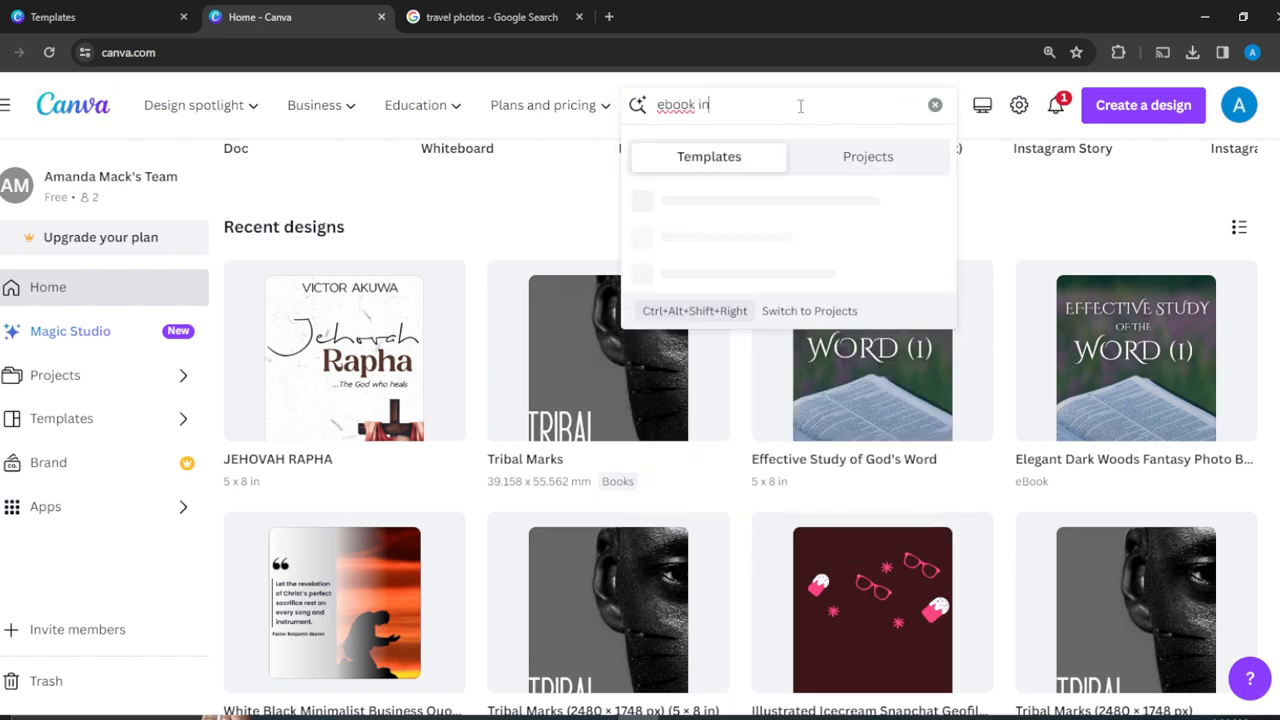
pyautogui.write('terior')
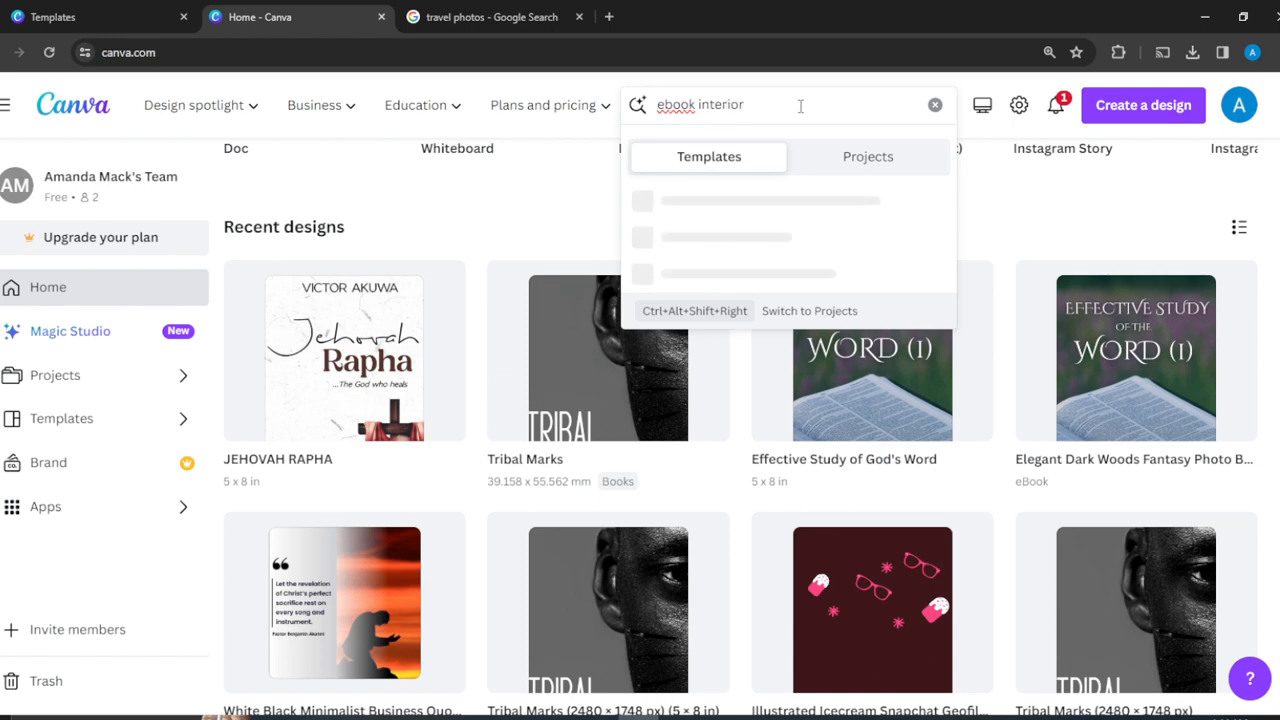
pyautogui.press('Return')
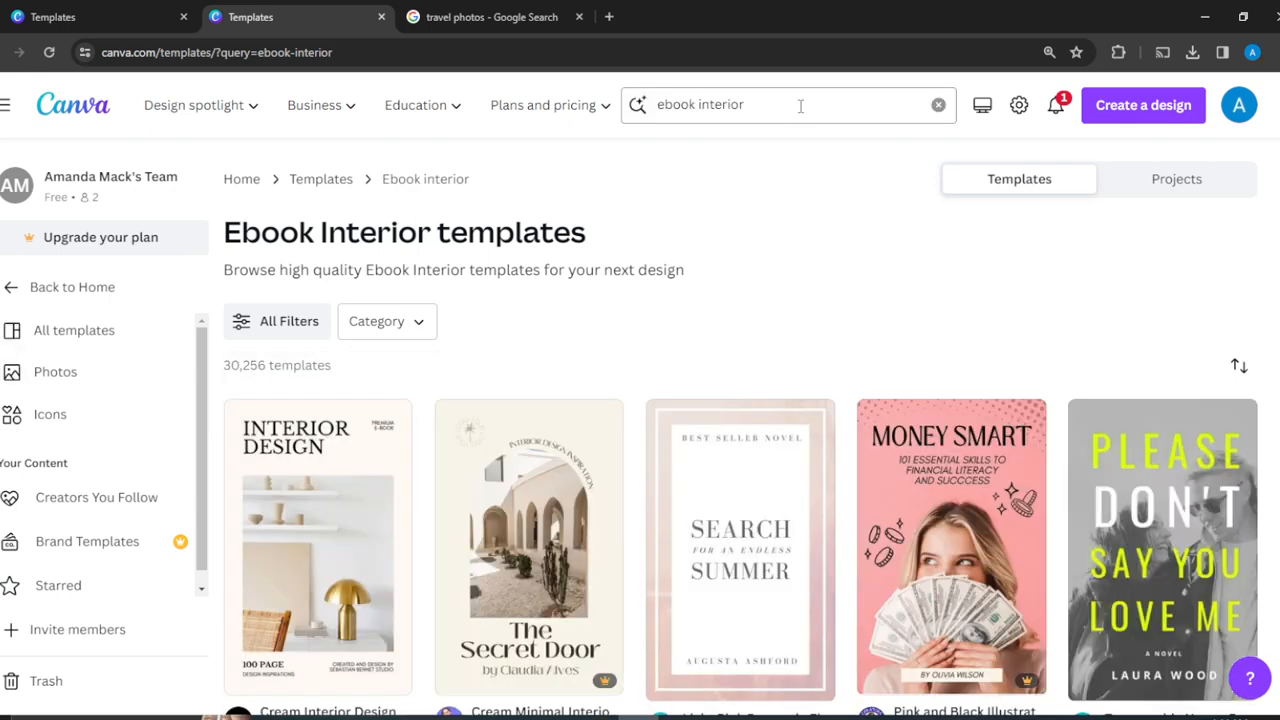
# Step: Look through the ebook interior template results, comparing the cover designs and which ones are free or premium
pyautogui.scroll(-3, 800, 105)
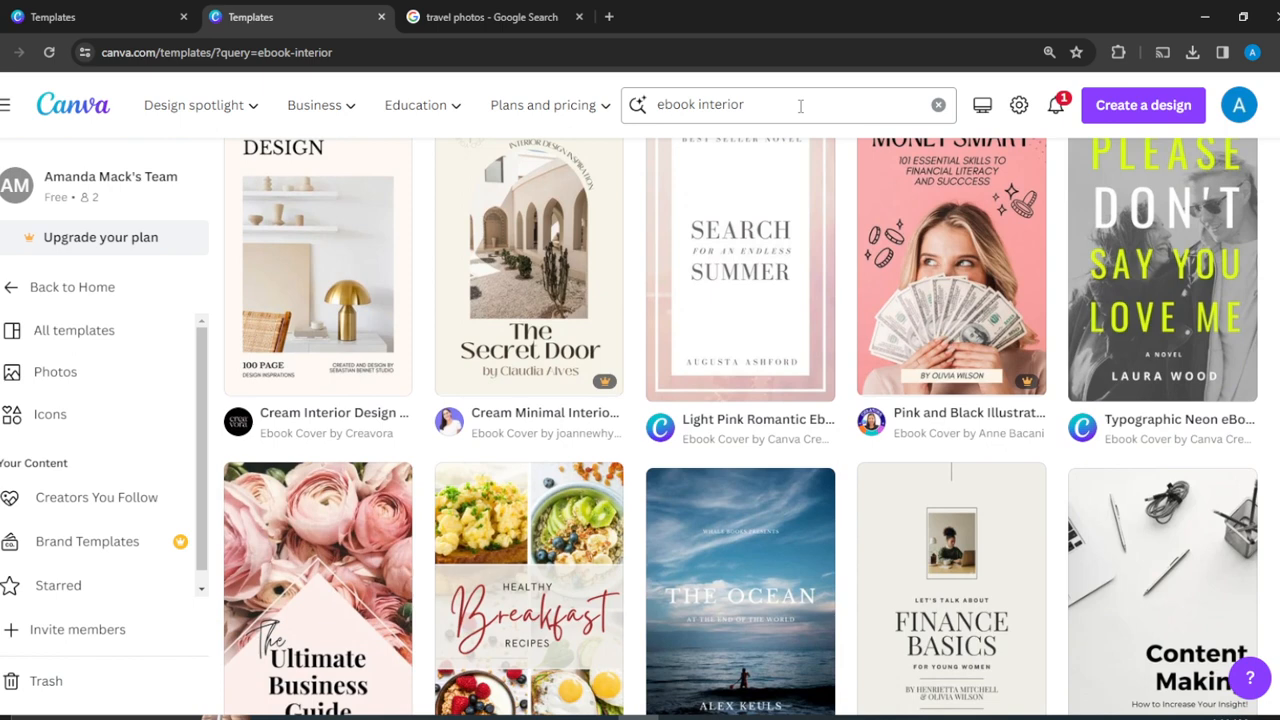
pyautogui.scroll(-3, 800, 105)
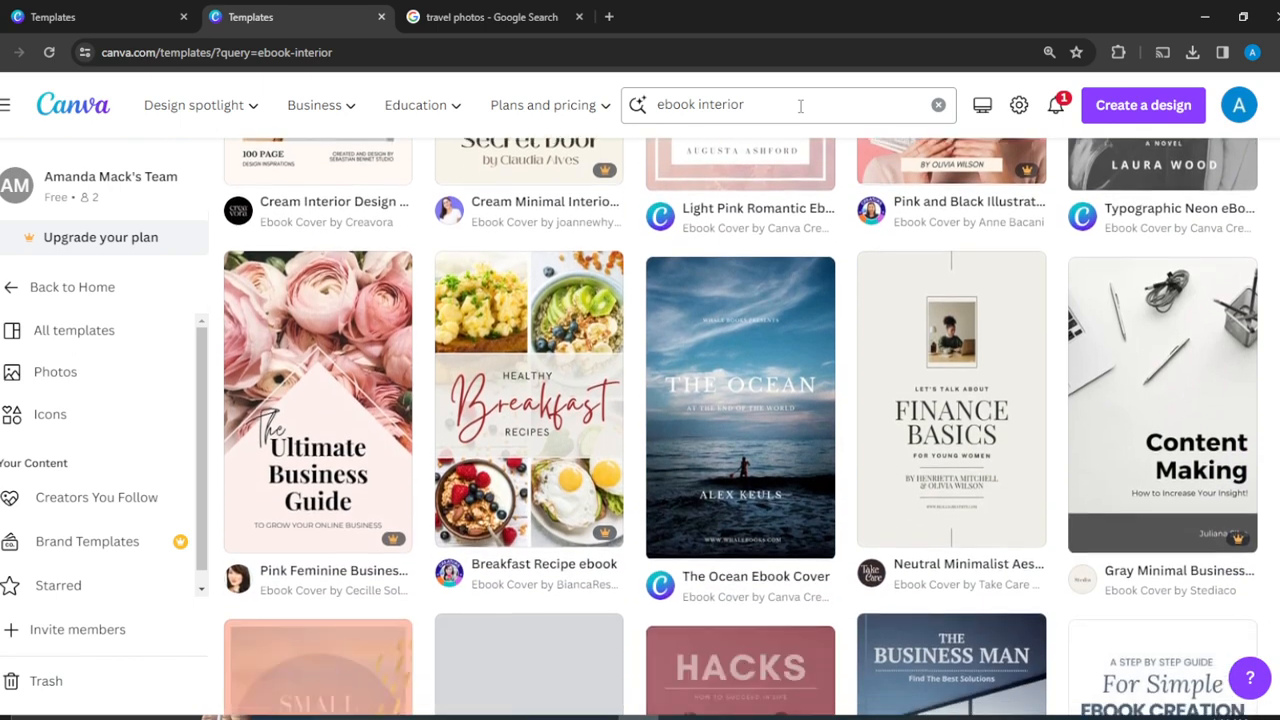
pyautogui.scroll(-2, 800, 105)
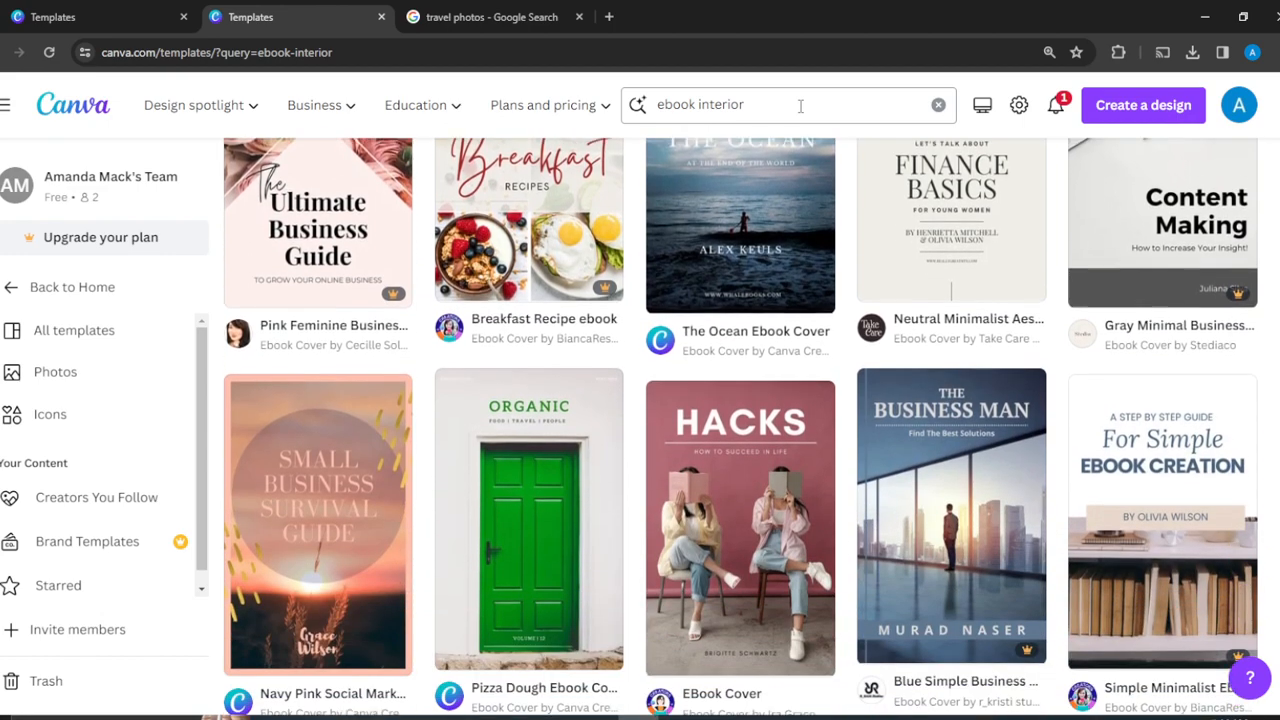
pyautogui.scroll(-2, 800, 105)
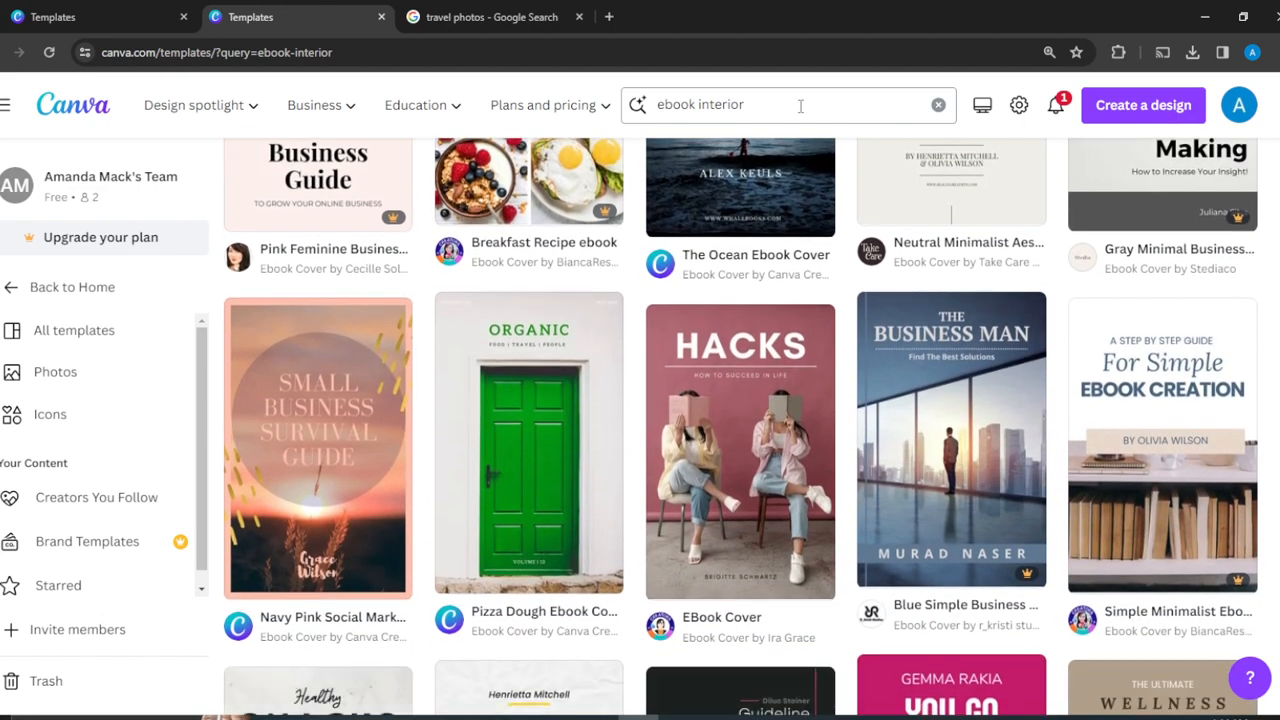
pyautogui.scroll(-6, 800, 105)
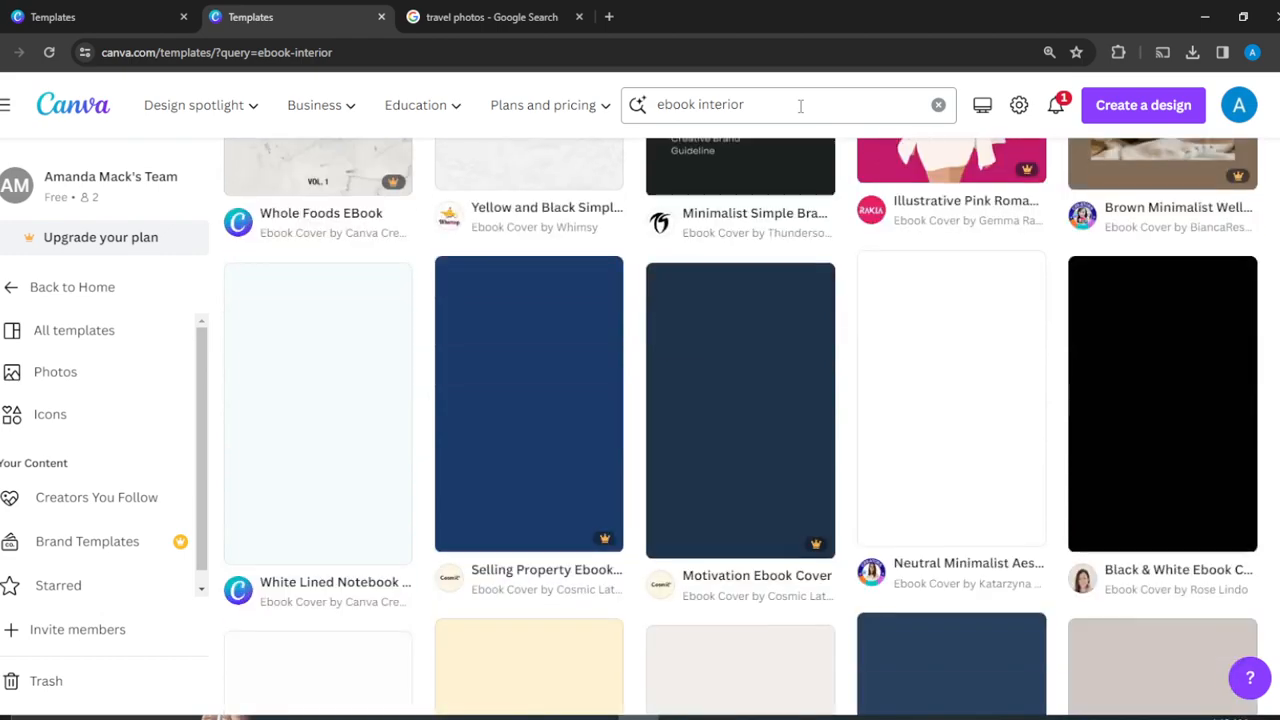
pyautogui.scroll(1, 800, 105)
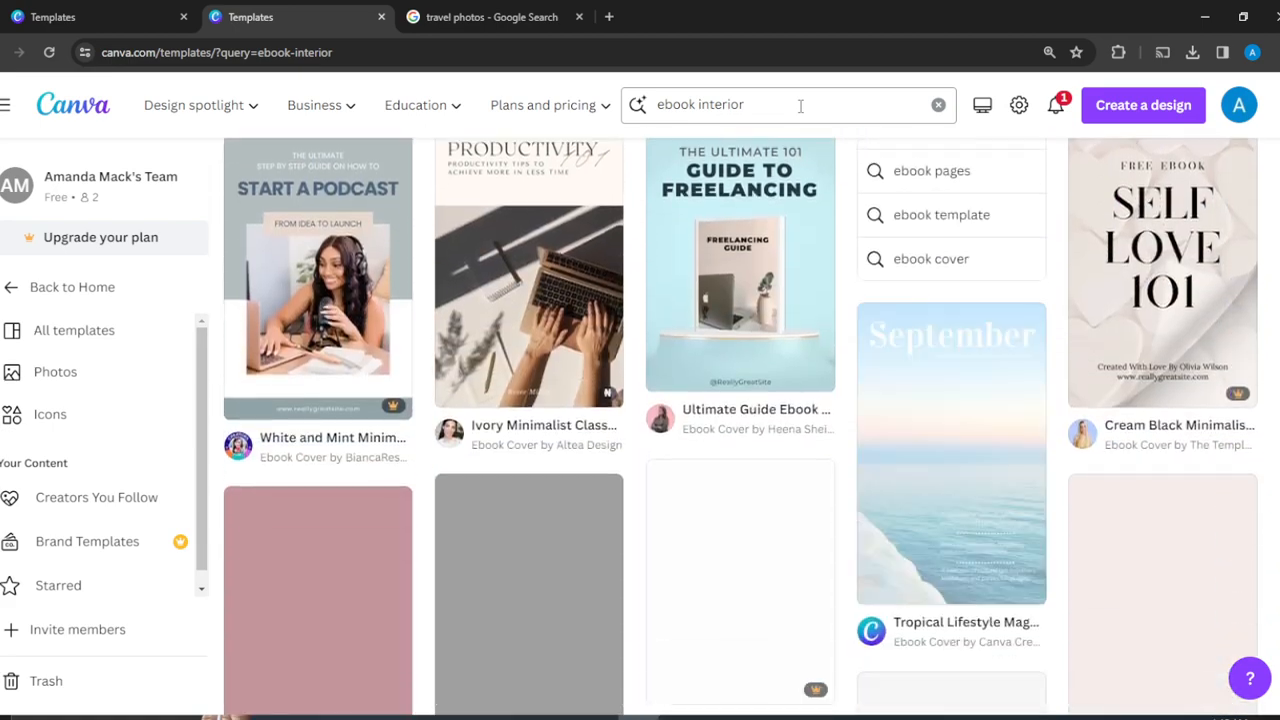
pyautogui.scroll(-6, 800, 105)
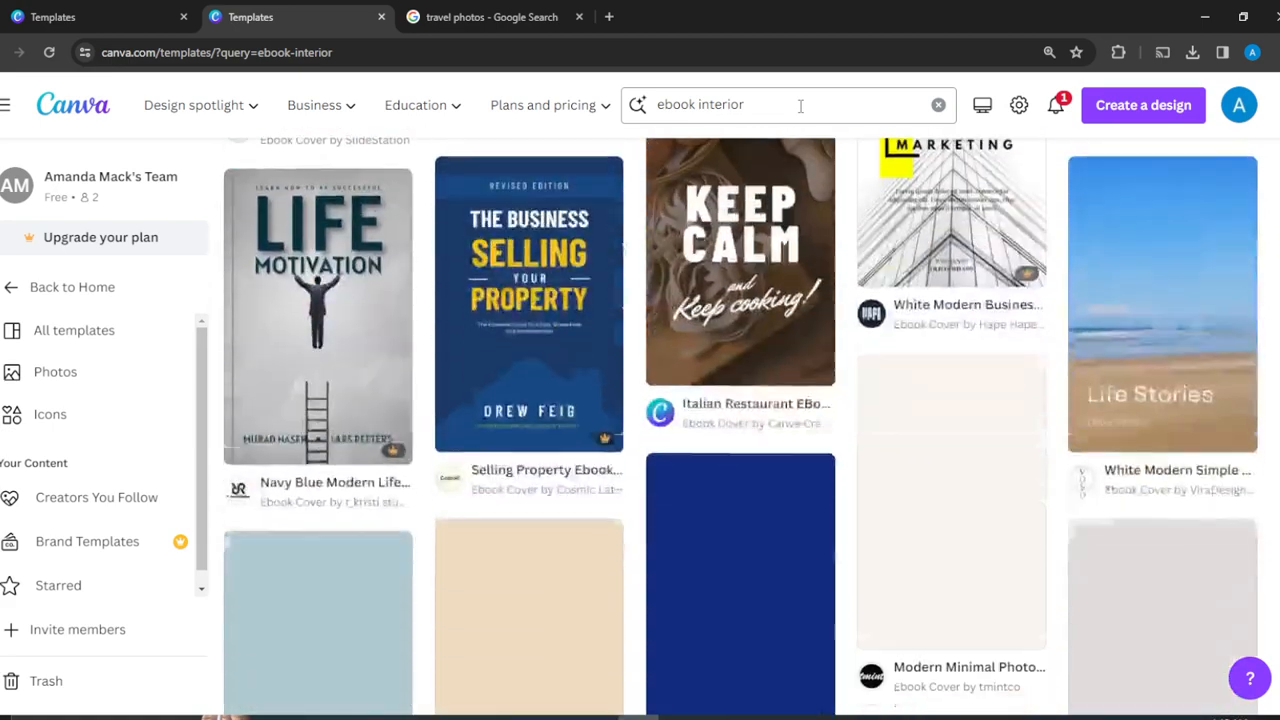
pyautogui.scroll(-10, 800, 105)
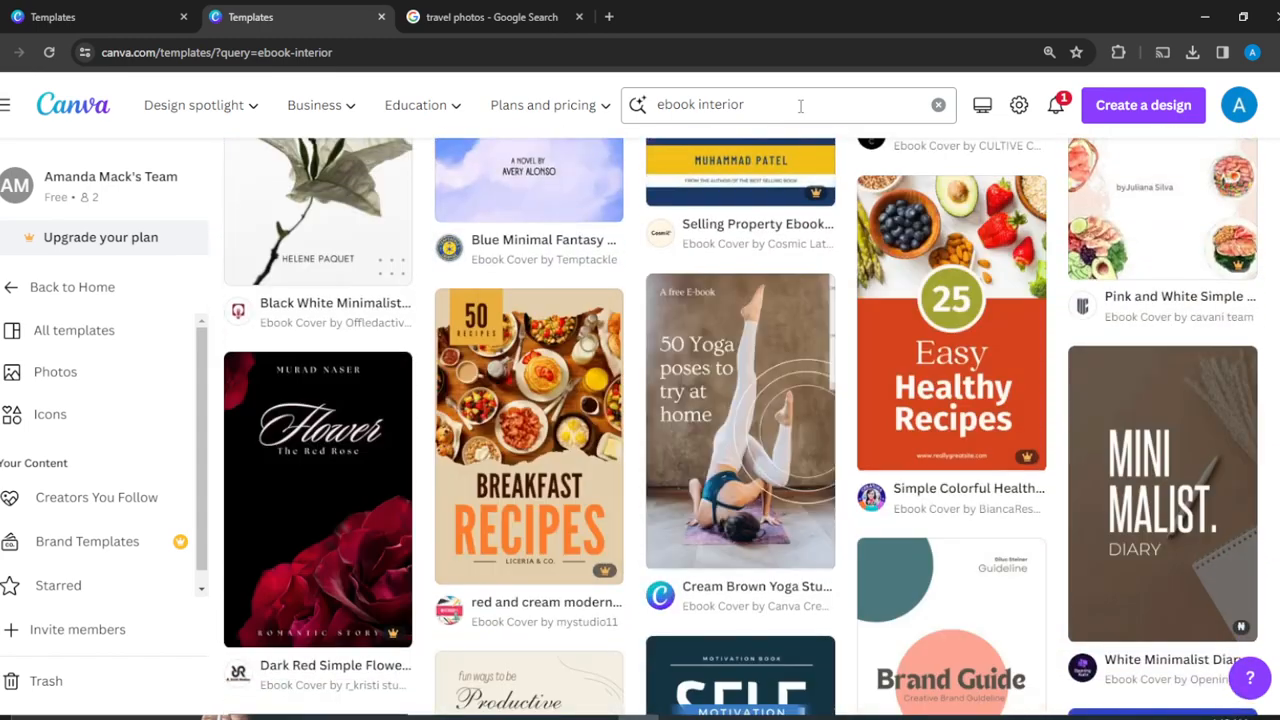
pyautogui.scroll(5, 800, 105)
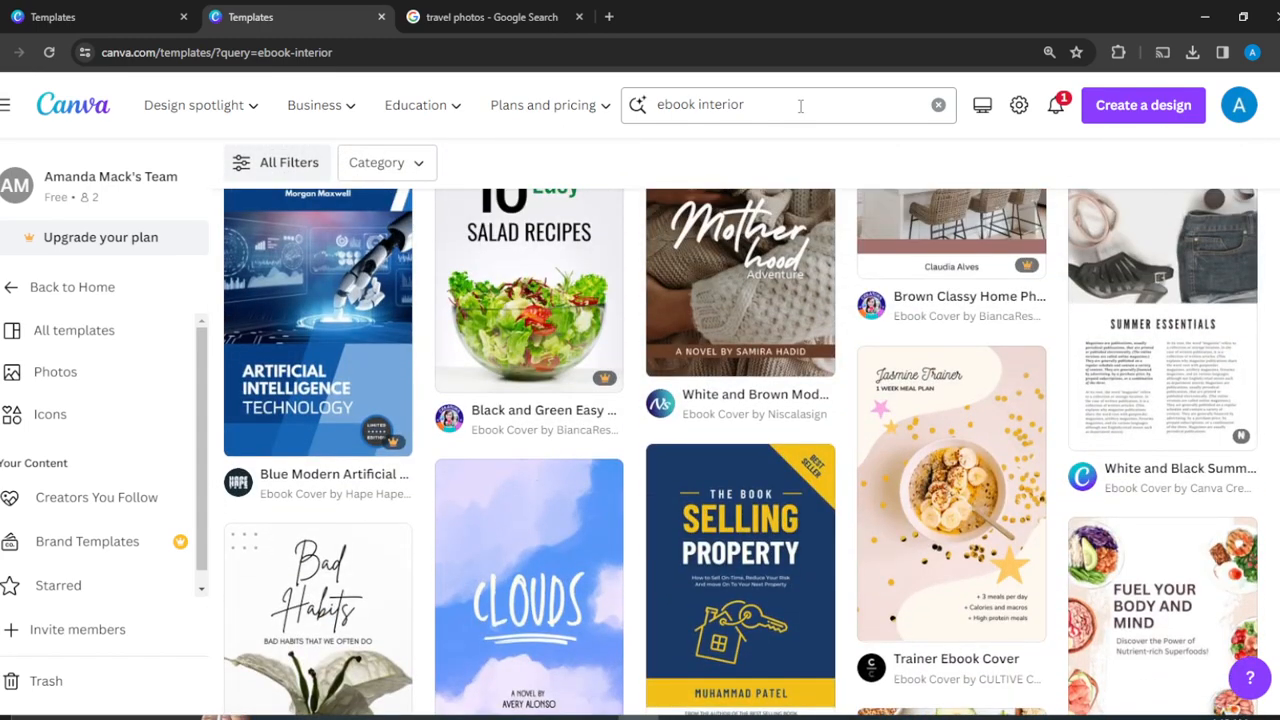
pyautogui.scroll(-5, 800, 105)
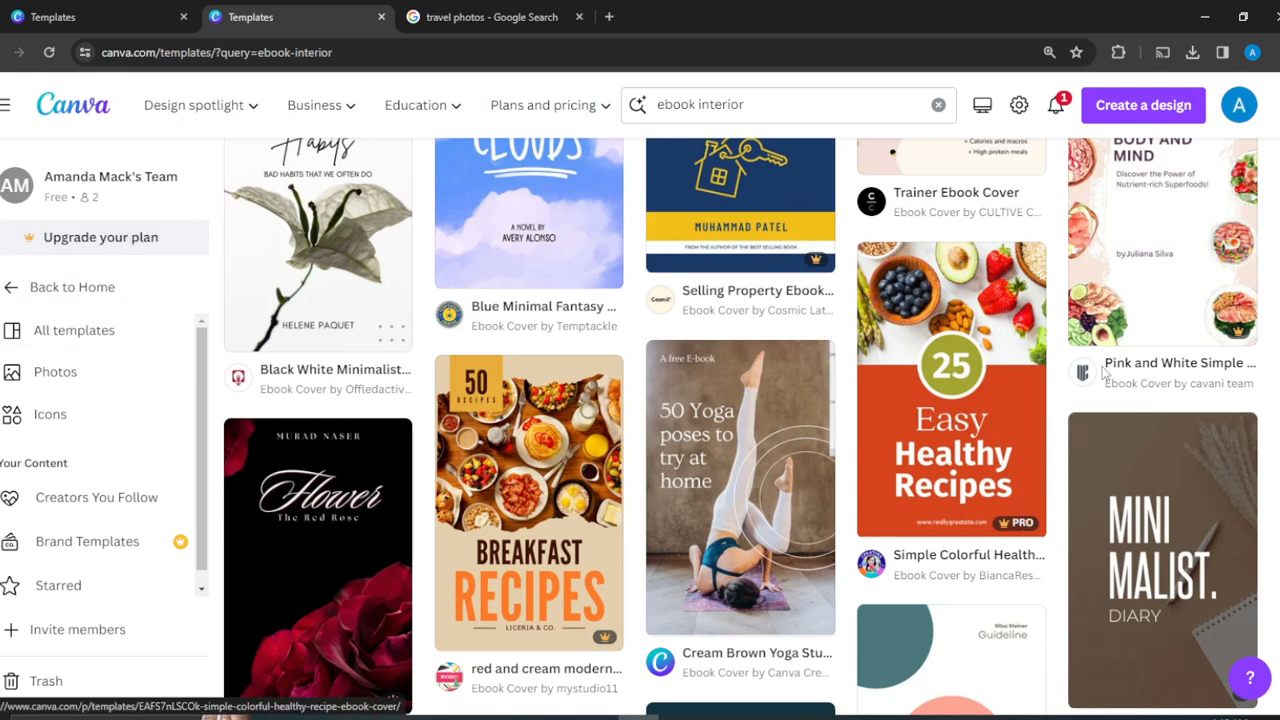
pyautogui.scroll(-4, 806, 308)
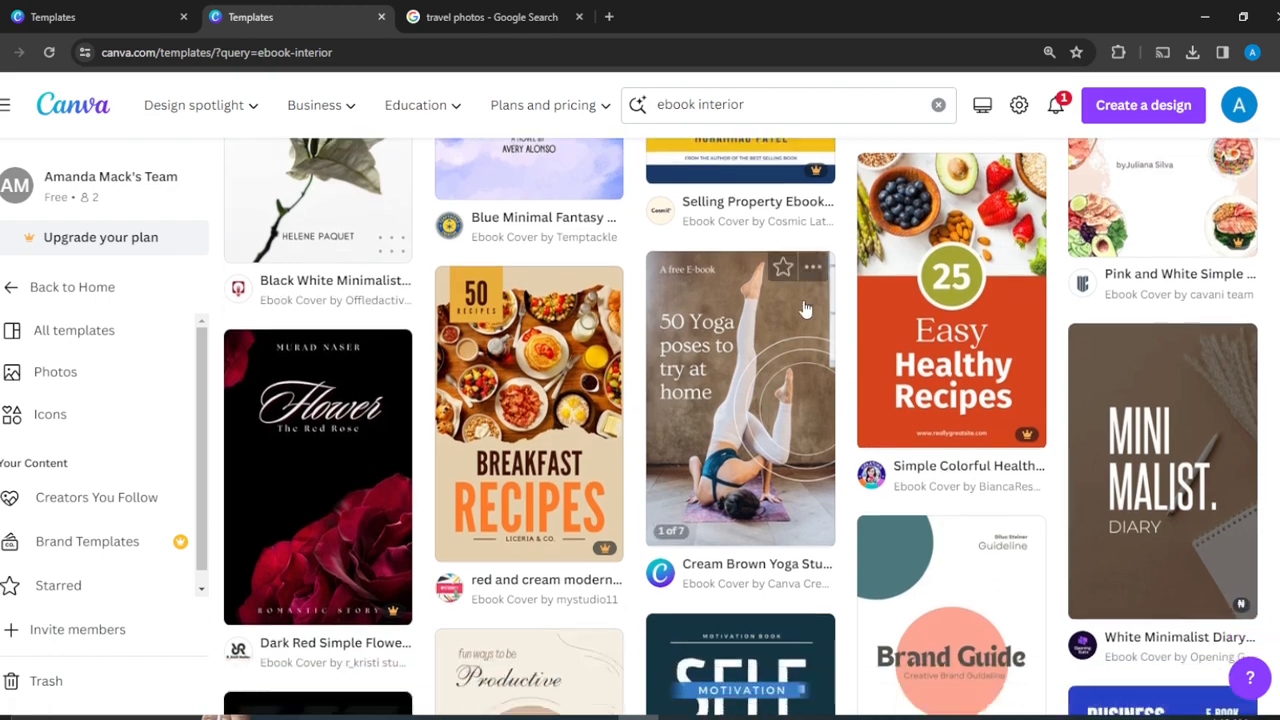
pyautogui.scroll(-3, 806, 308)
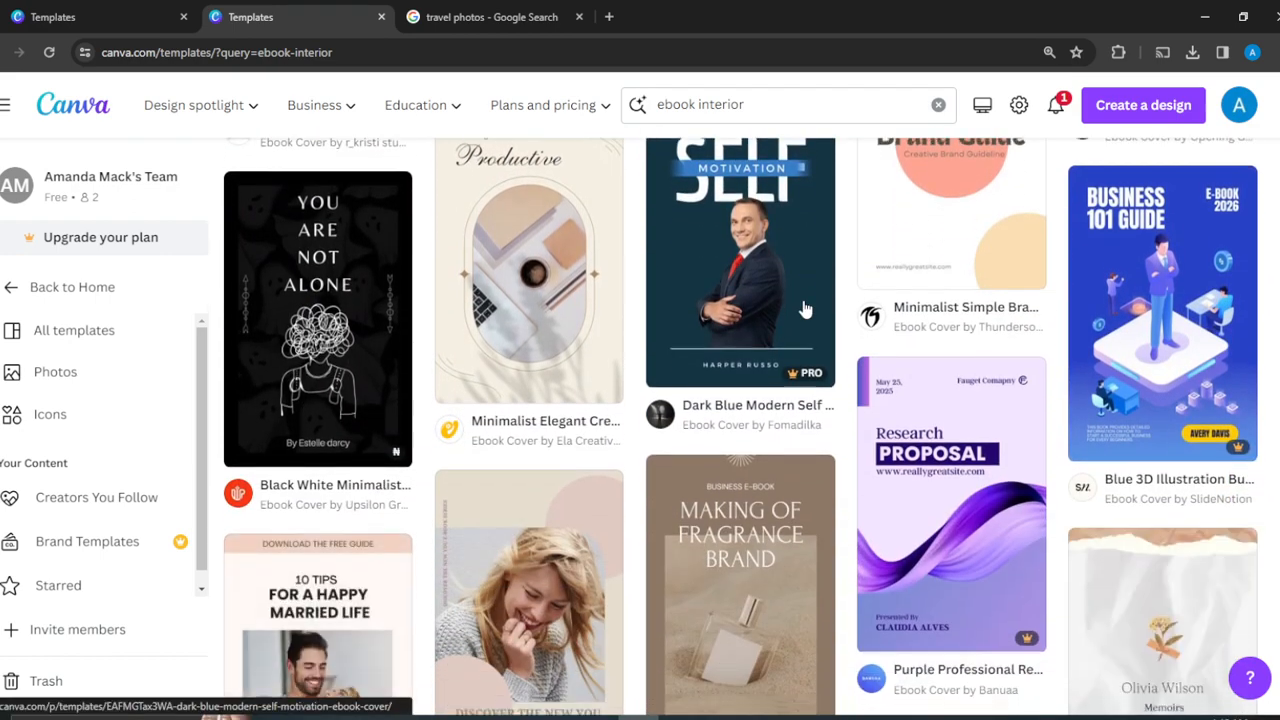
pyautogui.scroll(-6, 806, 310)
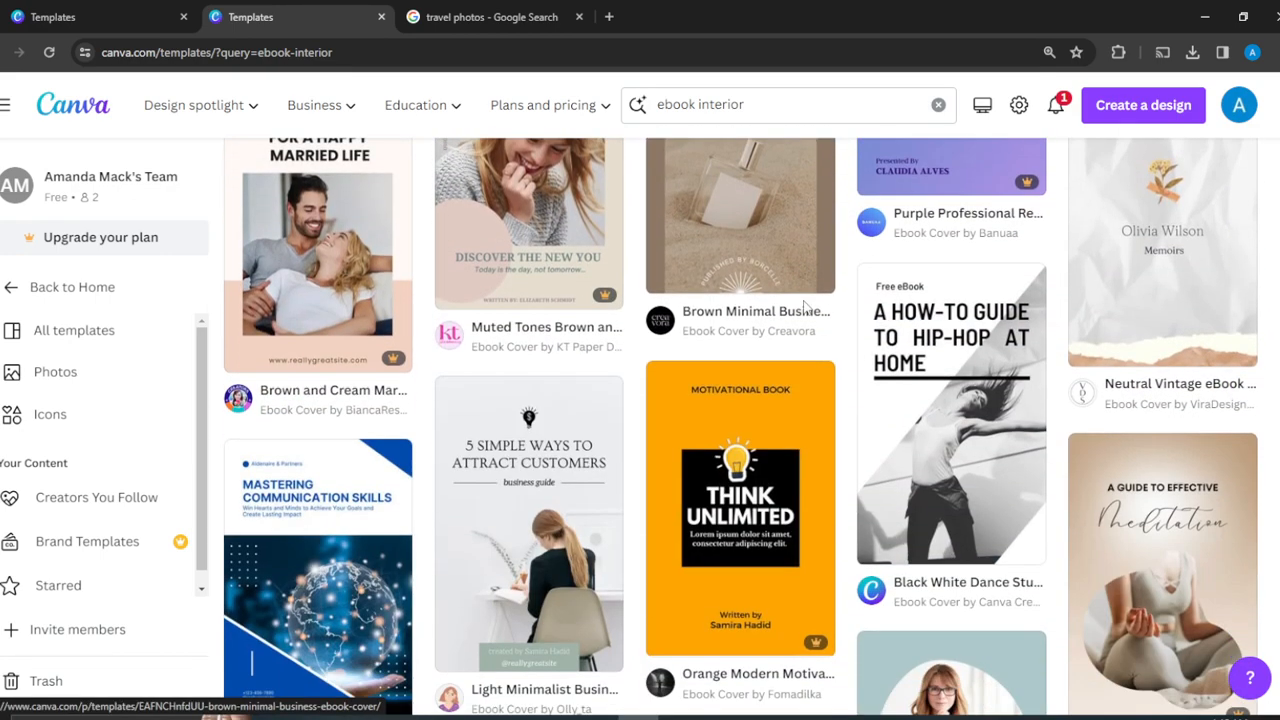
pyautogui.scroll(-5, 803, 309)
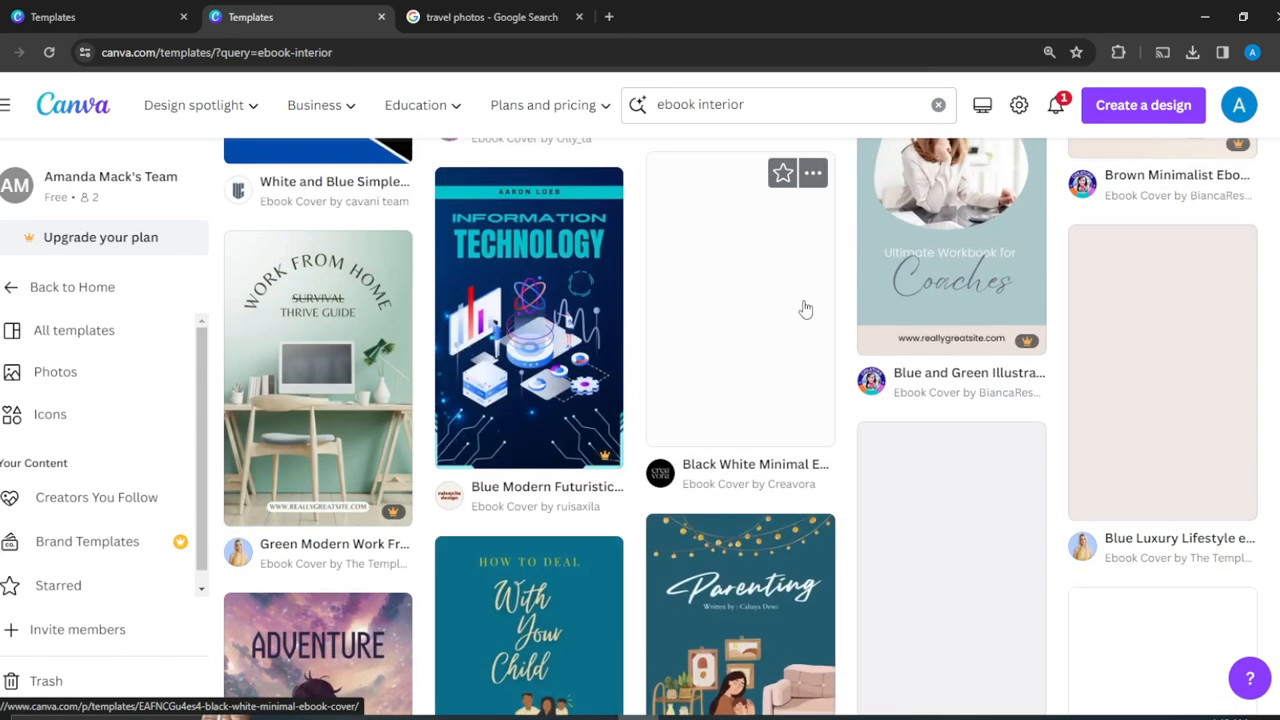
pyautogui.scroll(4, 806, 309)
pyautogui.scroll(3, 806, 309)
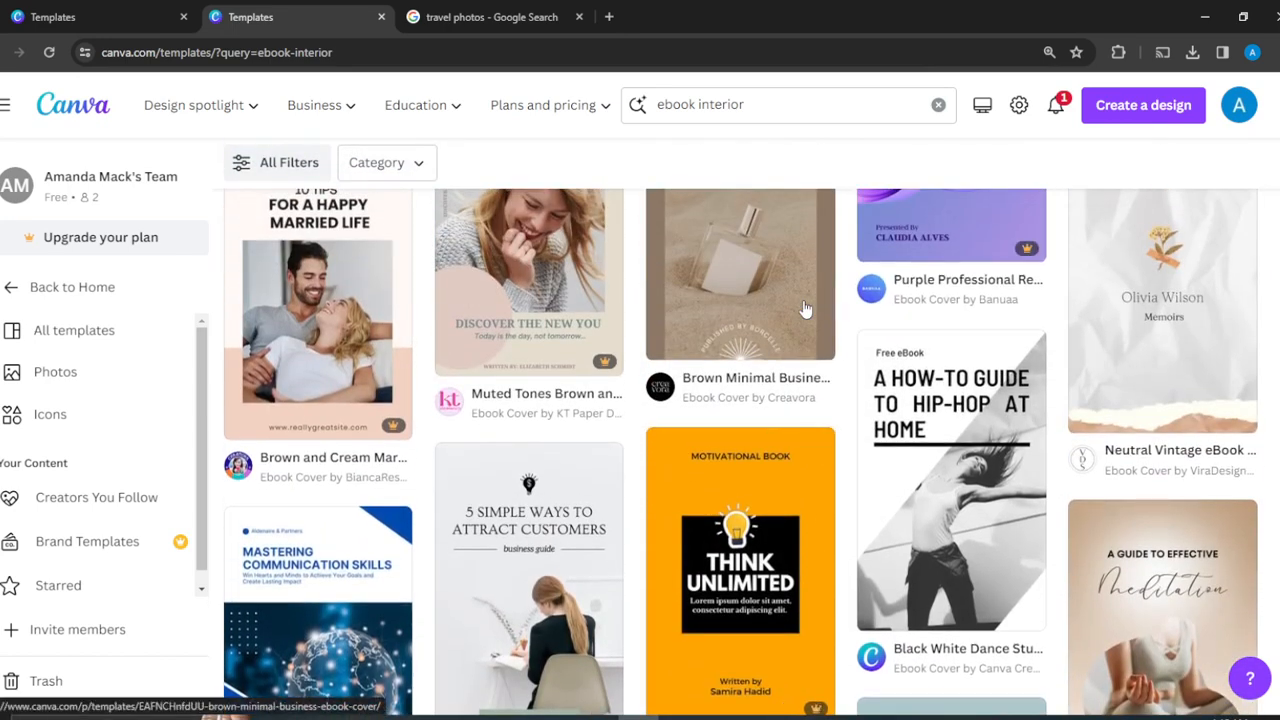
pyautogui.scroll(-1, 806, 310)
pyautogui.scroll(-4, 806, 309)
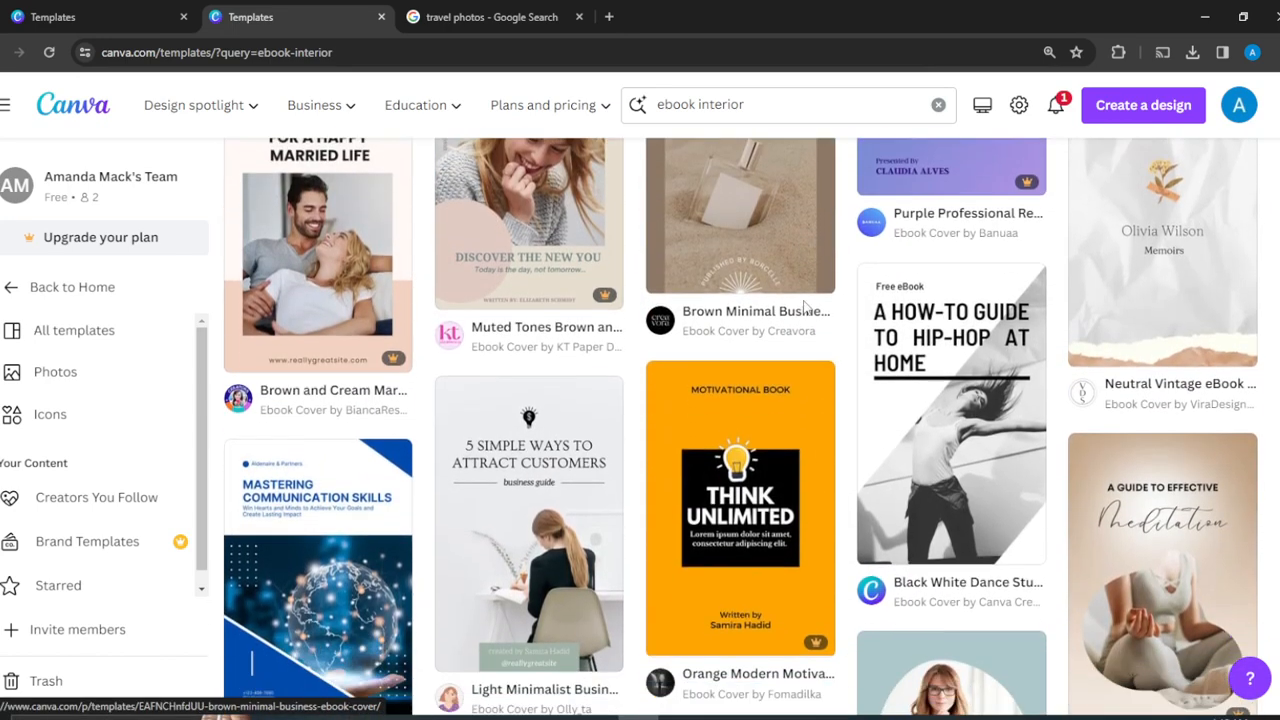
pyautogui.scroll(-5, 806, 309)
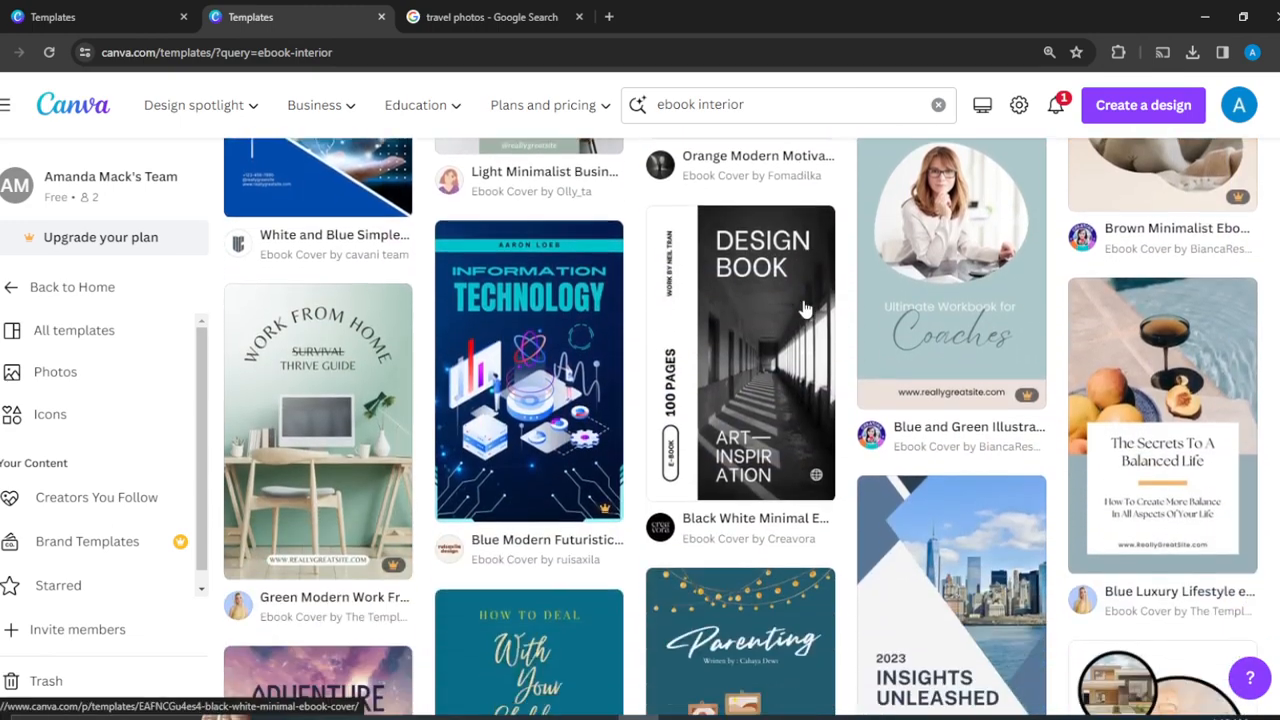
pyautogui.scroll(-2, 806, 310)
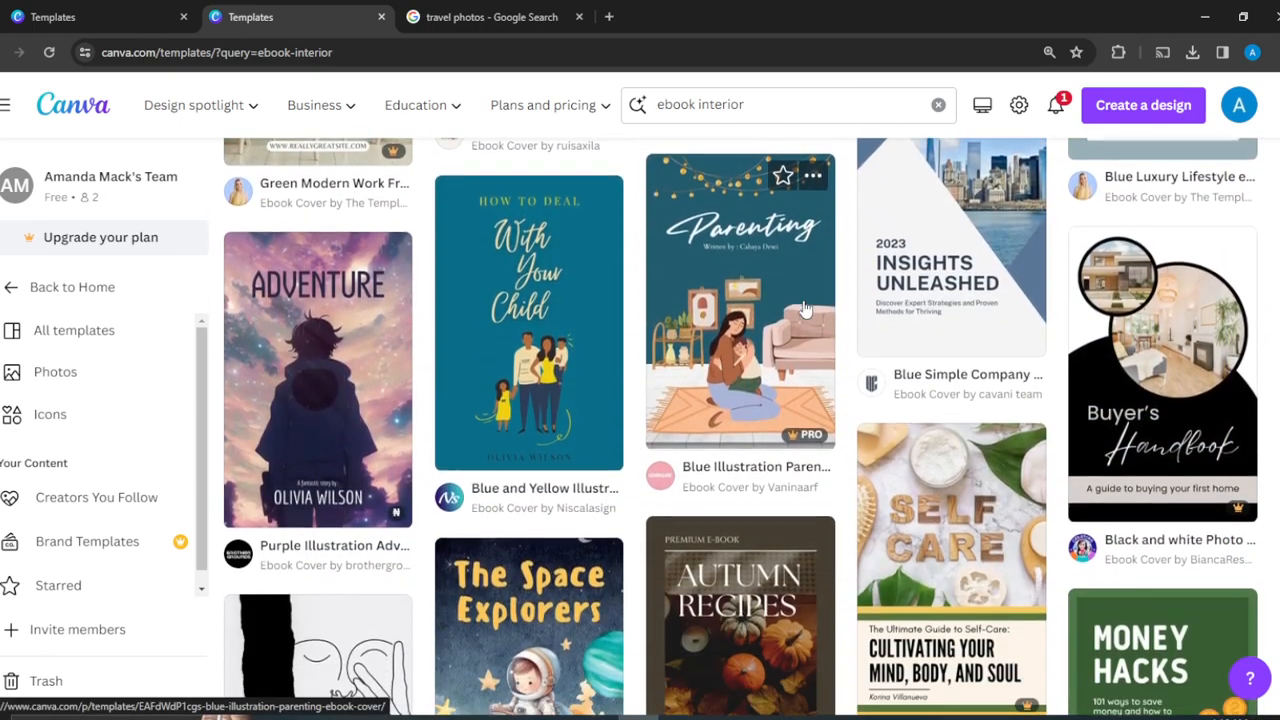
pyautogui.scroll(1, 806, 310)
pyautogui.scroll(5, 806, 309)
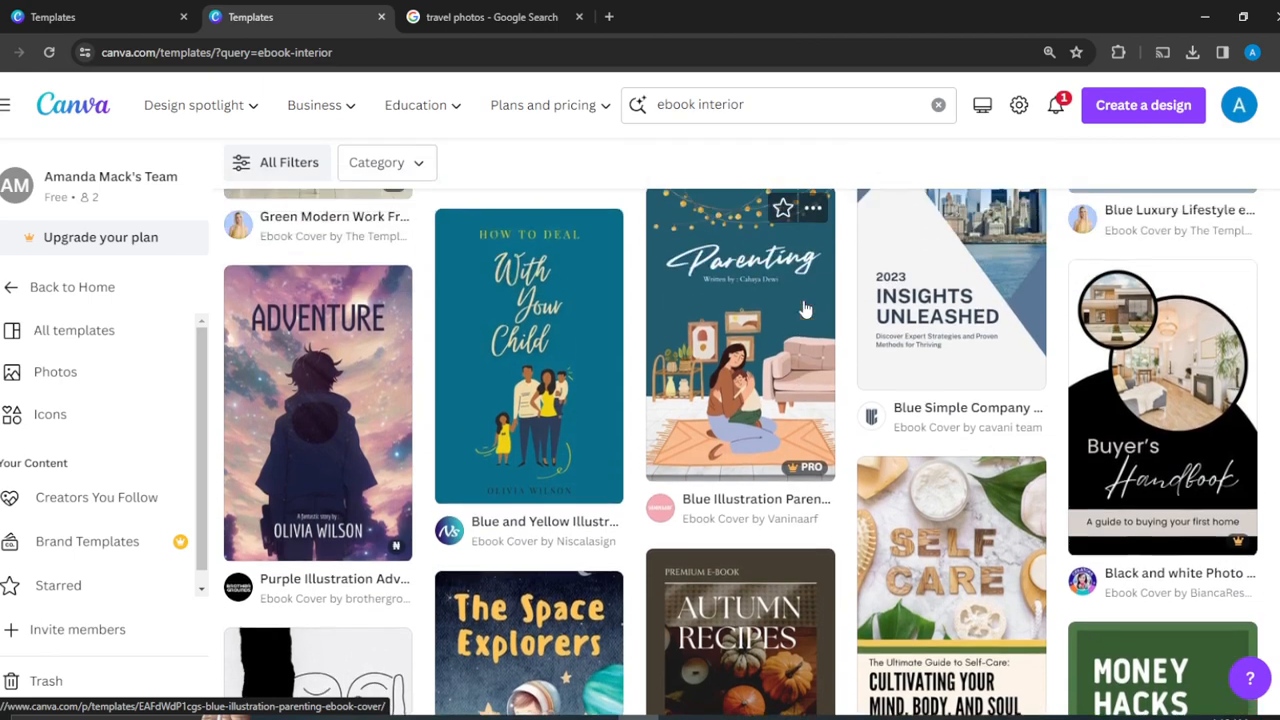
pyautogui.scroll(1, 806, 309)
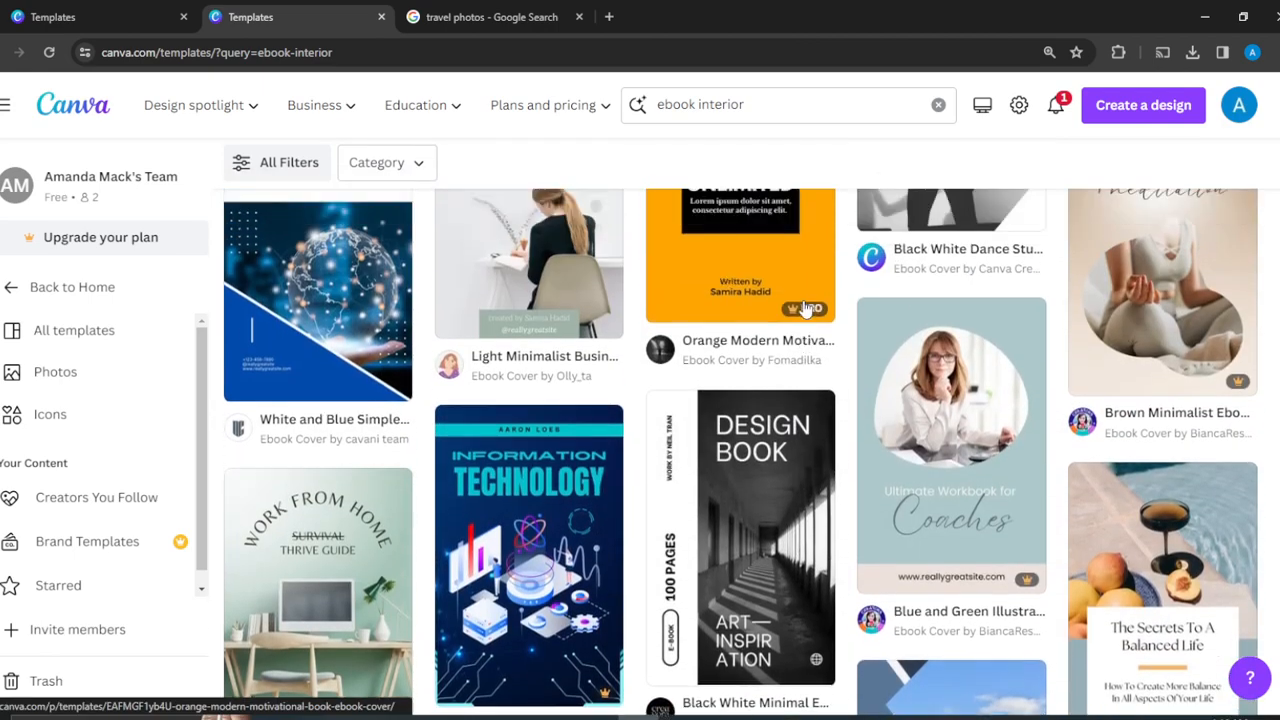
# Step: Check the options for starting a new design, and review the ebook interior templates back up to the first results
pyautogui.click(1160, 106)
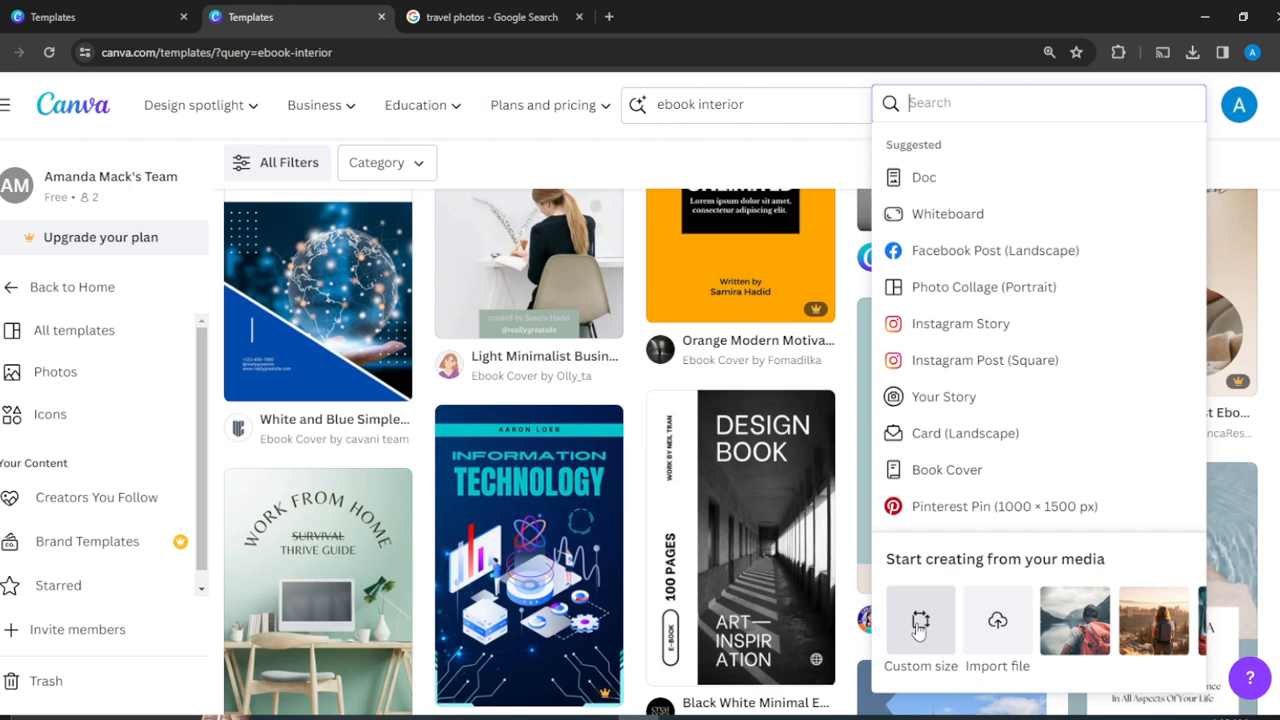
pyautogui.click(729, 160)
pyautogui.scroll(-10, 856, 168)
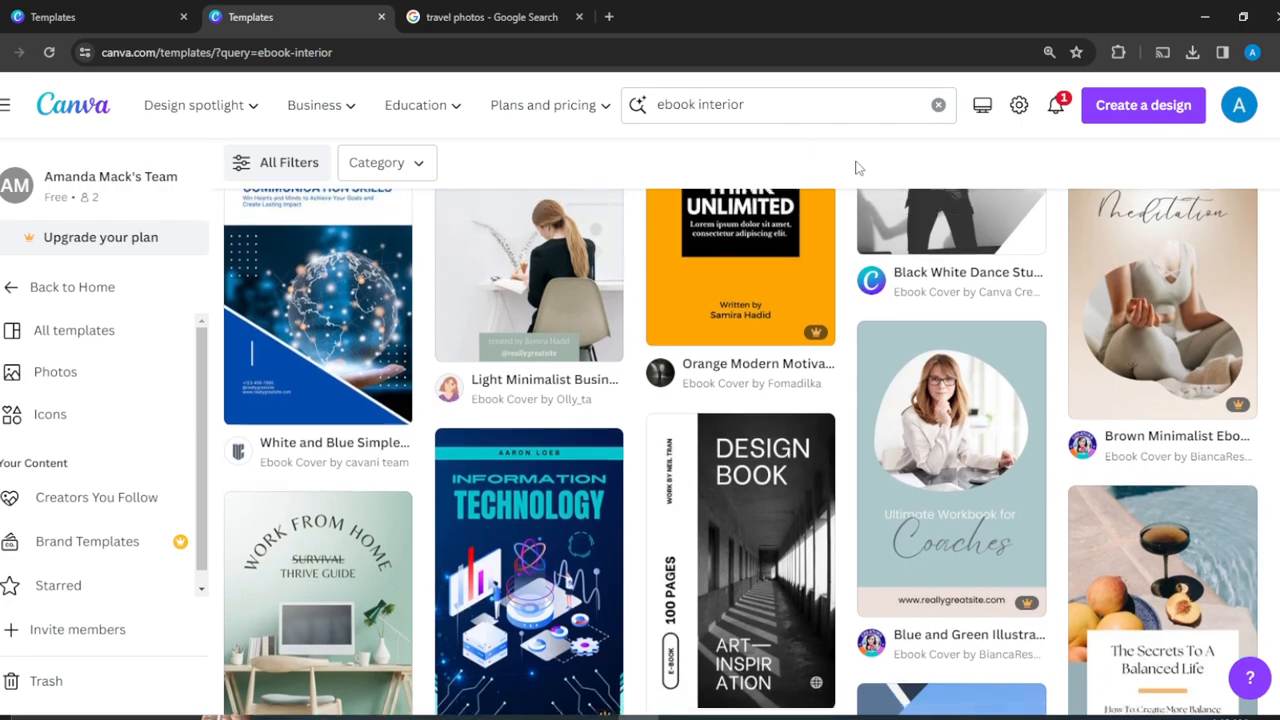
pyautogui.scroll(15, 856, 168)
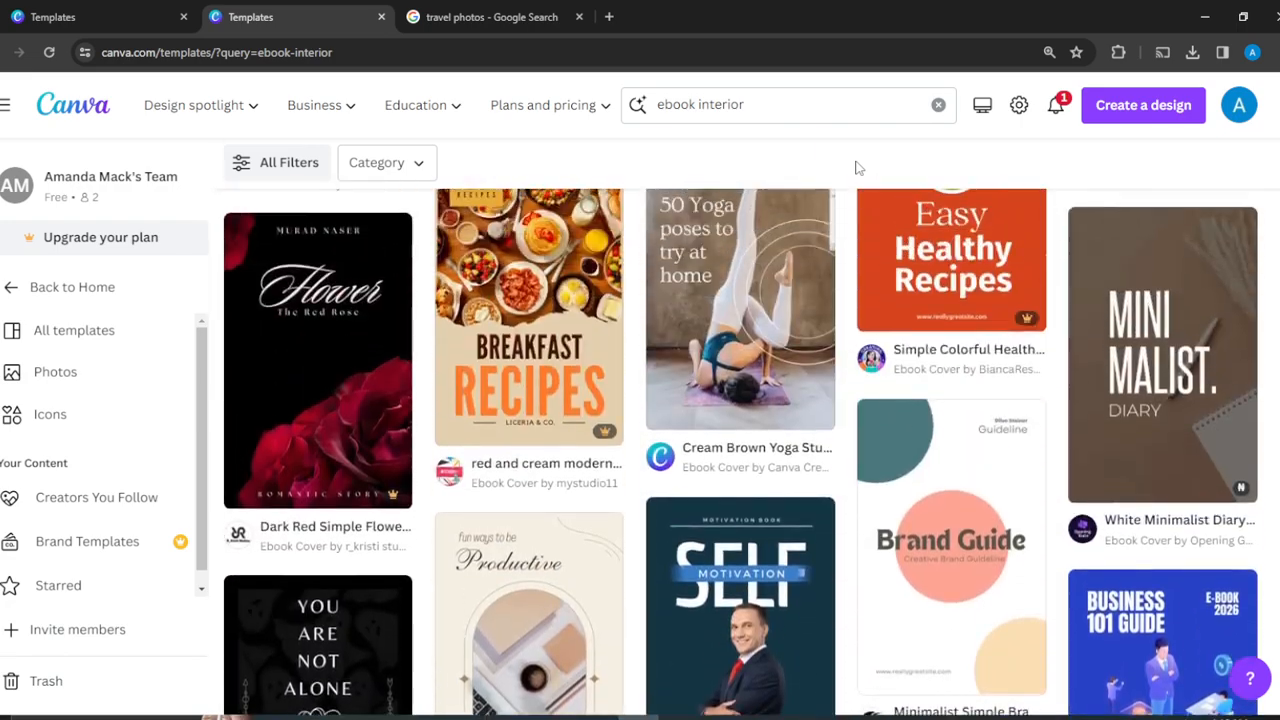
pyautogui.scroll(10, 856, 168)
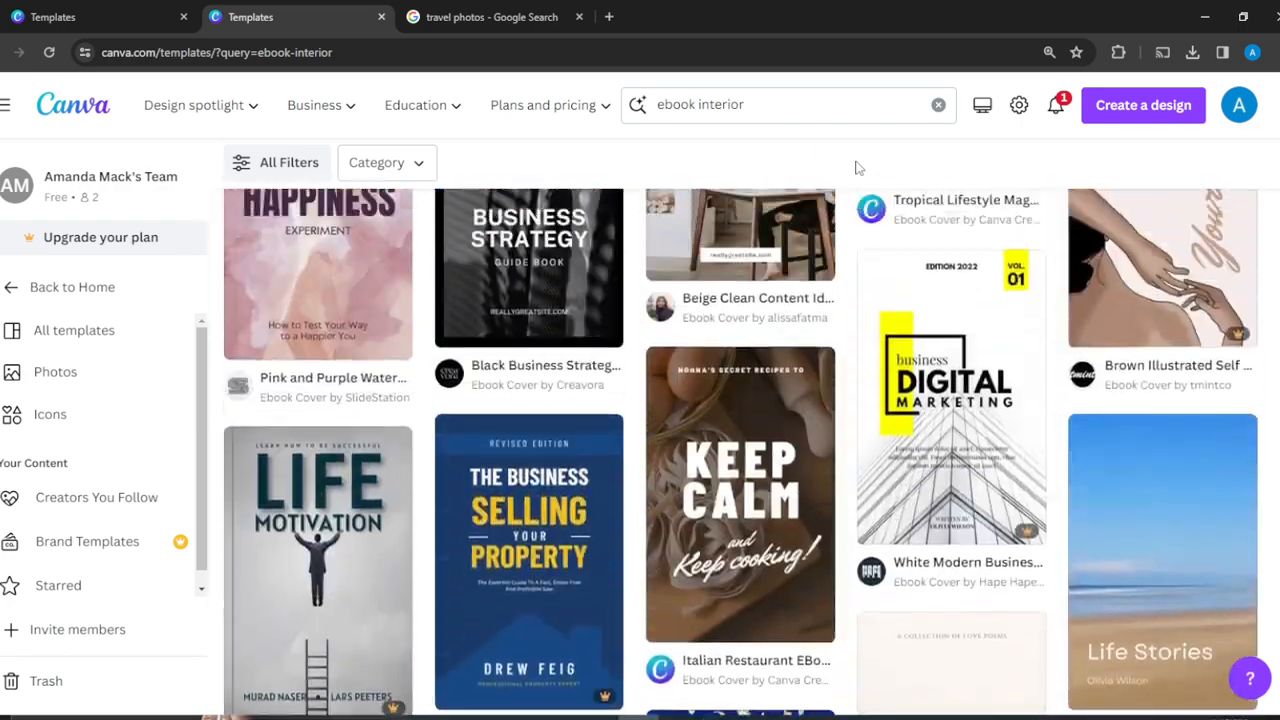
pyautogui.scroll(10, 856, 168)
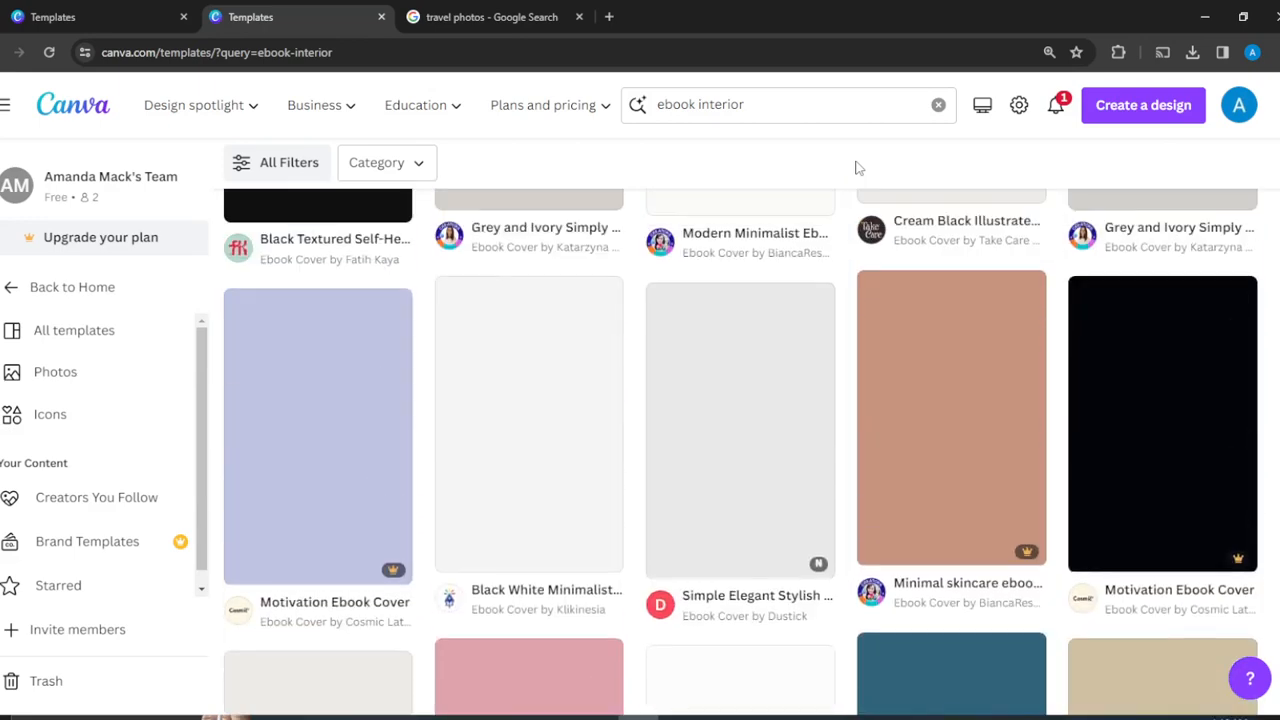
pyautogui.scroll(10, 856, 168)
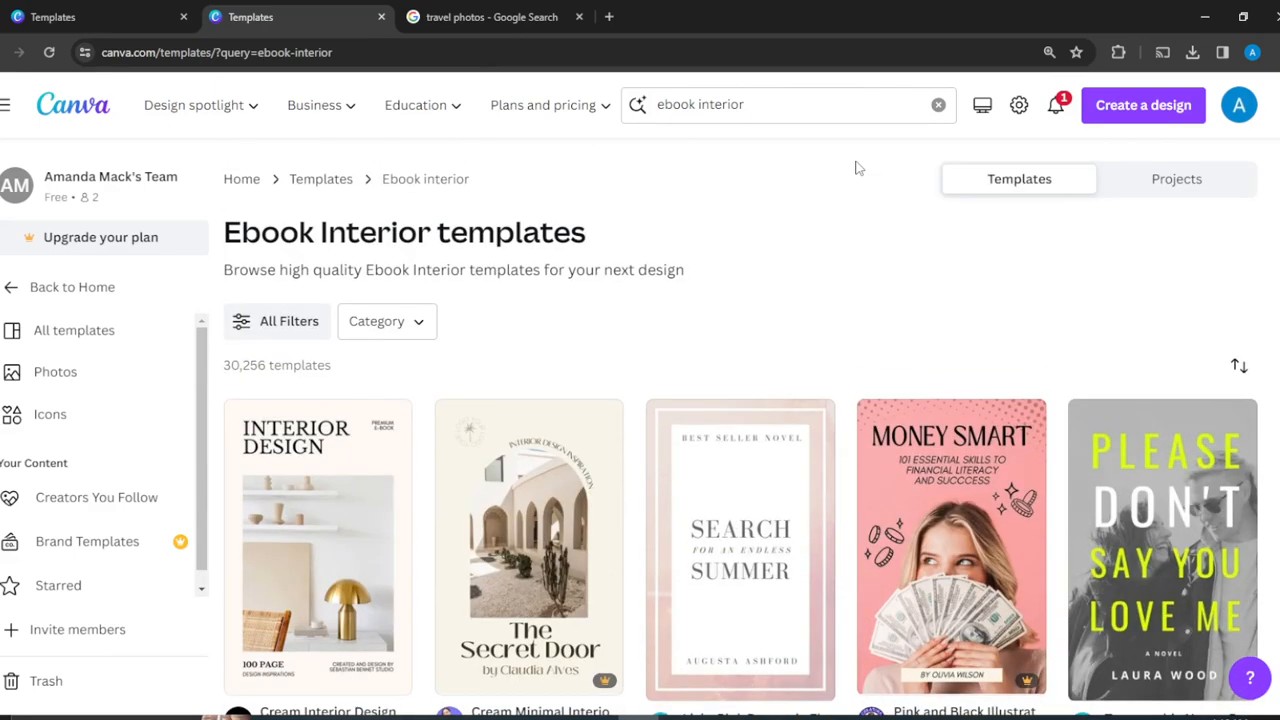
pyautogui.scroll(-1, 856, 168)
pyautogui.scroll(1, 856, 168)
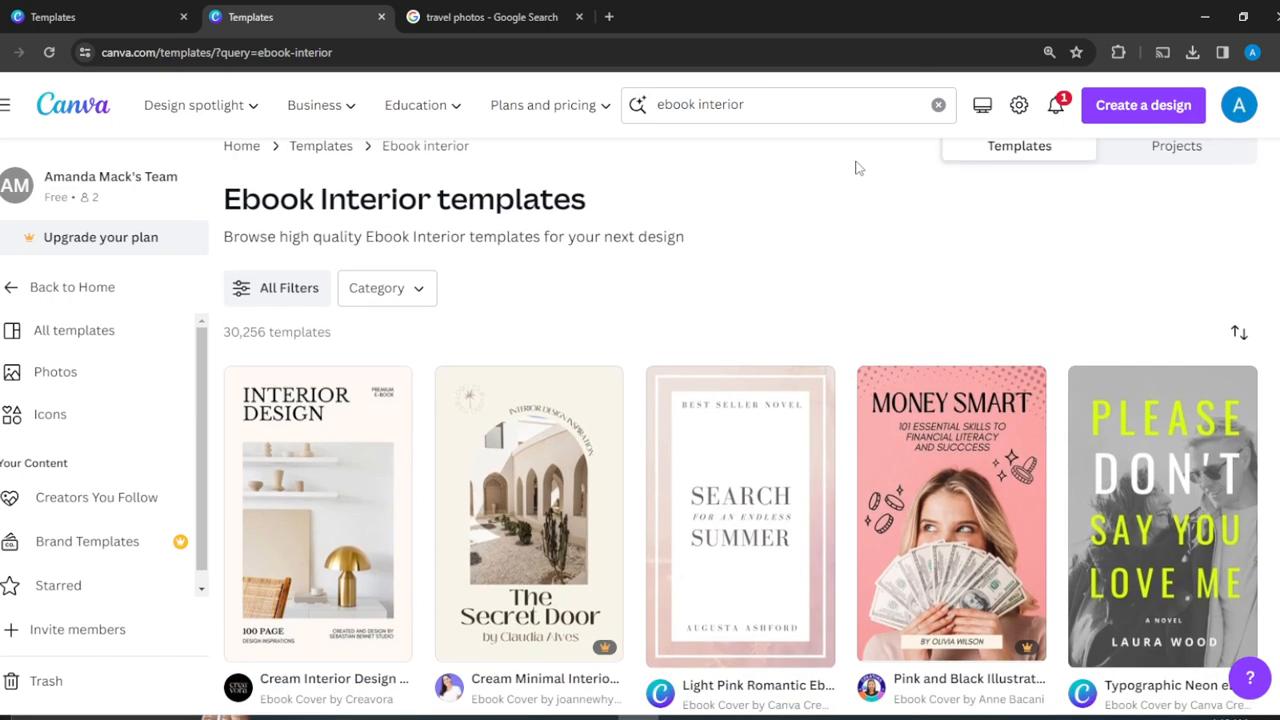
pyautogui.scroll(-2, 856, 168)
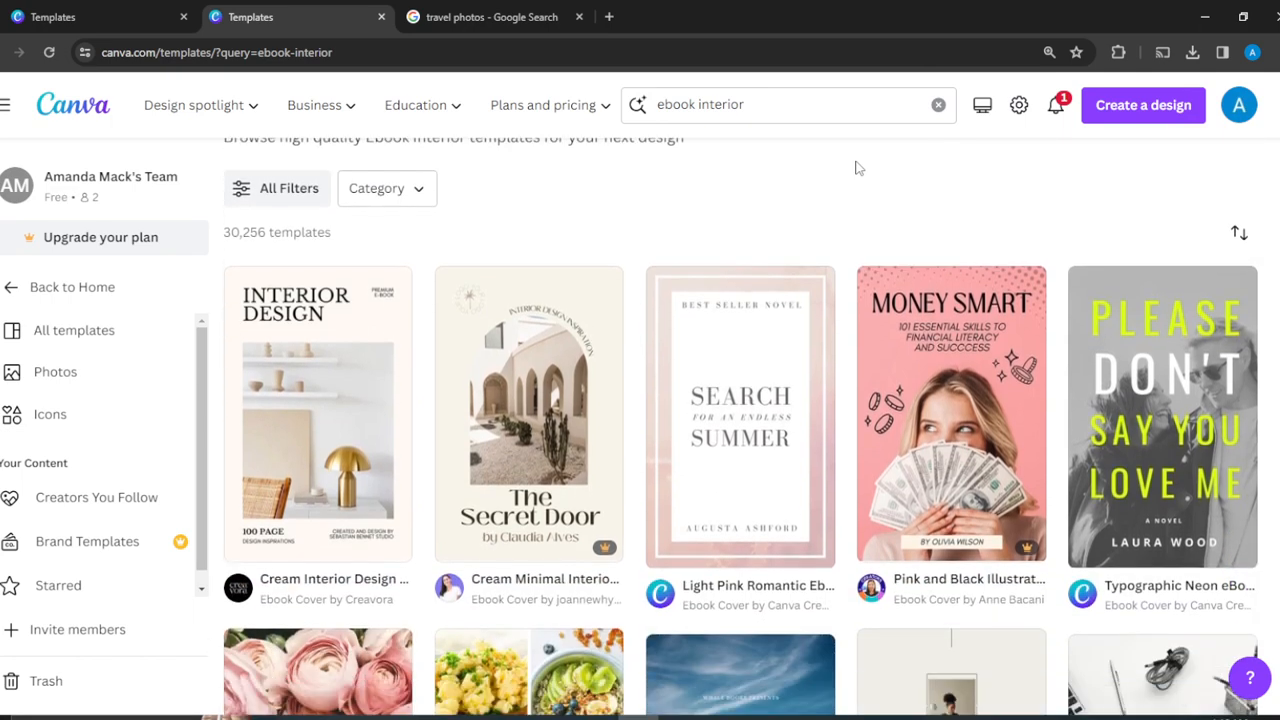
pyautogui.scroll(1, 856, 168)
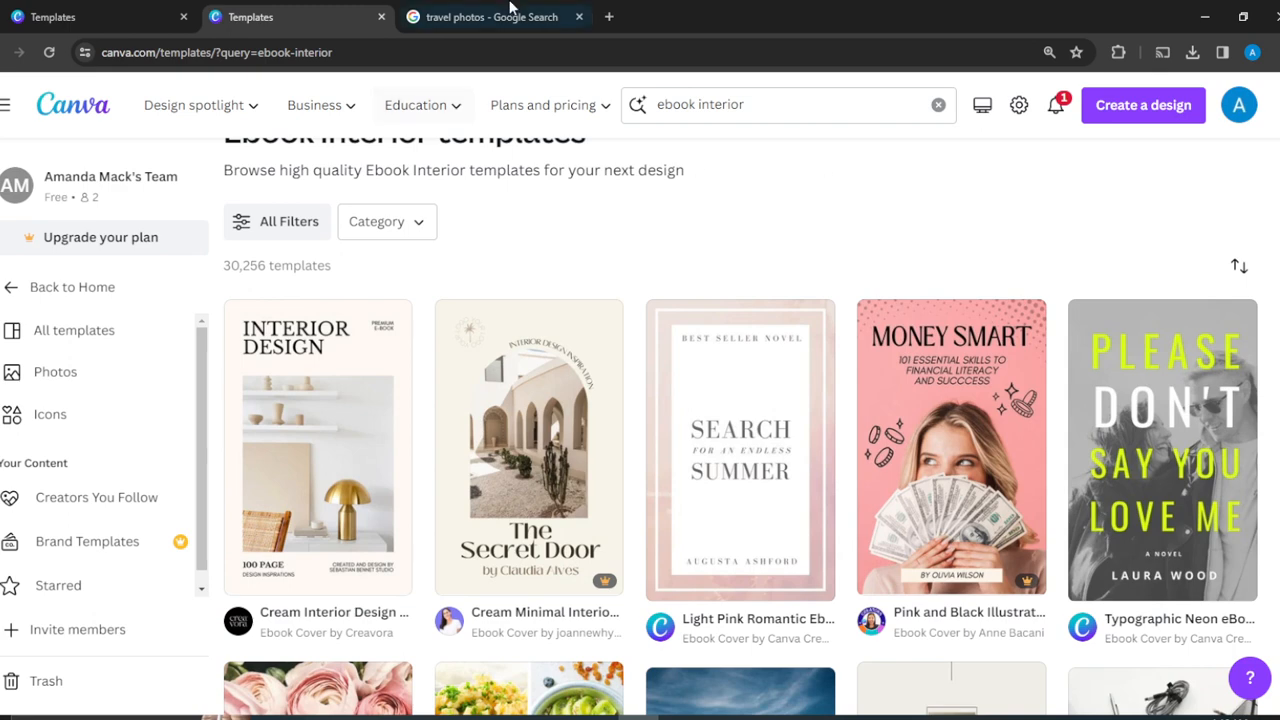
# Step: Create a new blank eBook design from the suggested design types
pyautogui.click(1128, 95)
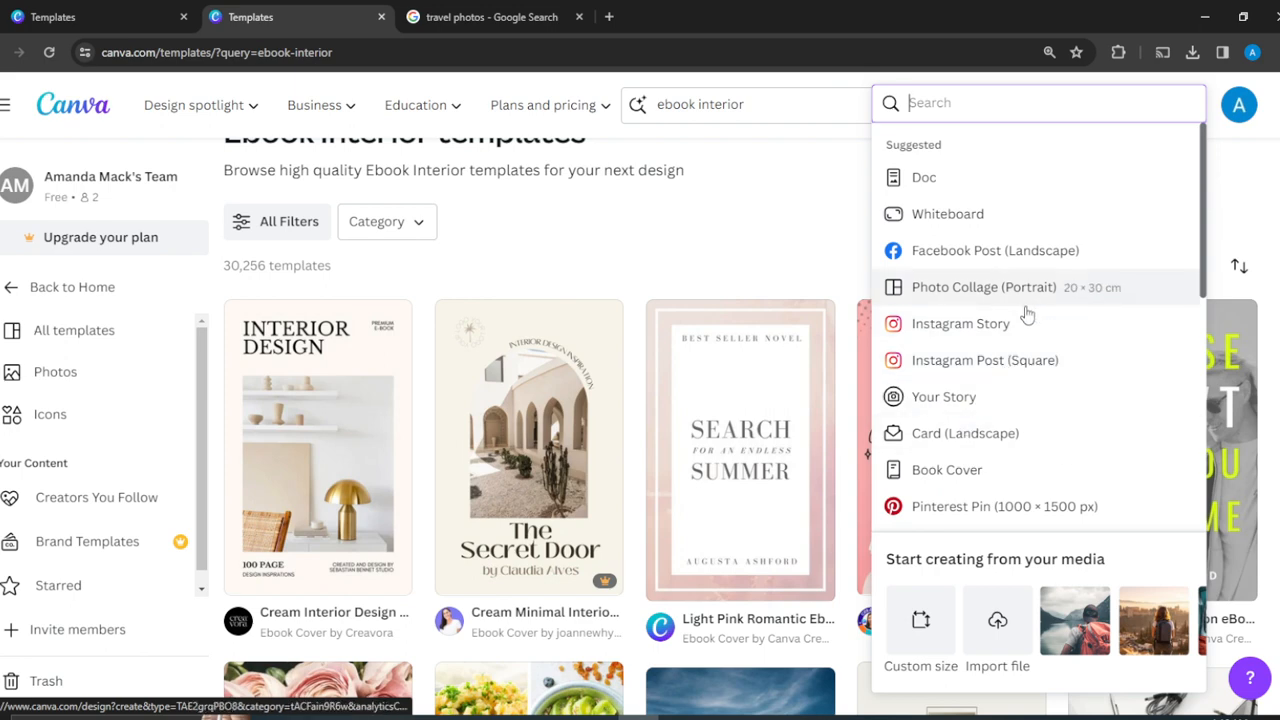
pyautogui.click(973, 472)
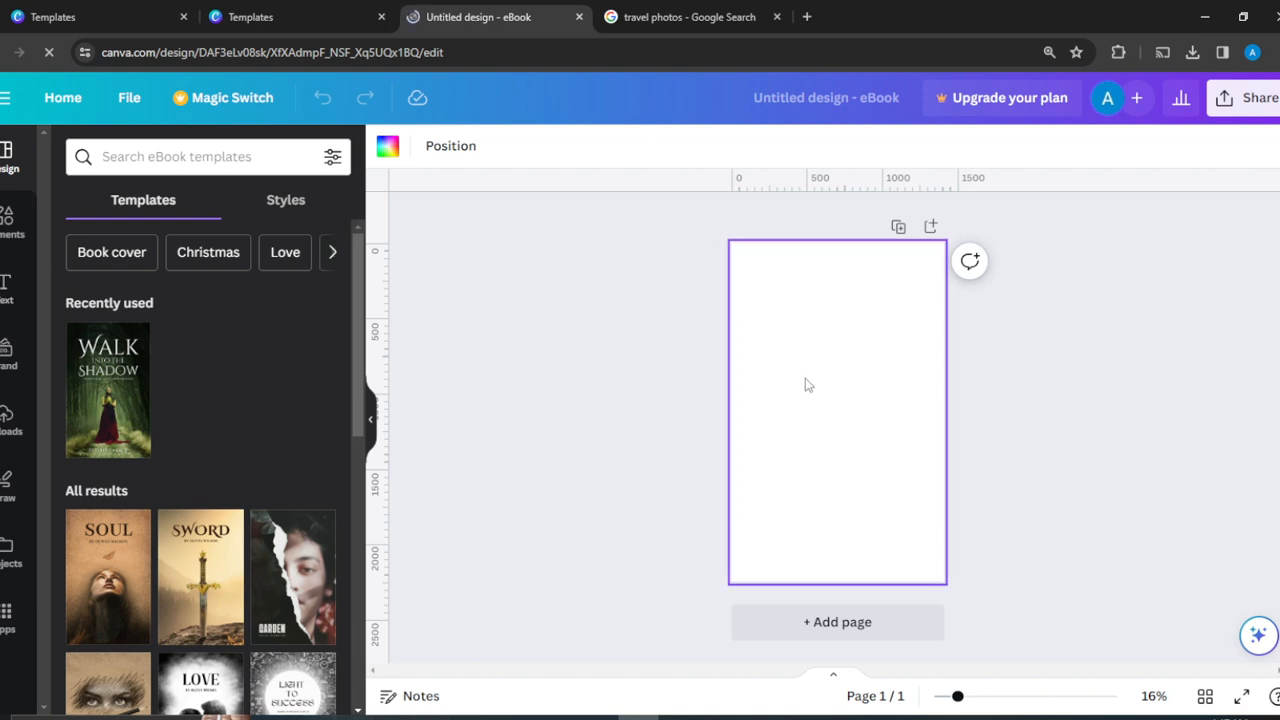
# Step: Look through the arrangement and layer settings available for the blank page
pyautogui.click(450, 146)
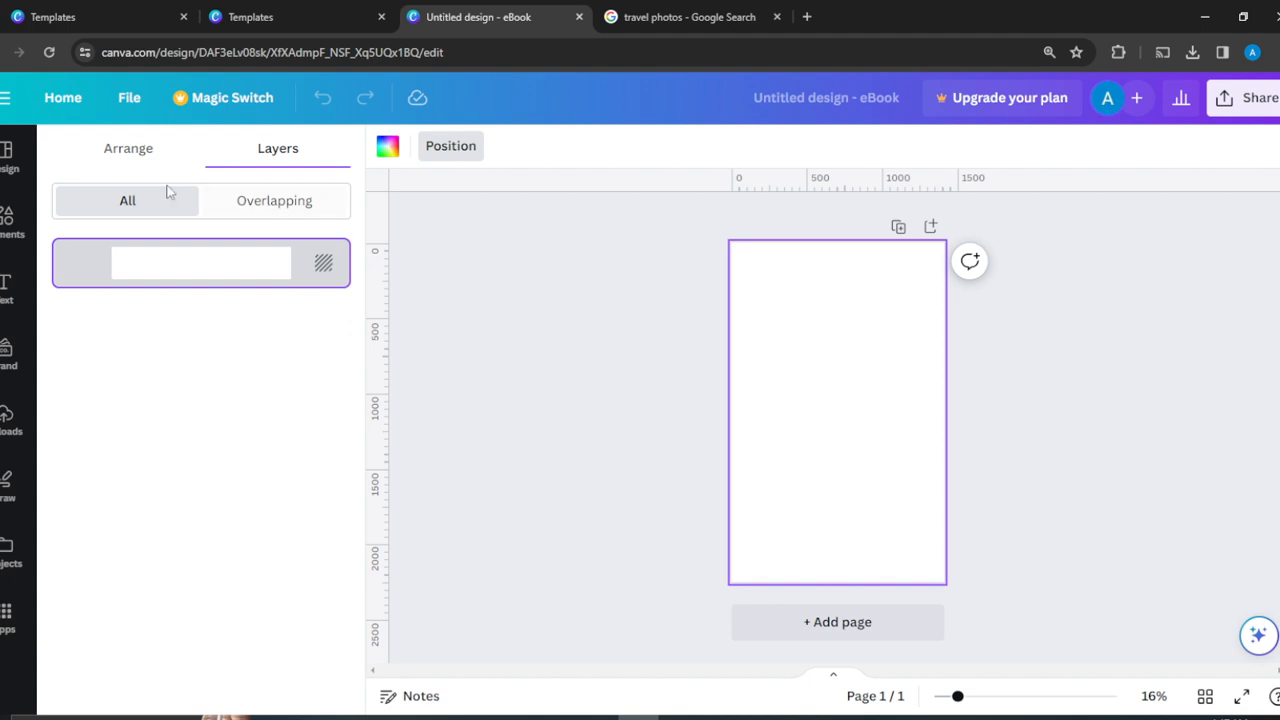
pyautogui.click(121, 156)
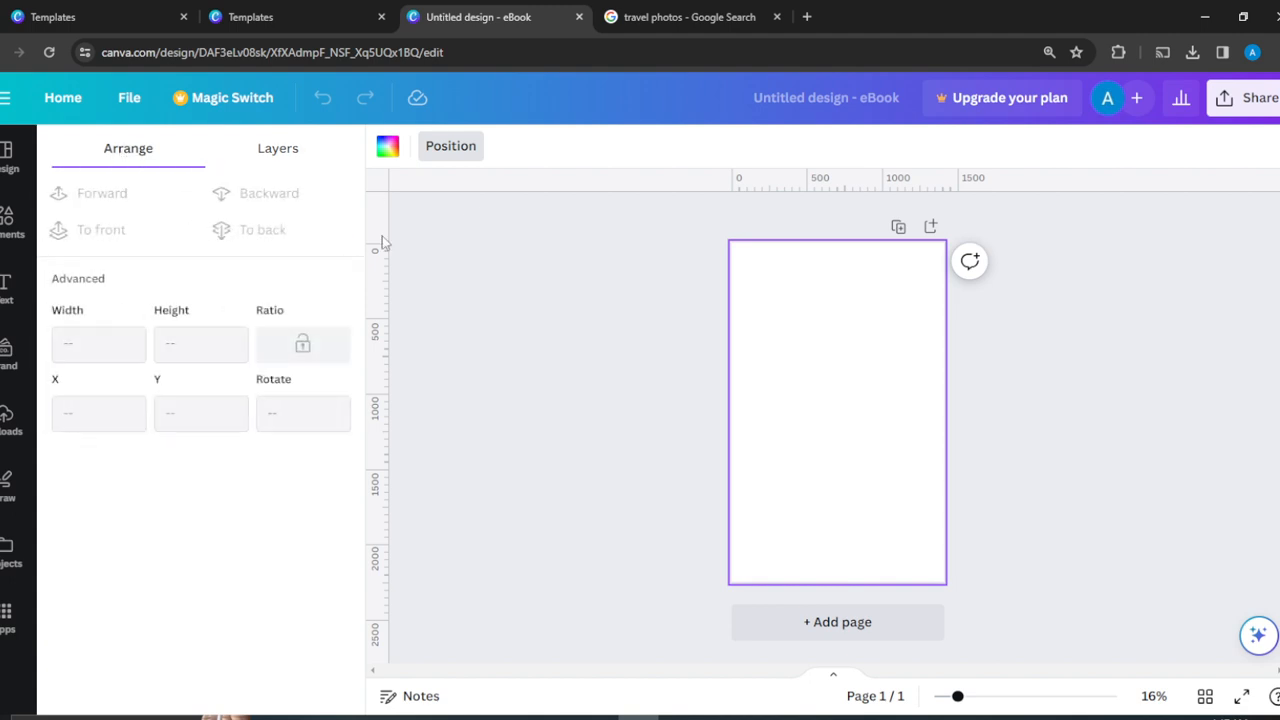
pyautogui.click(276, 150)
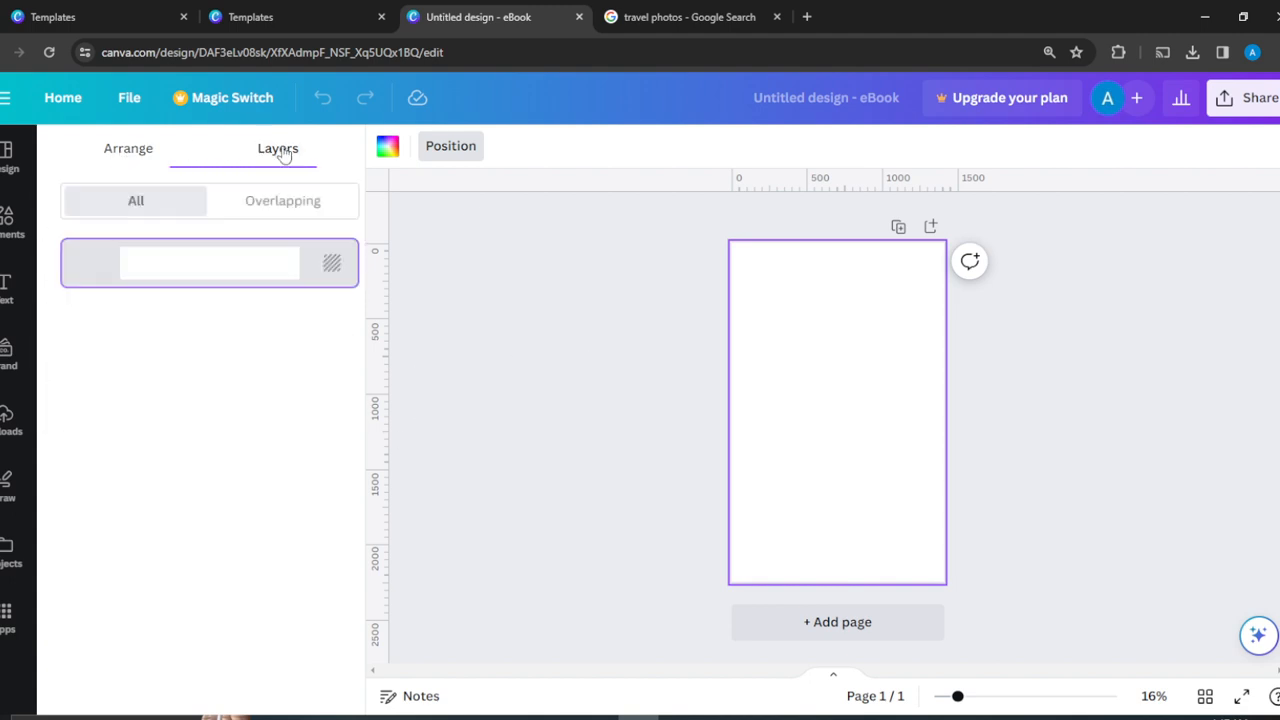
# Step: Add a heading near the top of the blank page and replace its placeholder text with "Effective Study"
pyautogui.click(6, 287)
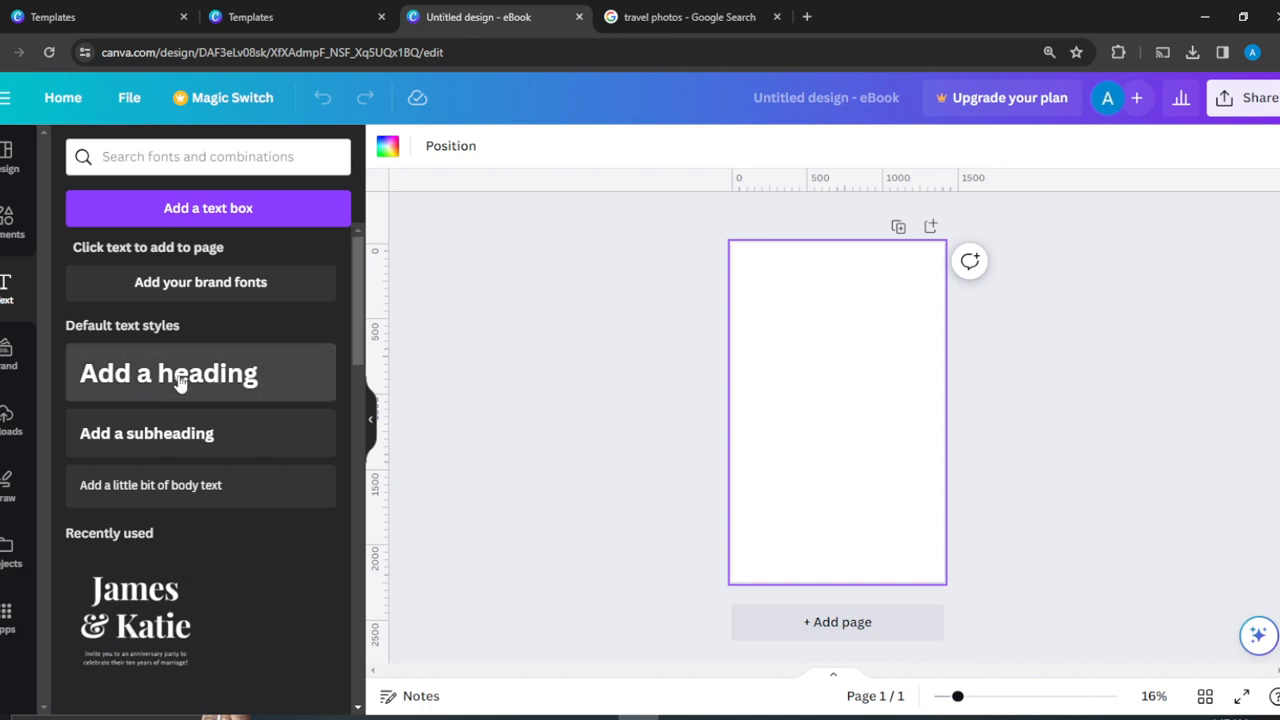
pyautogui.moveTo(180, 383); pyautogui.dragTo(842, 288)
pyautogui.click(814, 377)
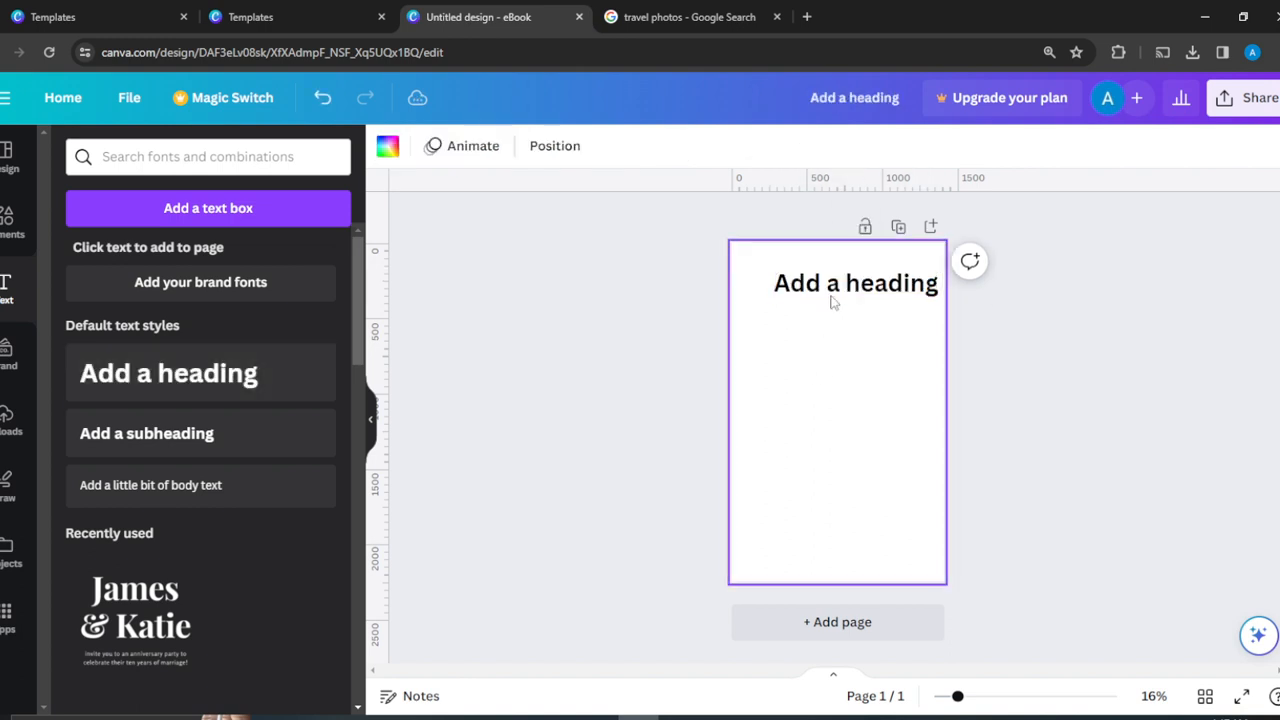
pyautogui.click(845, 283)
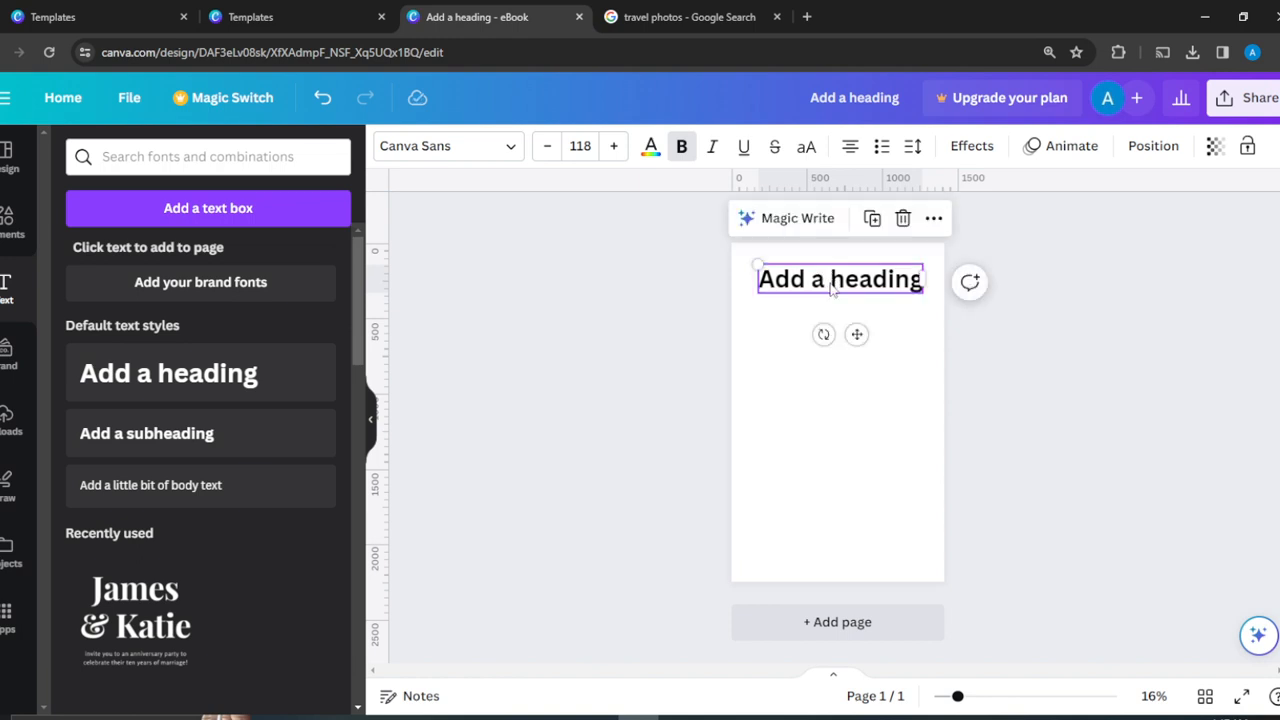
pyautogui.click(832, 282)
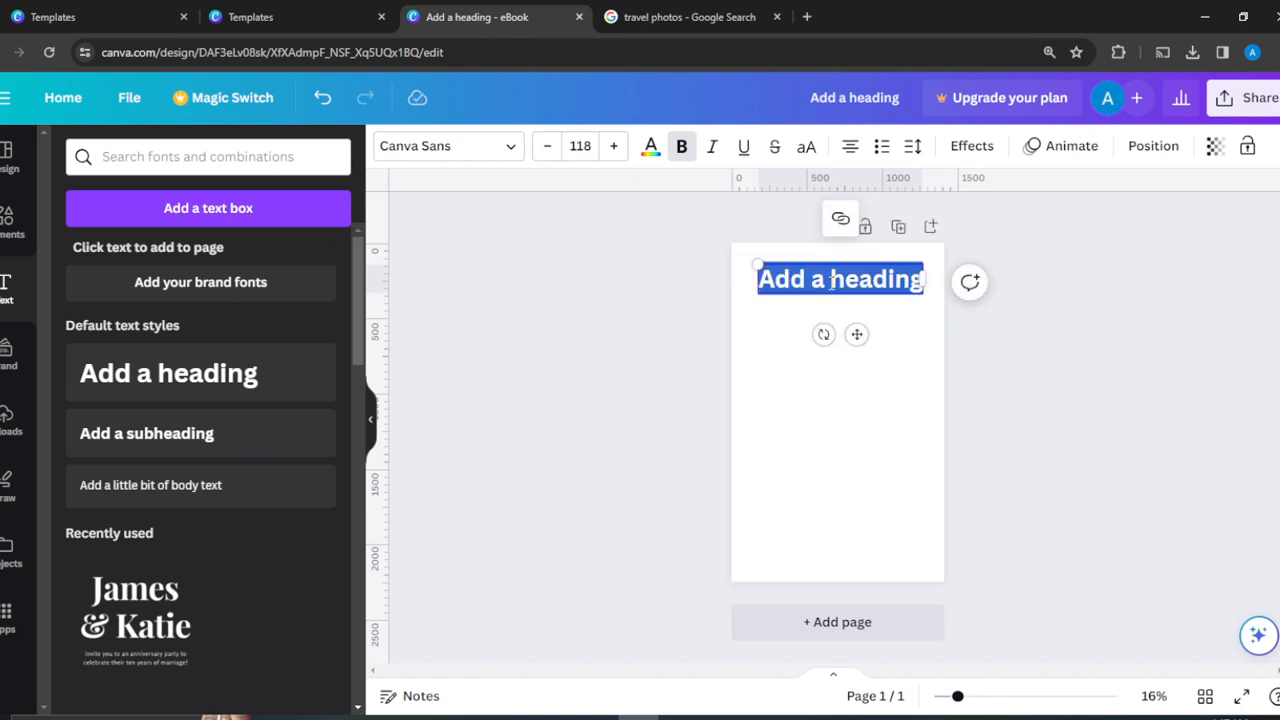
pyautogui.write('Eff')
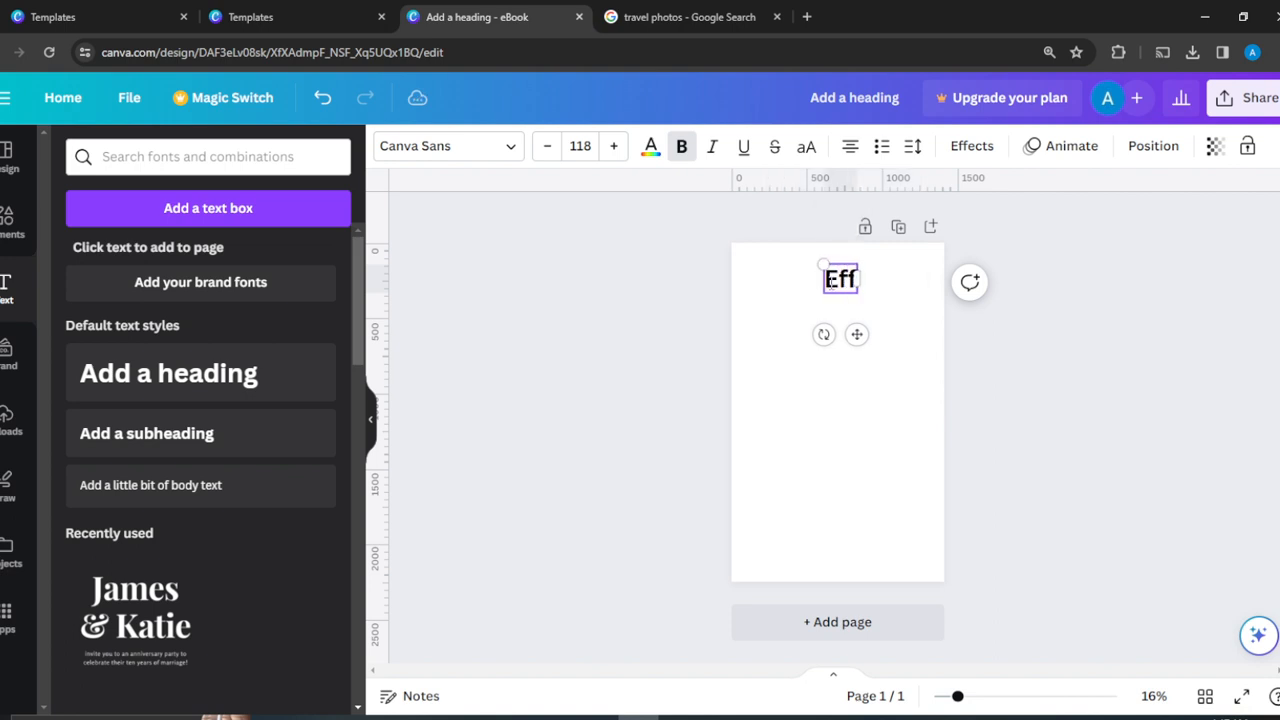
pyautogui.write('ective')
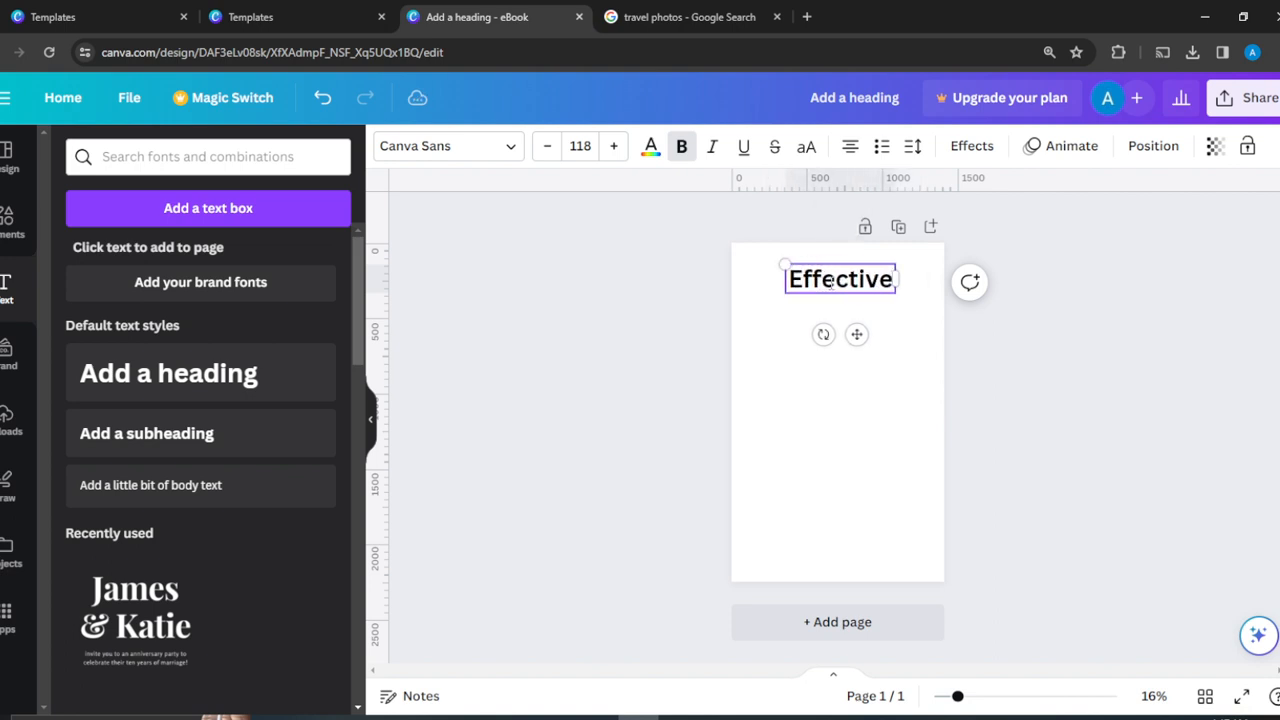
pyautogui.write(' Study')
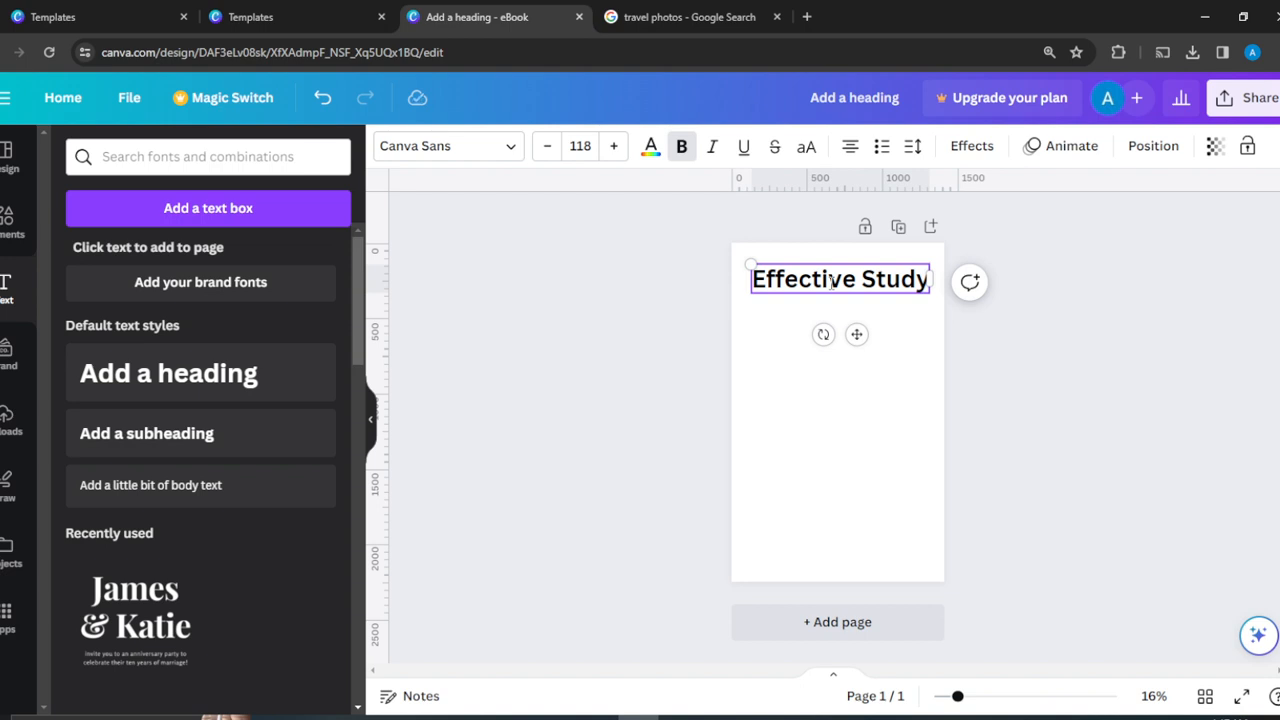
pyautogui.click(1114, 362)
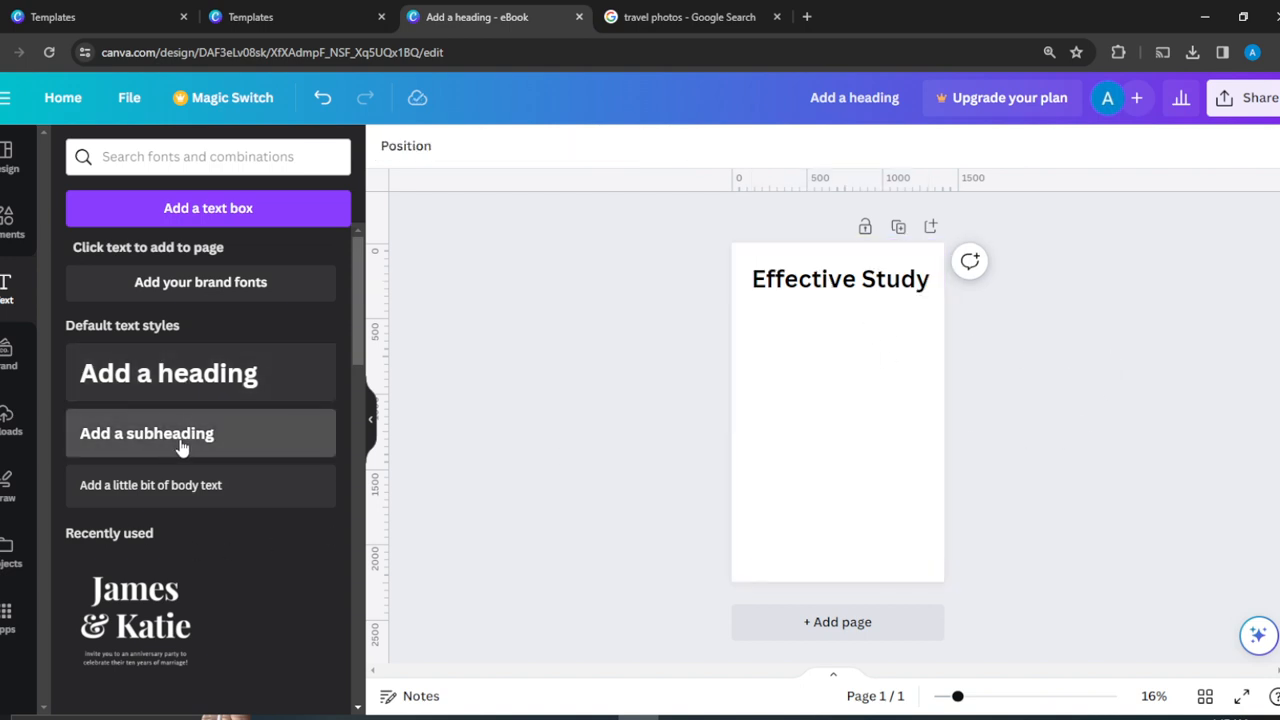
# Step: Add a subheading below the "Effective Study" heading and delete the first part of its placeholder text
pyautogui.moveTo(181, 447); pyautogui.dragTo(868, 338)
pyautogui.click(849, 333)
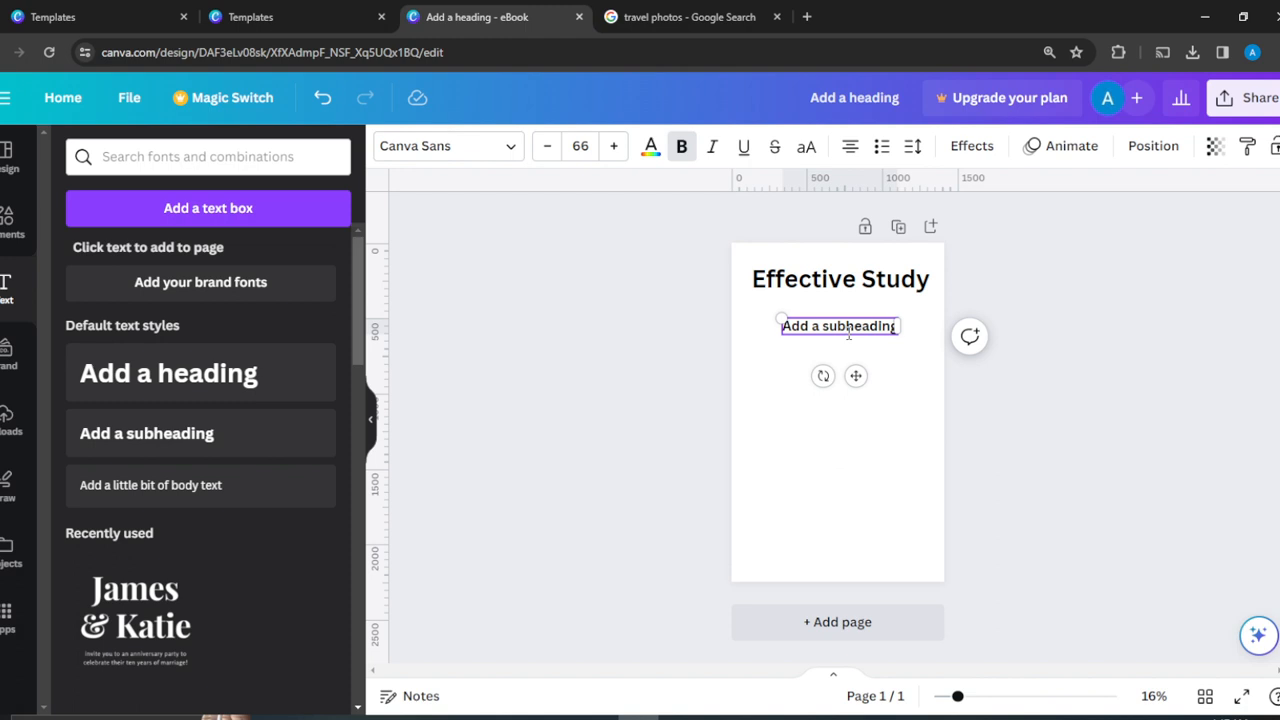
pyautogui.press('BackSpace')
pyautogui.press('BackSpace')
pyautogui.press('BackSpace')
pyautogui.press('BackSpace')
pyautogui.press('BackSpace')
pyautogui.press('BackSpace')
pyautogui.press('BackSpace')
pyautogui.press('BackSpace')
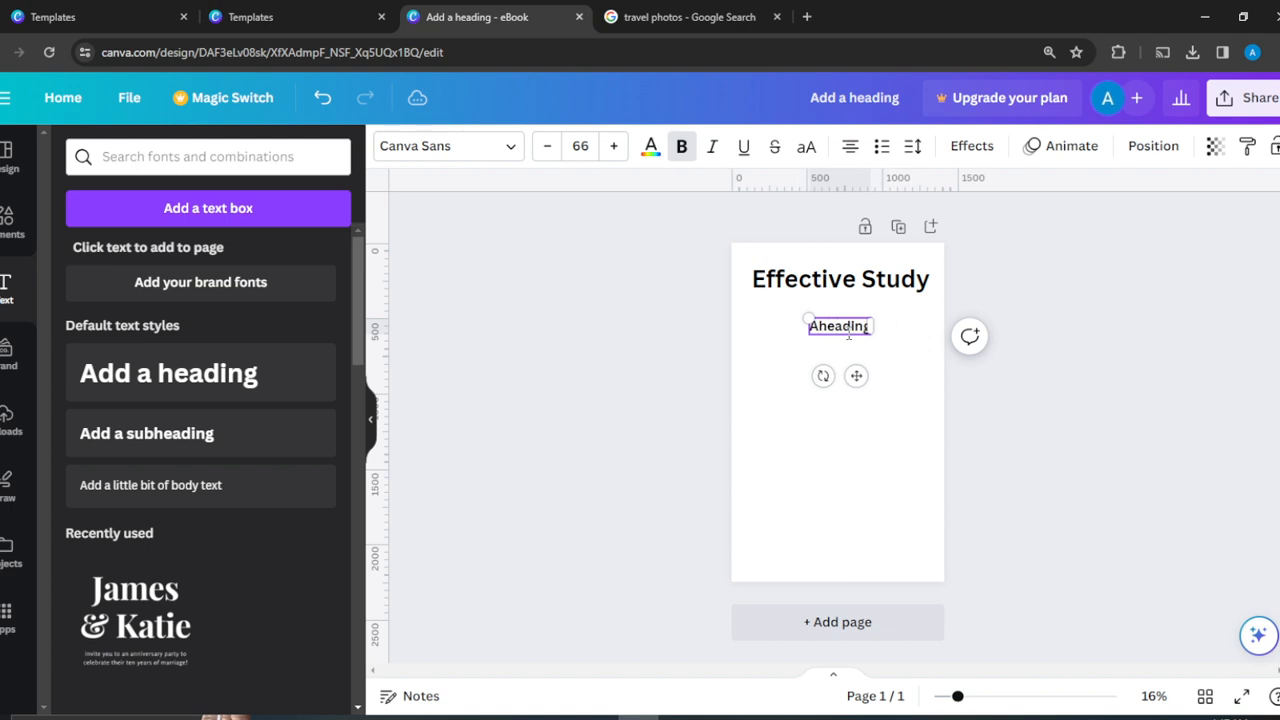
pyautogui.press('BackSpace')
# Step: Replace the subheading's remaining placeholder text with "In this book, we are going to teach you the"
pyautogui.doubleClick(849, 334)
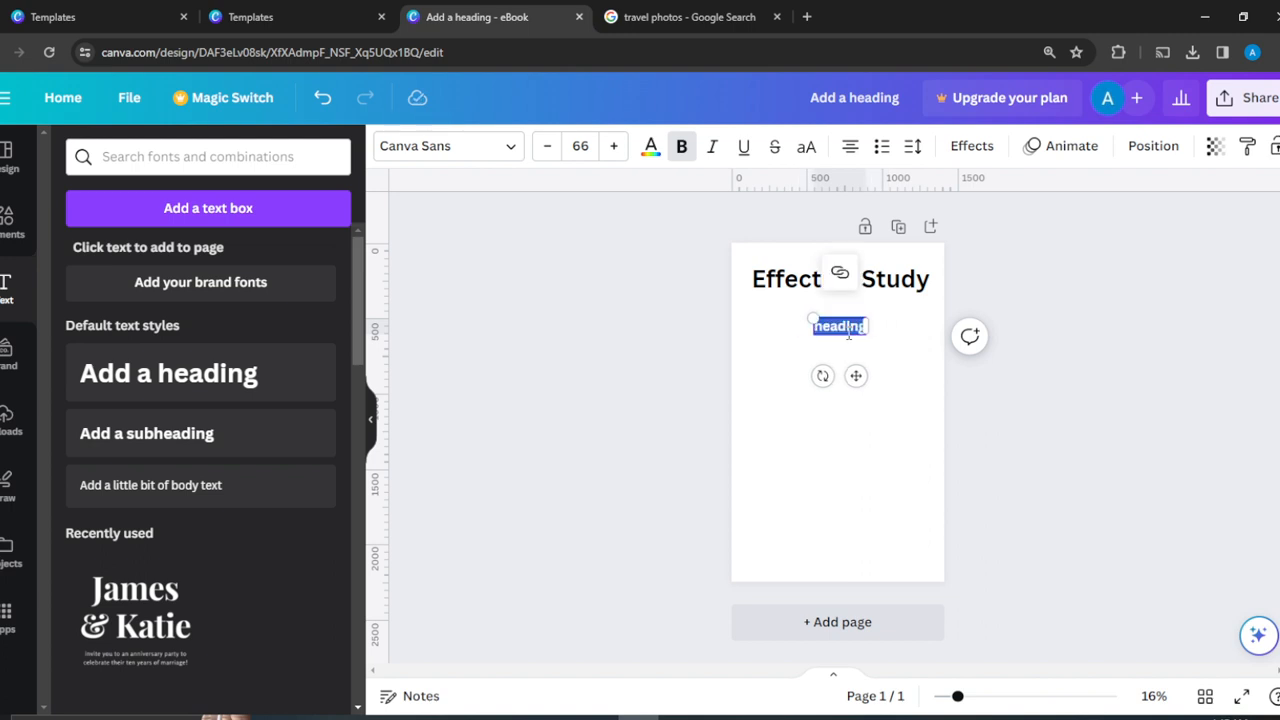
pyautogui.write('In t')
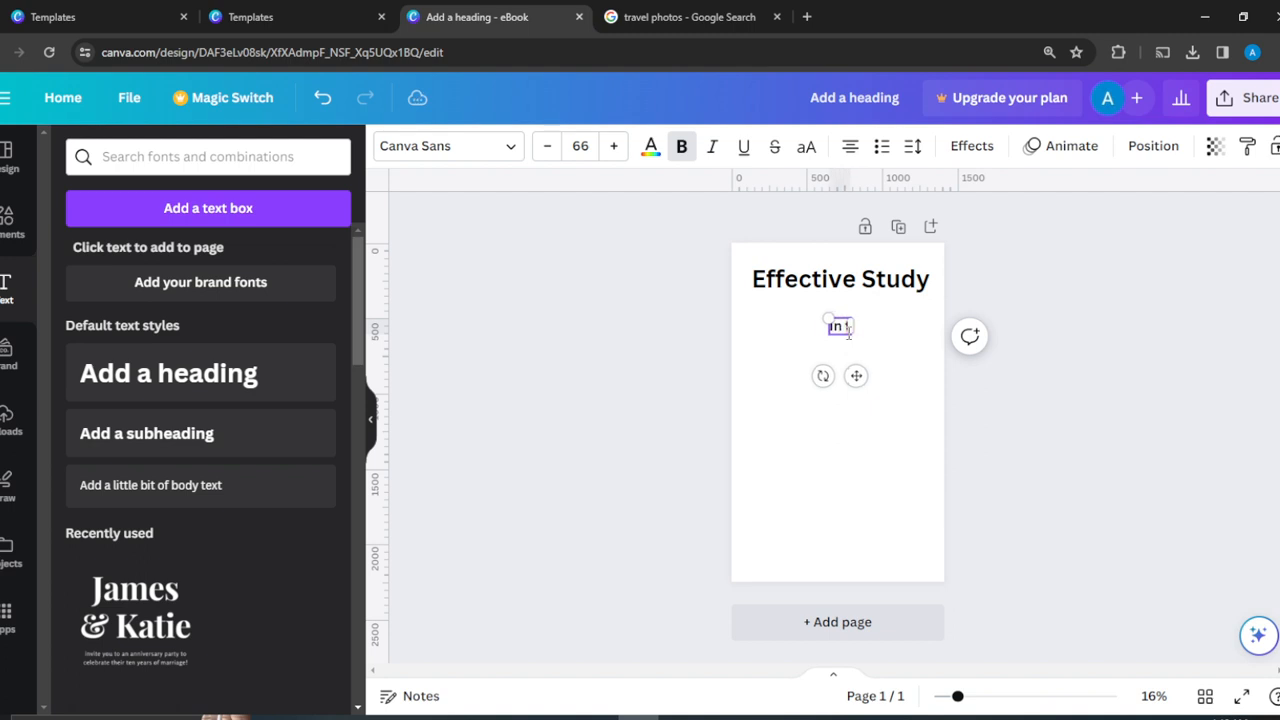
pyautogui.write('his book')
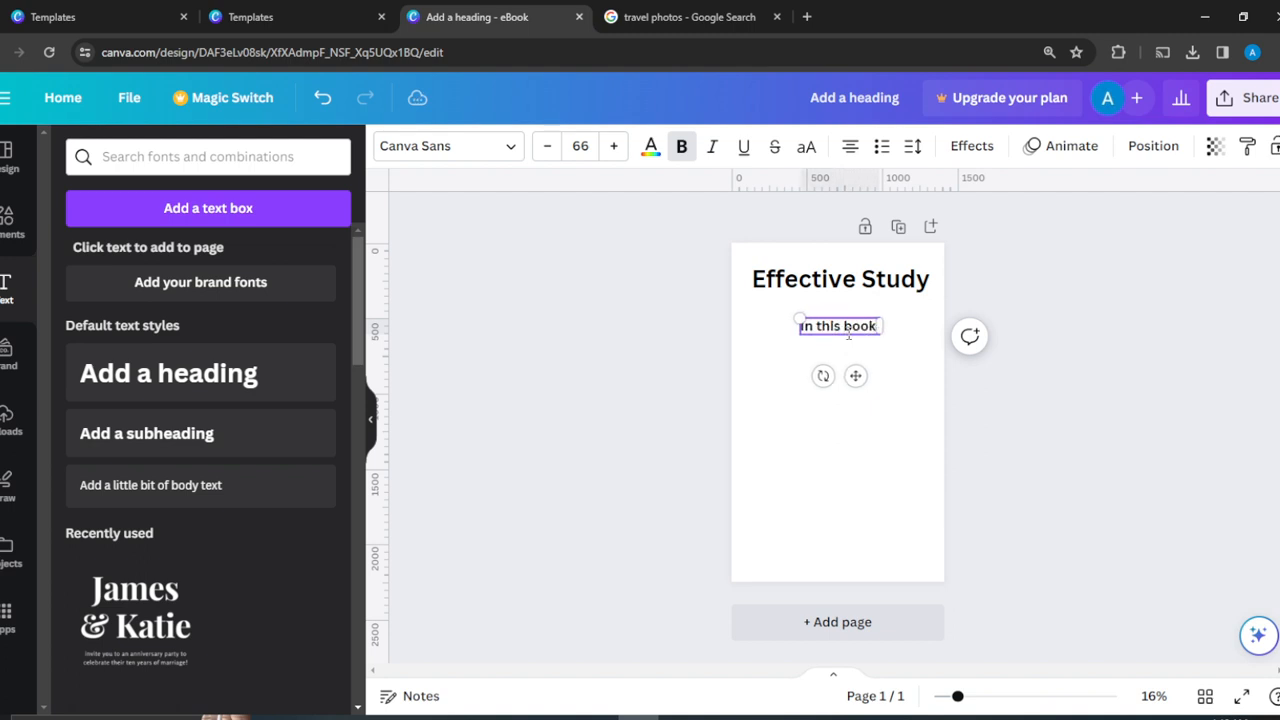
pyautogui.write(', we are g')
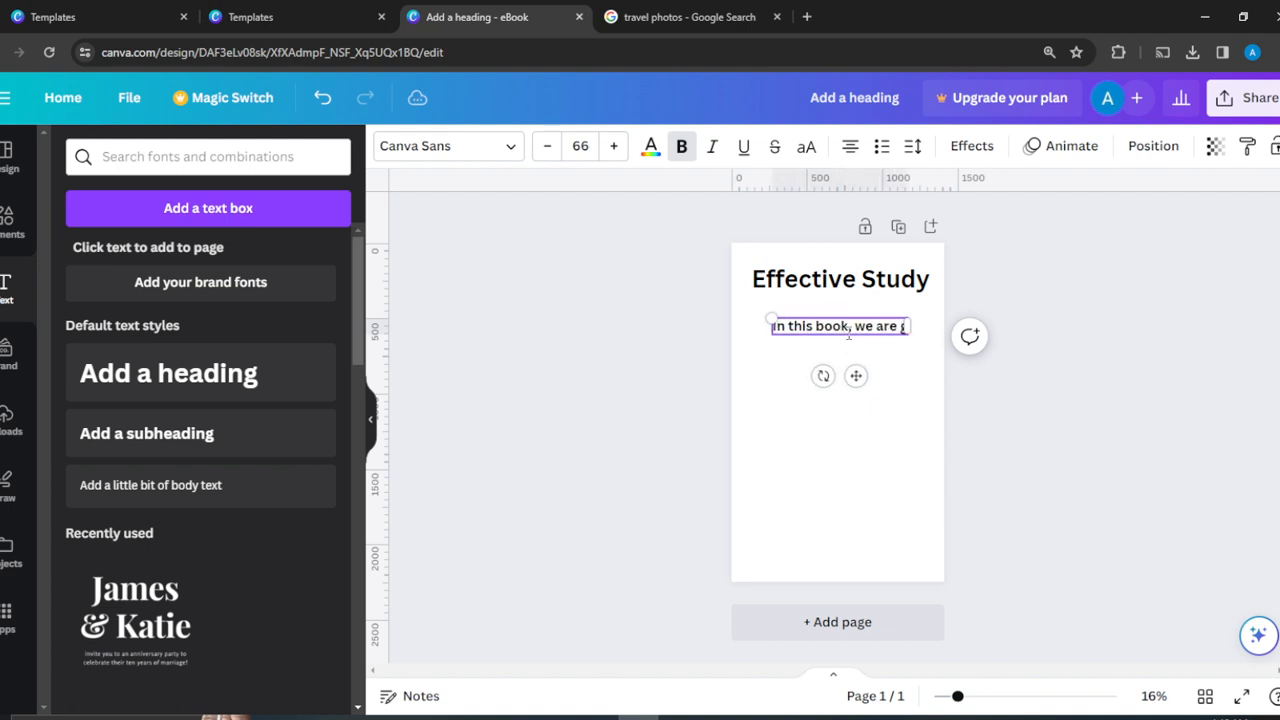
pyautogui.write('oing to')
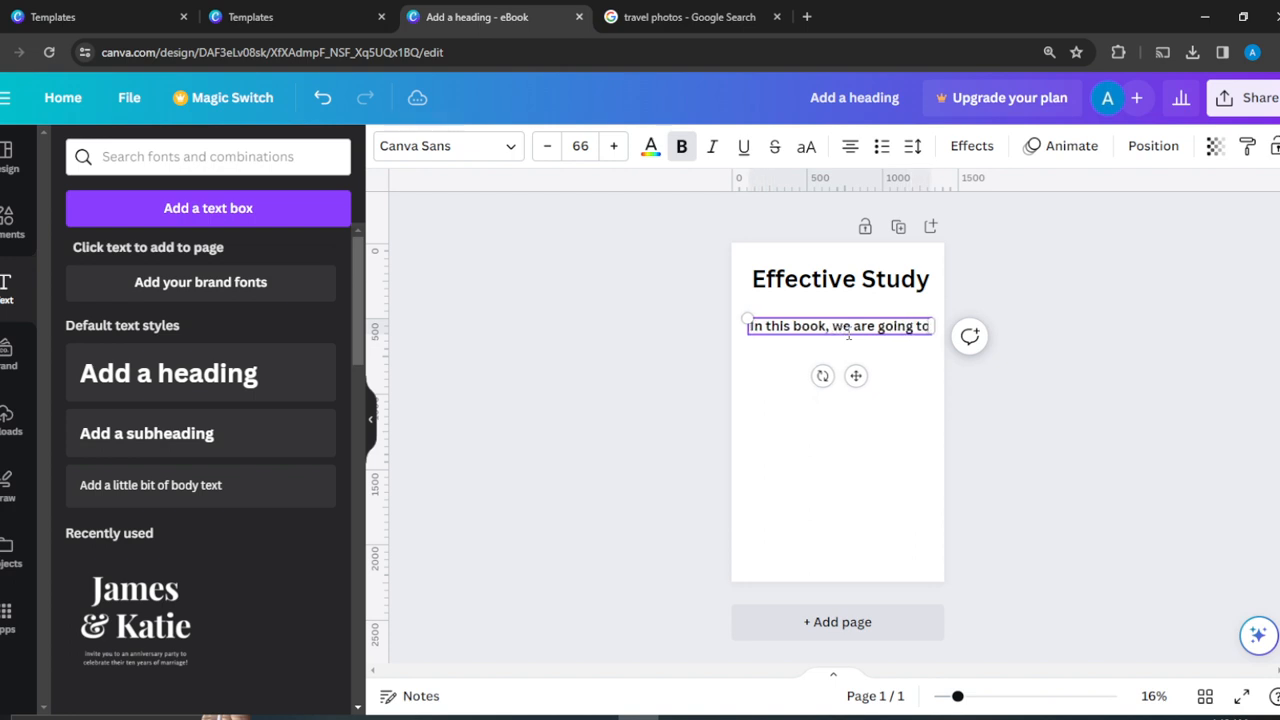
pyautogui.write(' teach yo')
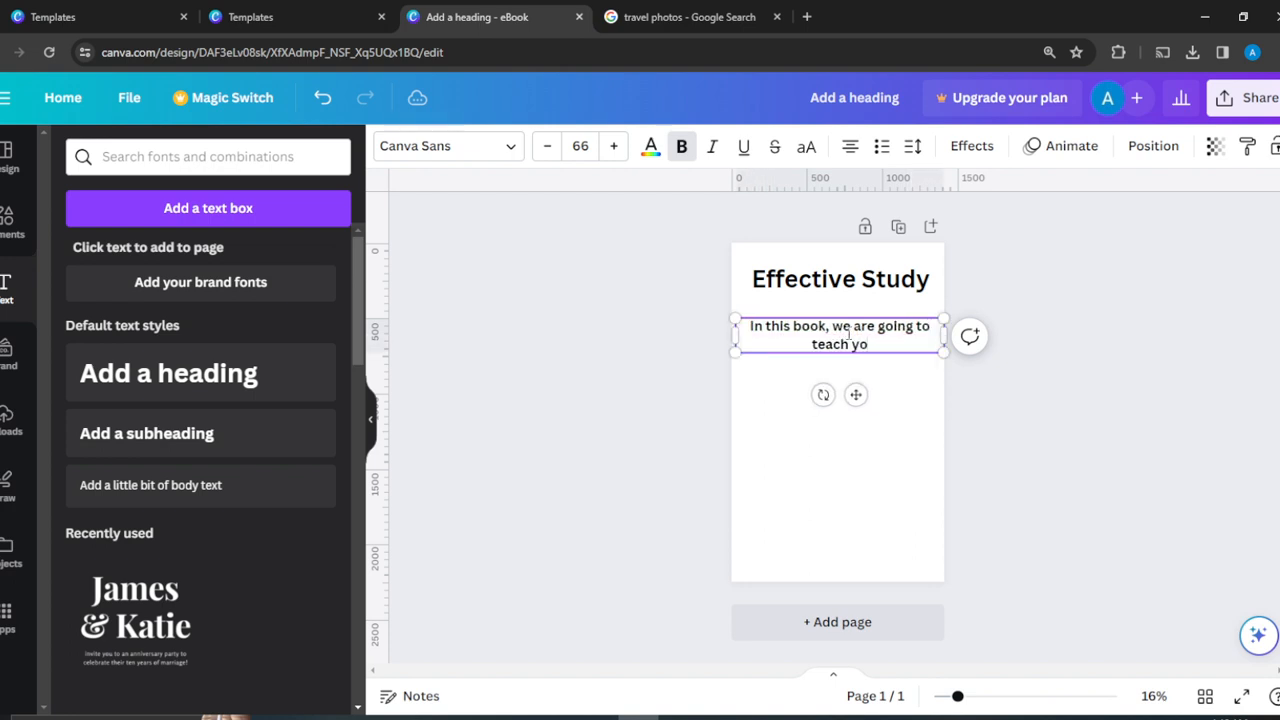
pyautogui.write('u the ni')
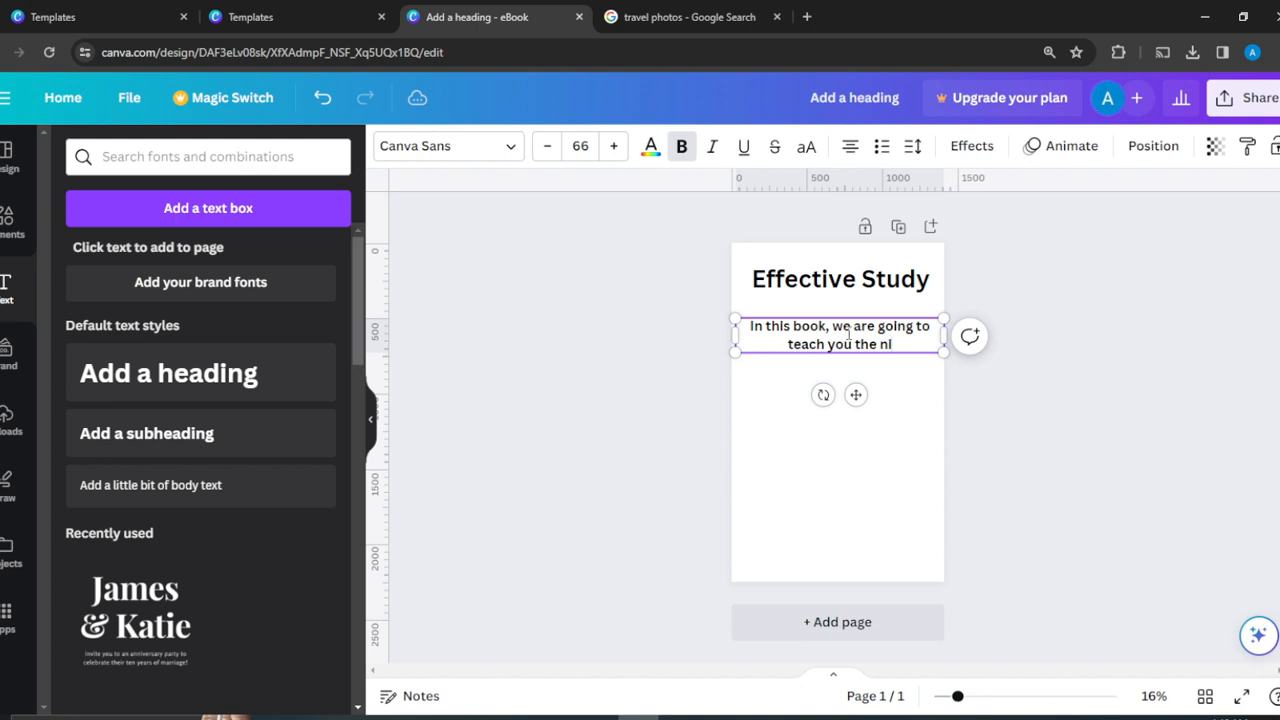
pyautogui.press('BackSpace')
pyautogui.press('BackSpace')
pyautogui.write('e')
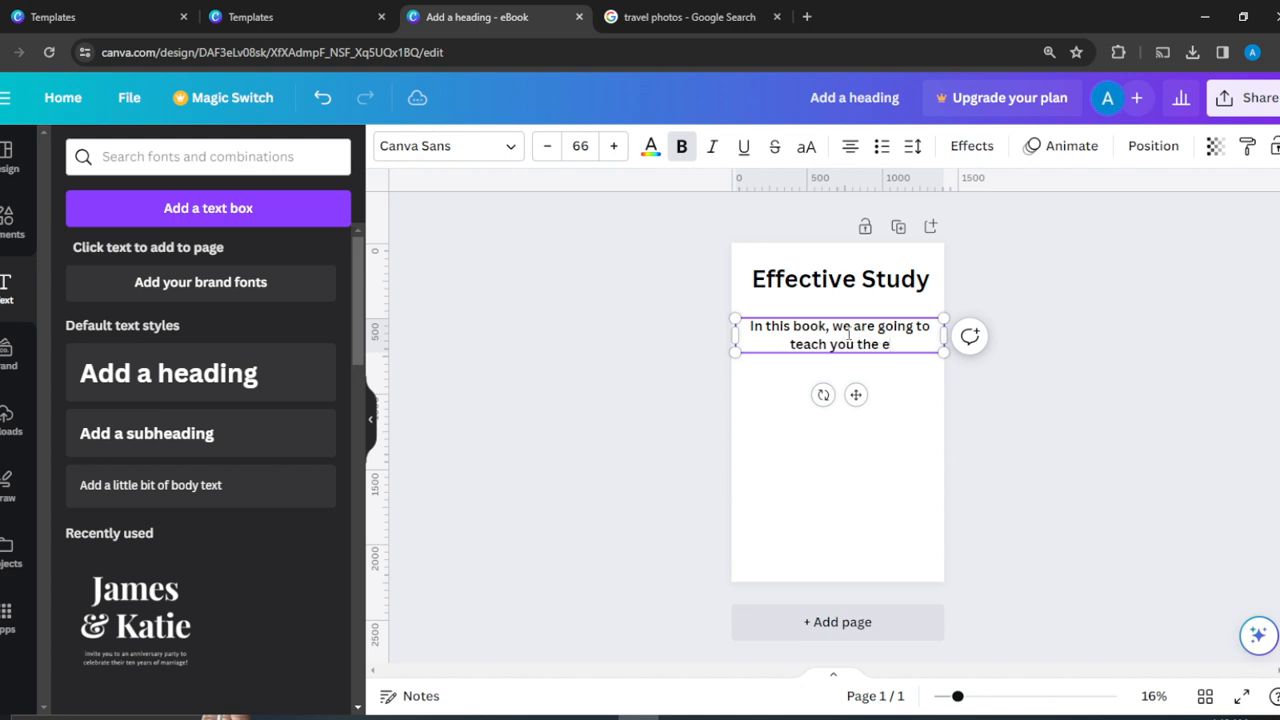
pyautogui.write('ssenstials')
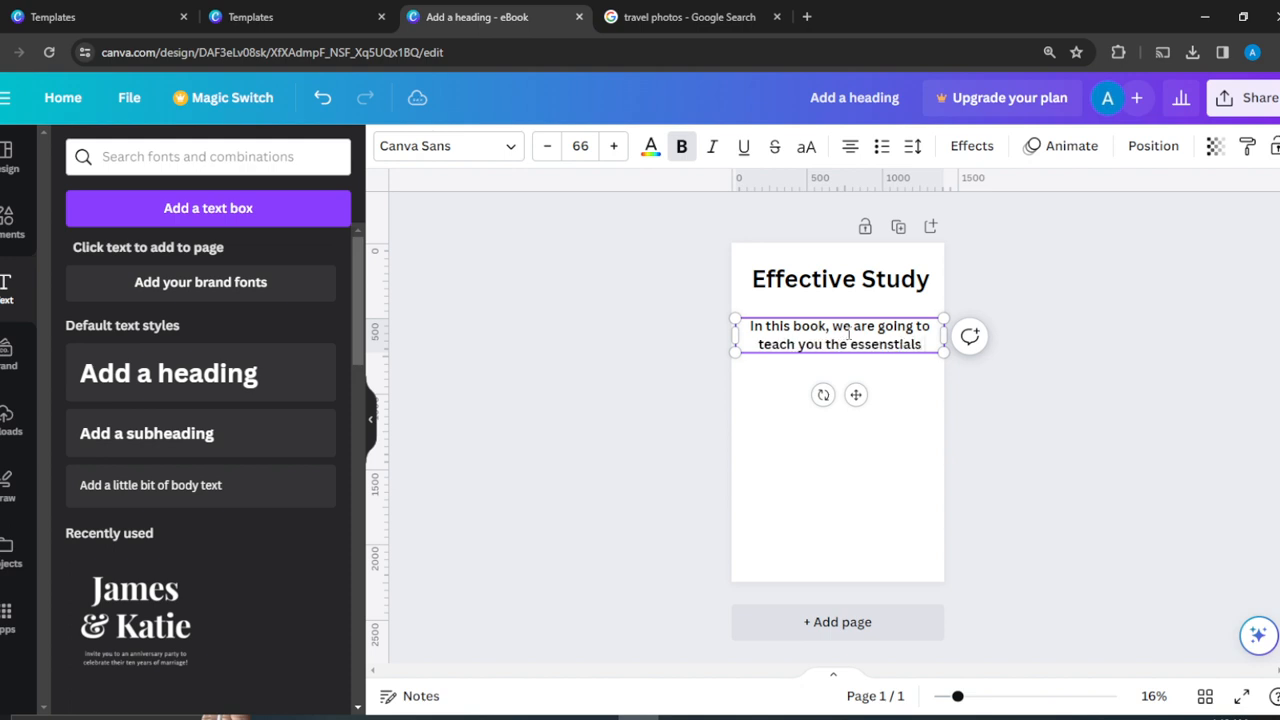
pyautogui.write(' of')
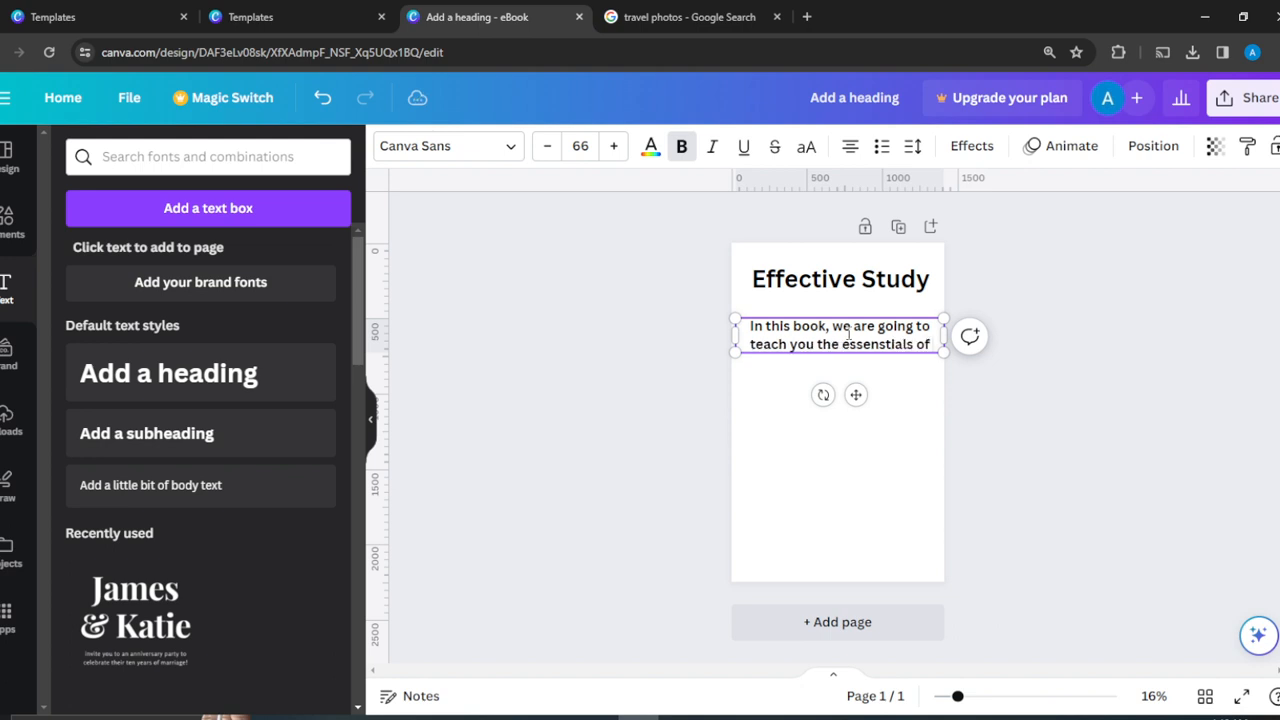
pyautogui.write(' stu')
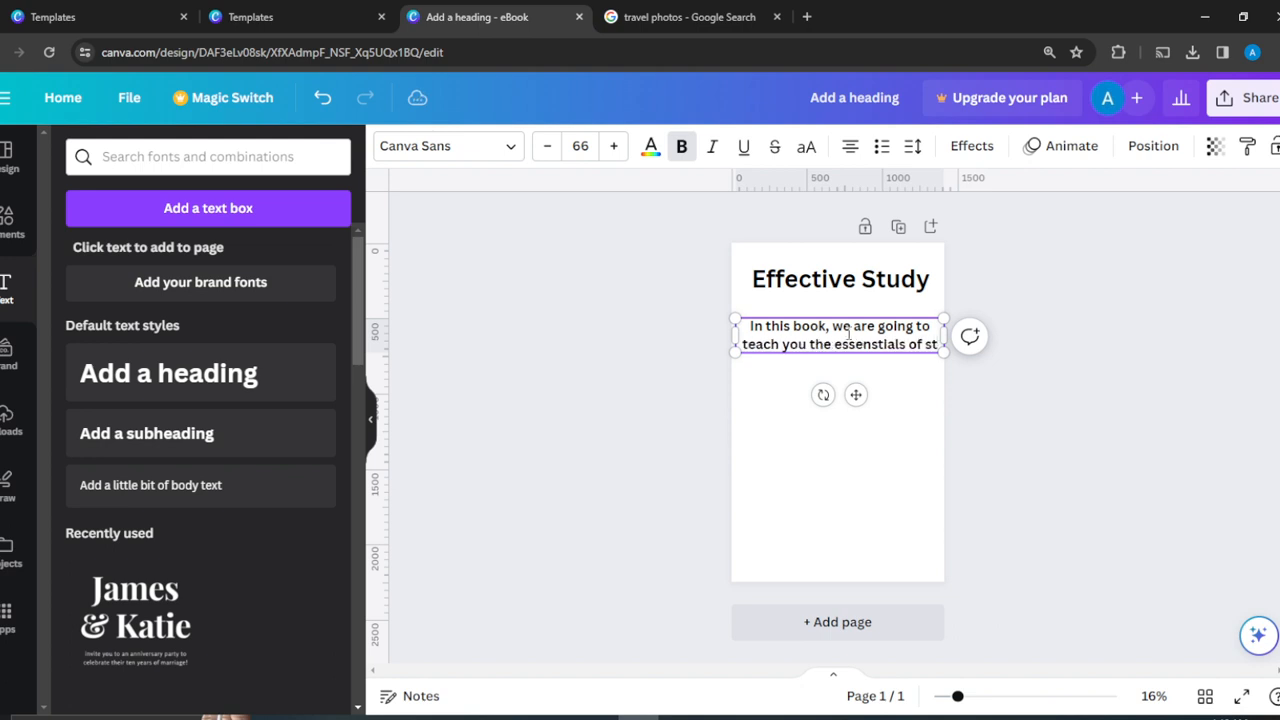
pyautogui.press('BackSpace')
pyautogui.press('BackSpace')
pyautogui.press('BackSpace')
pyautogui.press('BackSpace')
pyautogui.press('BackSpace')
pyautogui.press('BackSpace')
pyautogui.press('BackSpace')
pyautogui.press('BackSpace')
pyautogui.press('BackSpace')
pyautogui.press('BackSpace')
pyautogui.press('BackSpace')
pyautogui.press('BackSpace')
pyautogui.press('BackSpace')
pyautogui.press('BackSpace')
pyautogui.press('BackSpace')
pyautogui.press('BackSpace')
pyautogui.press('BackSpace')
pyautogui.press('BackSpace')
pyautogui.press('BackSpace')
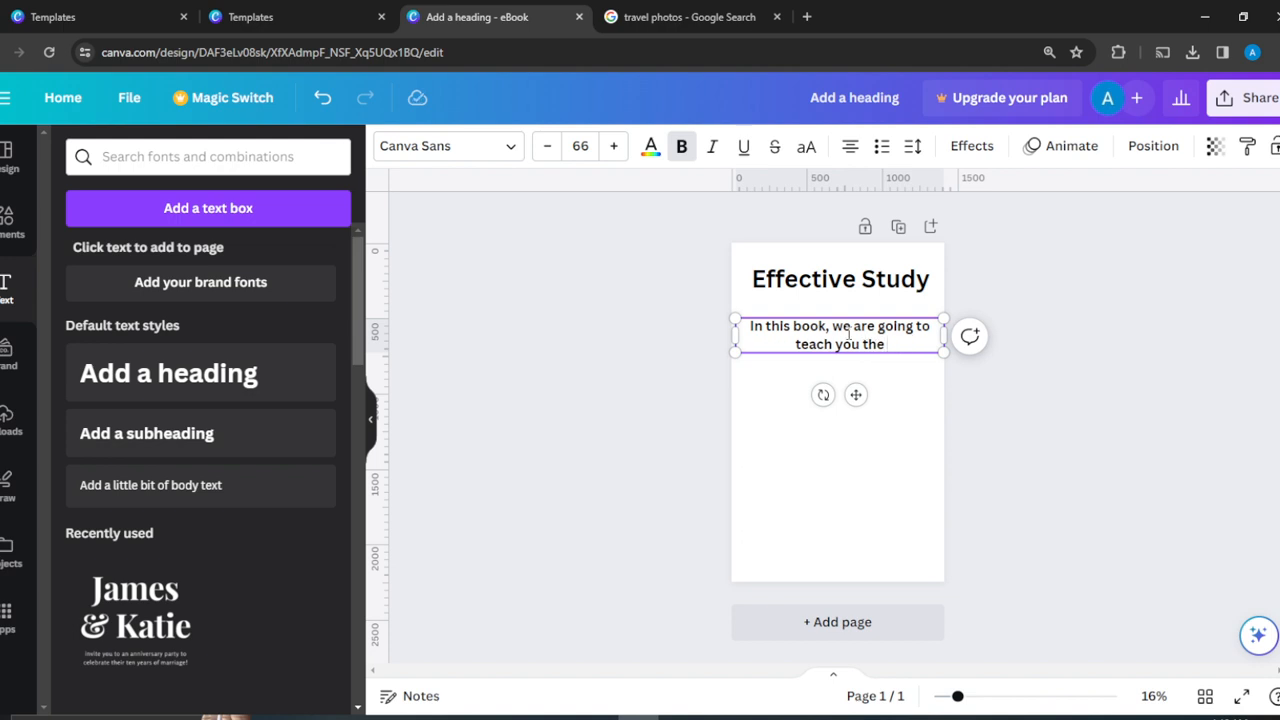
# Step: Complete the subheading sentence with "importance of effective bible study."
pyautogui.write('importance')
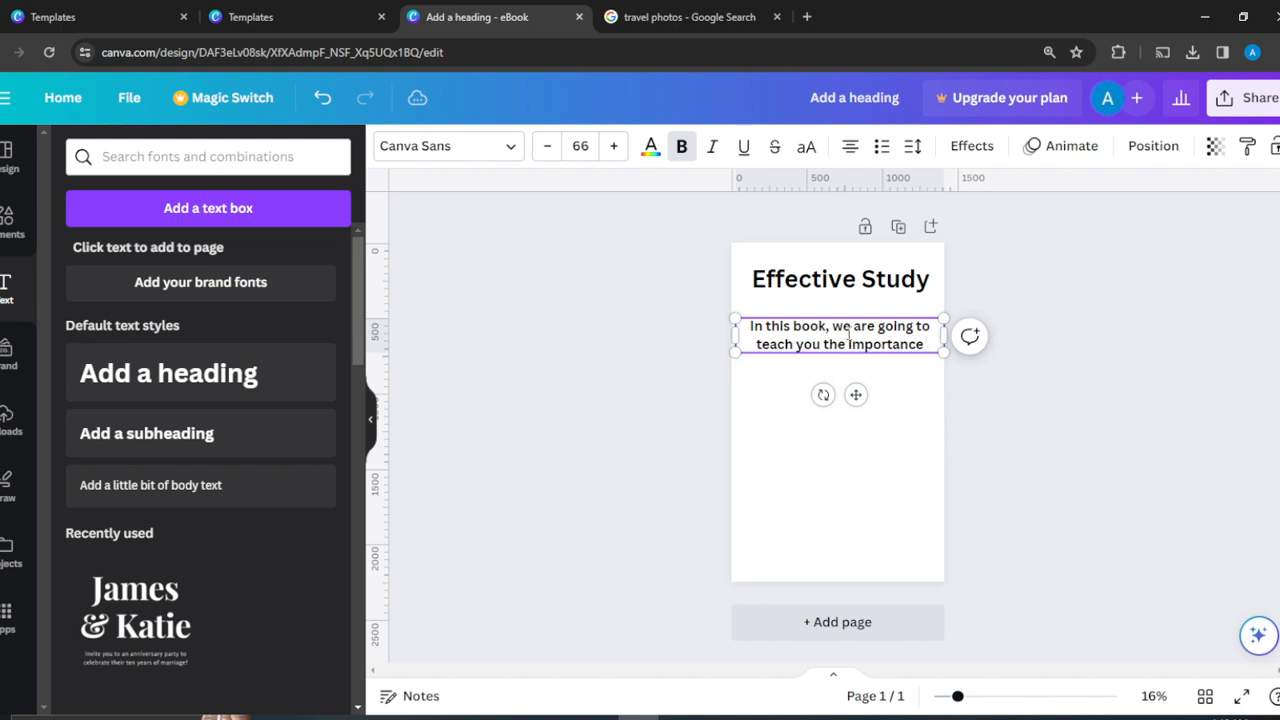
pyautogui.write(' of effe')
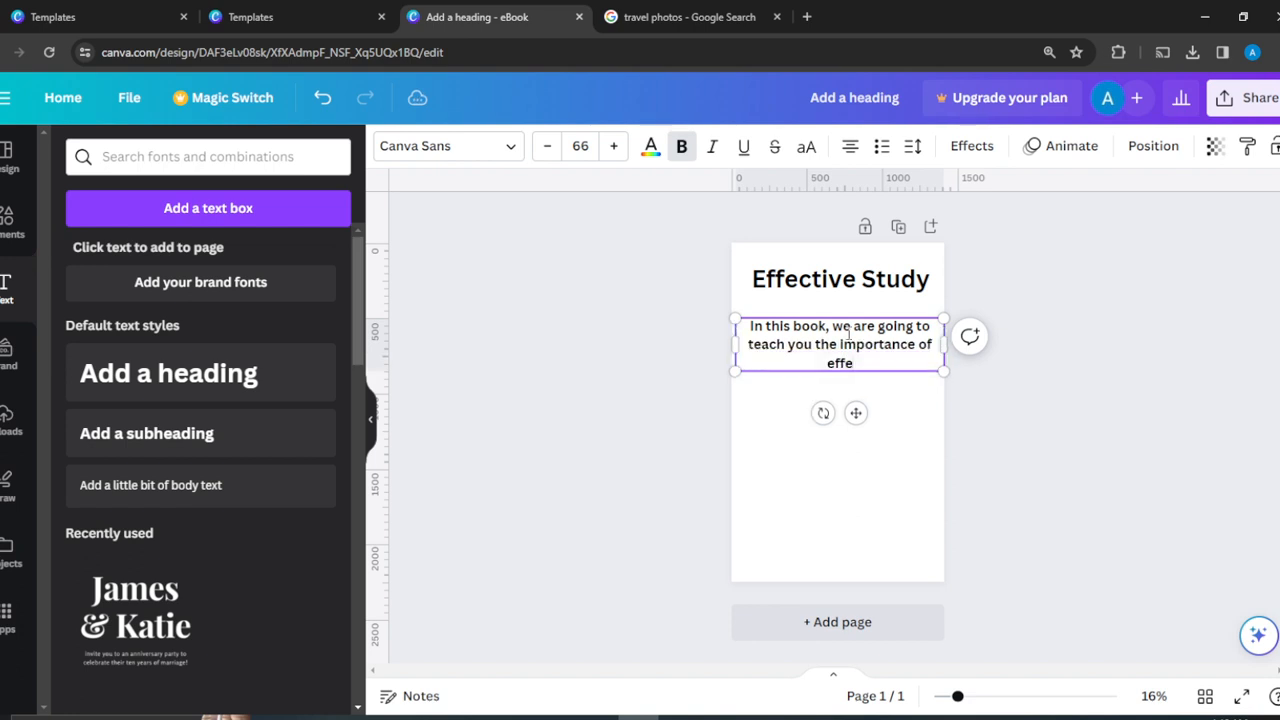
pyautogui.write('ctive bible study.')
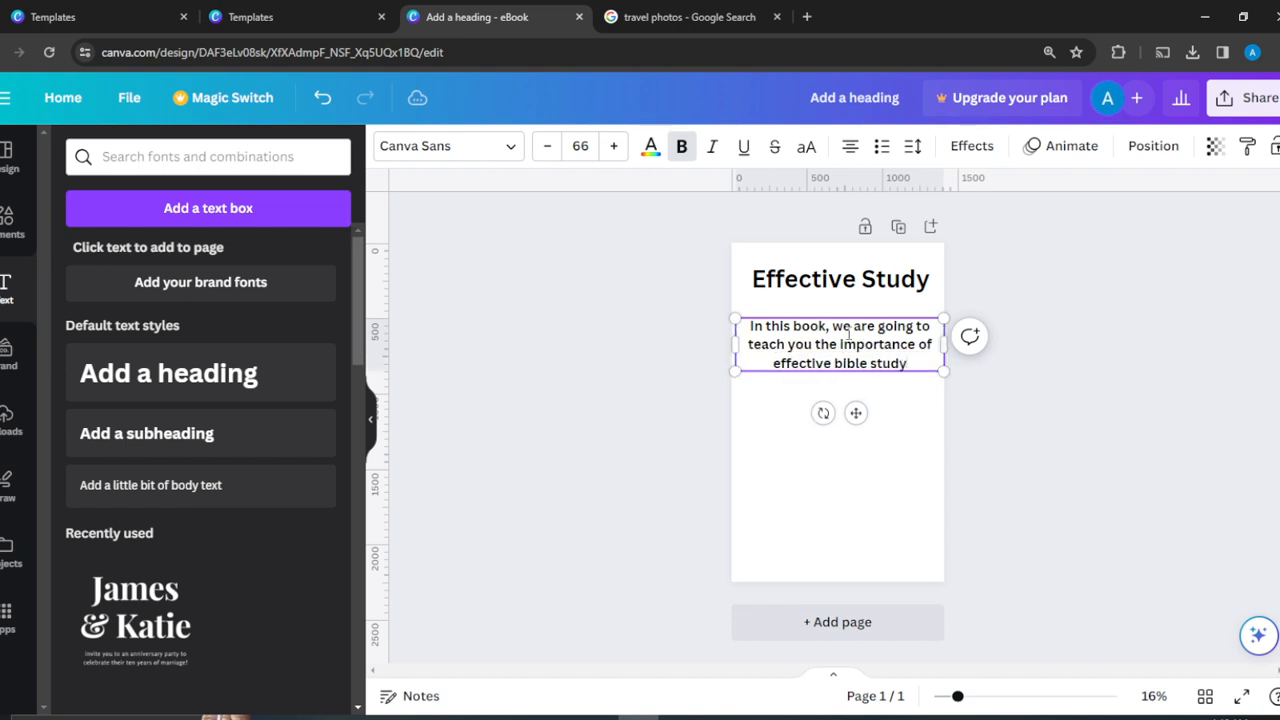
pyautogui.click(1112, 458)
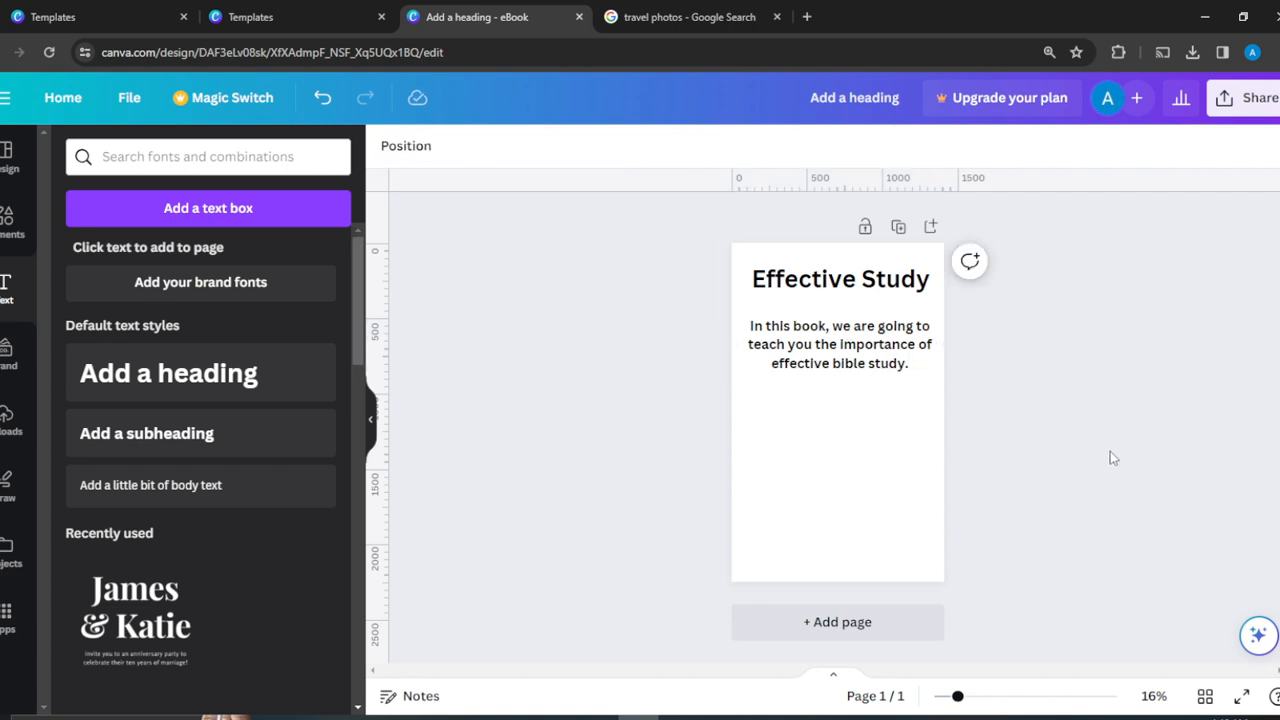
# Step: Set the font size of the "Effective Study" heading to 90
pyautogui.click(872, 290)
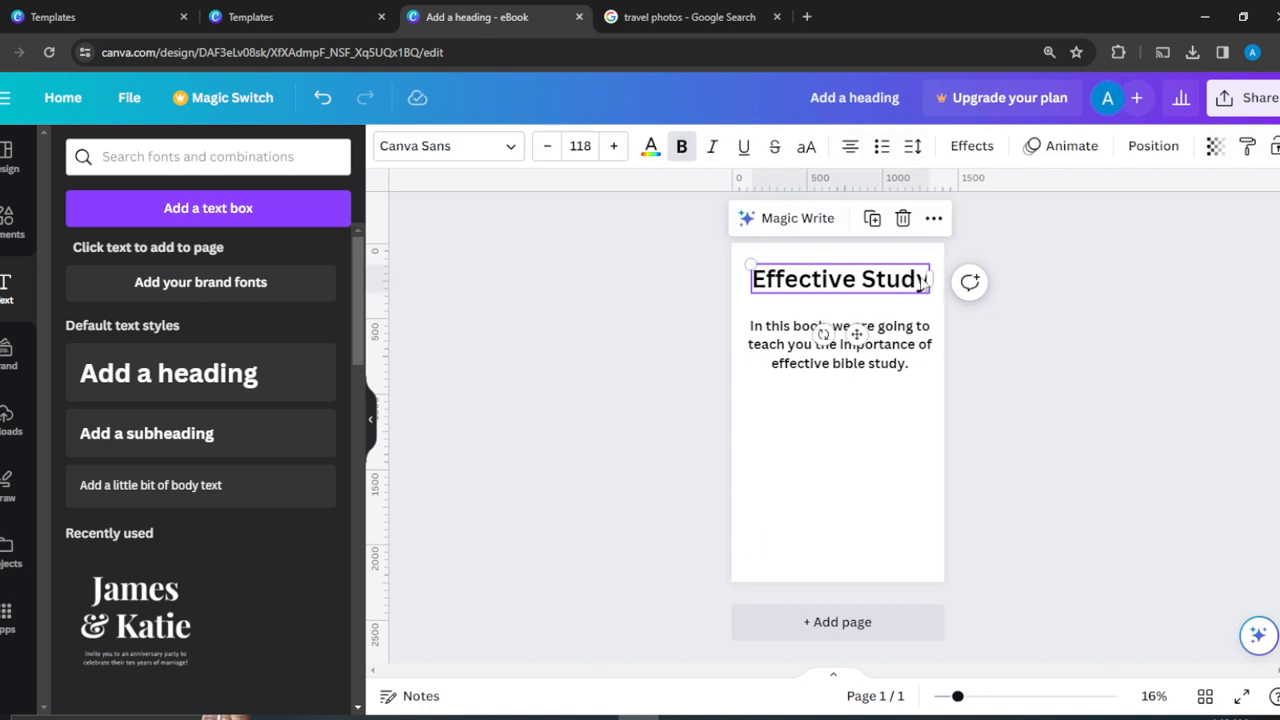
pyautogui.click(584, 144)
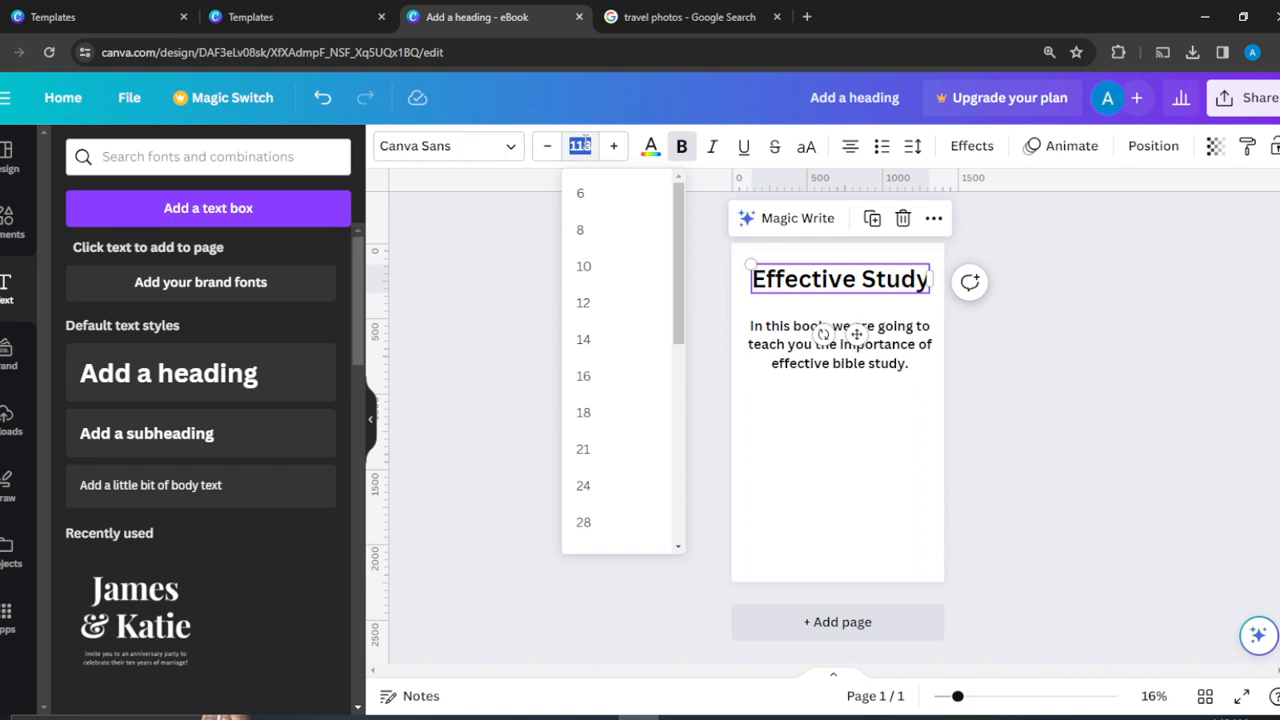
pyautogui.write('90')
pyautogui.press('Return')
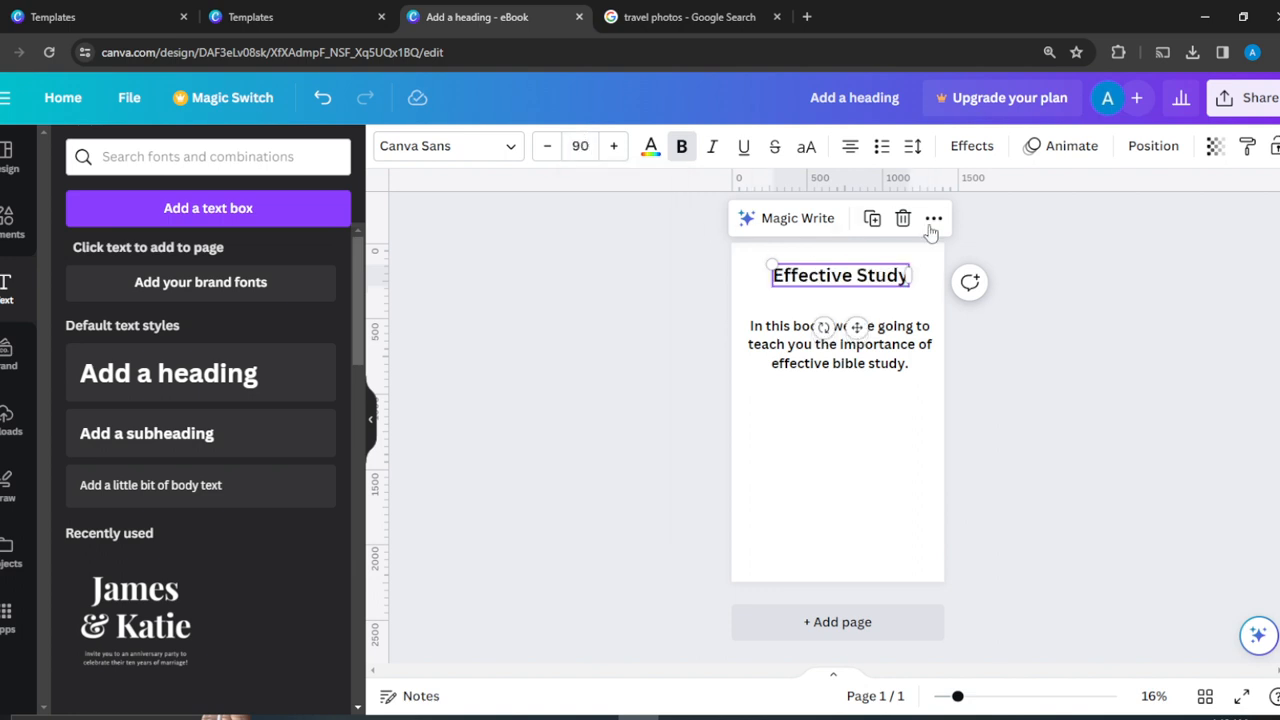
# Step: Left-align the introductory paragraph below the heading and shift its text box slightly right and up
pyautogui.click(834, 366)
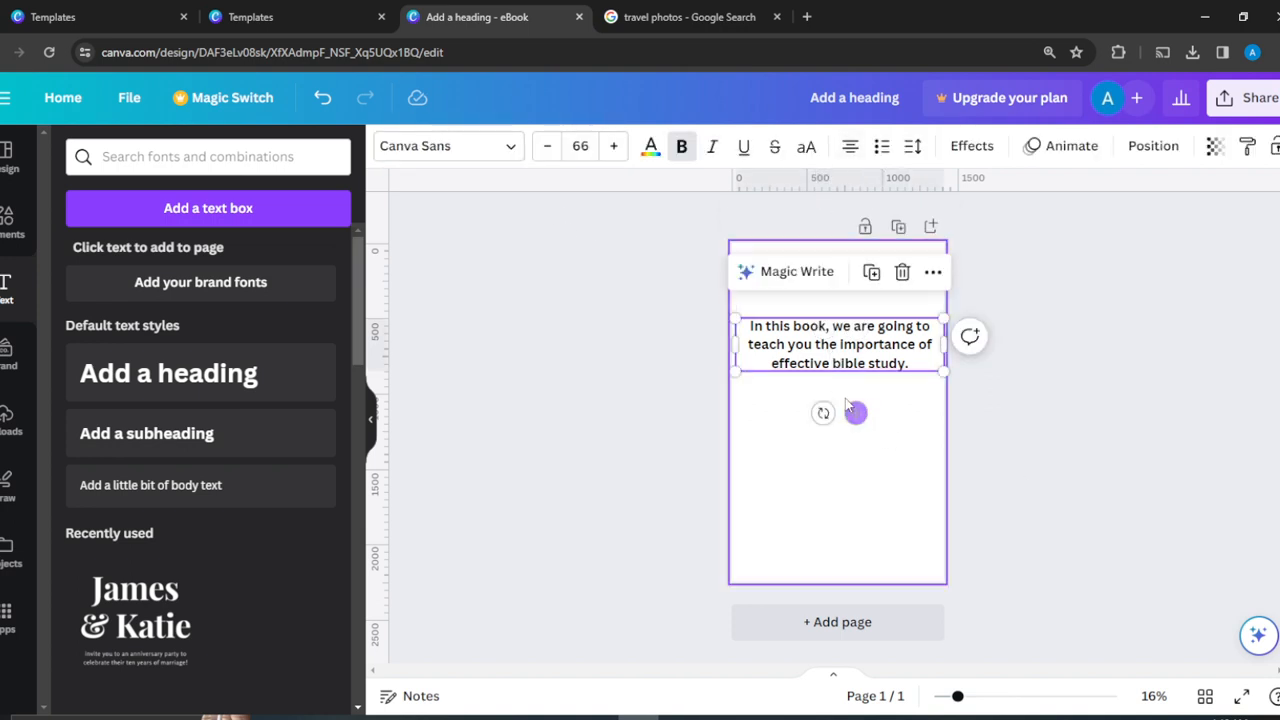
pyautogui.click(850, 150)
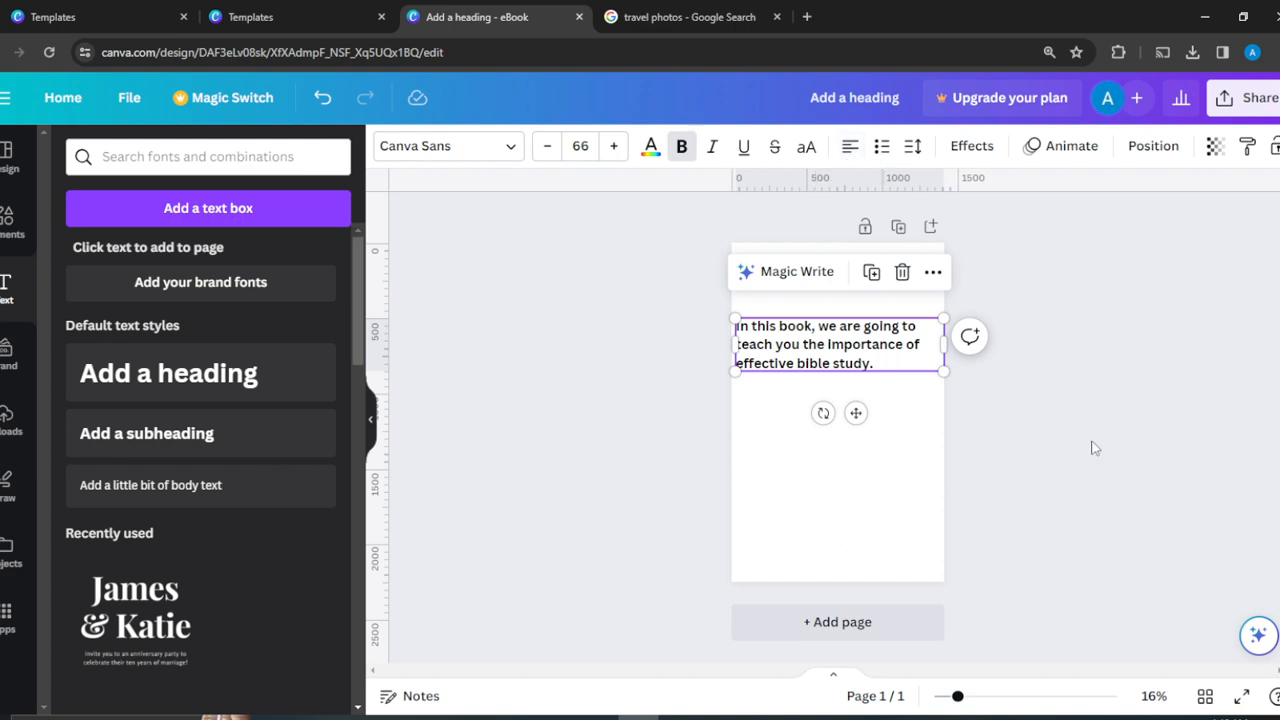
pyautogui.click(860, 449)
pyautogui.moveTo(1159, 343); pyautogui.dragTo(1279, 370)
pyautogui.moveTo(837, 374); pyautogui.dragTo(846, 361)
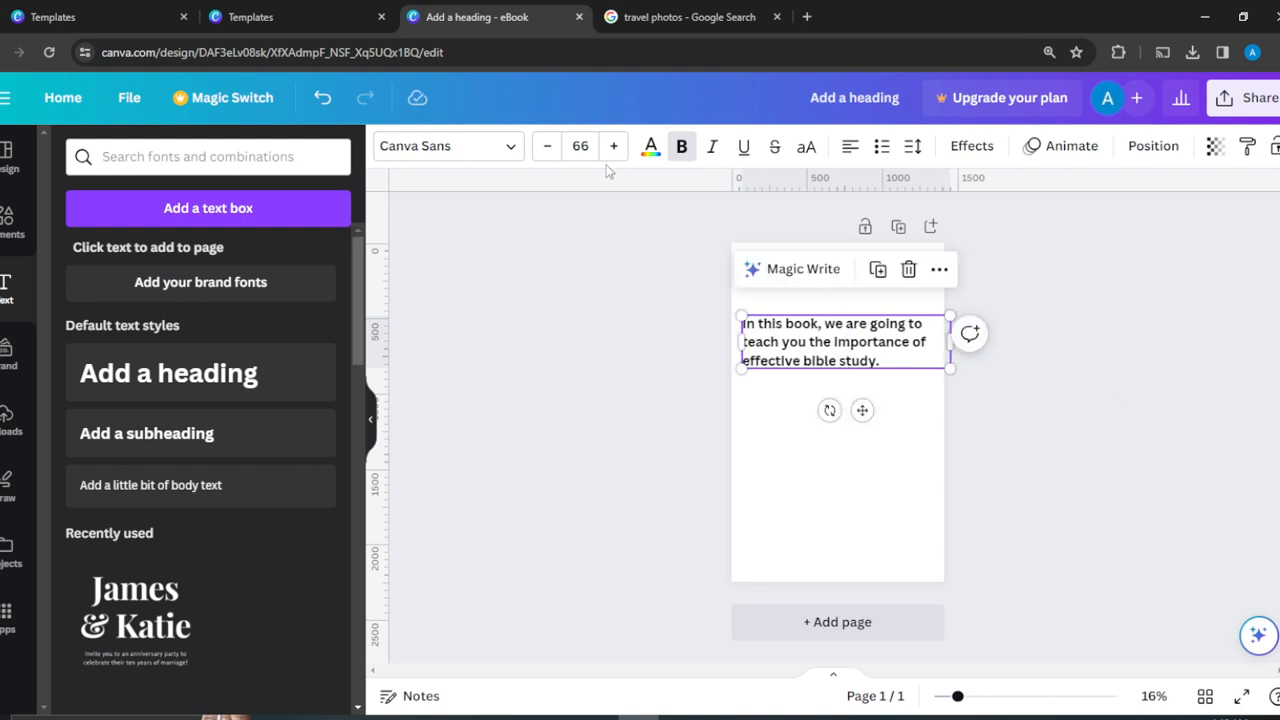
# Step: Set the introductory paragraph's font size to 50 and move its text box slightly right and down
pyautogui.click(580, 146)
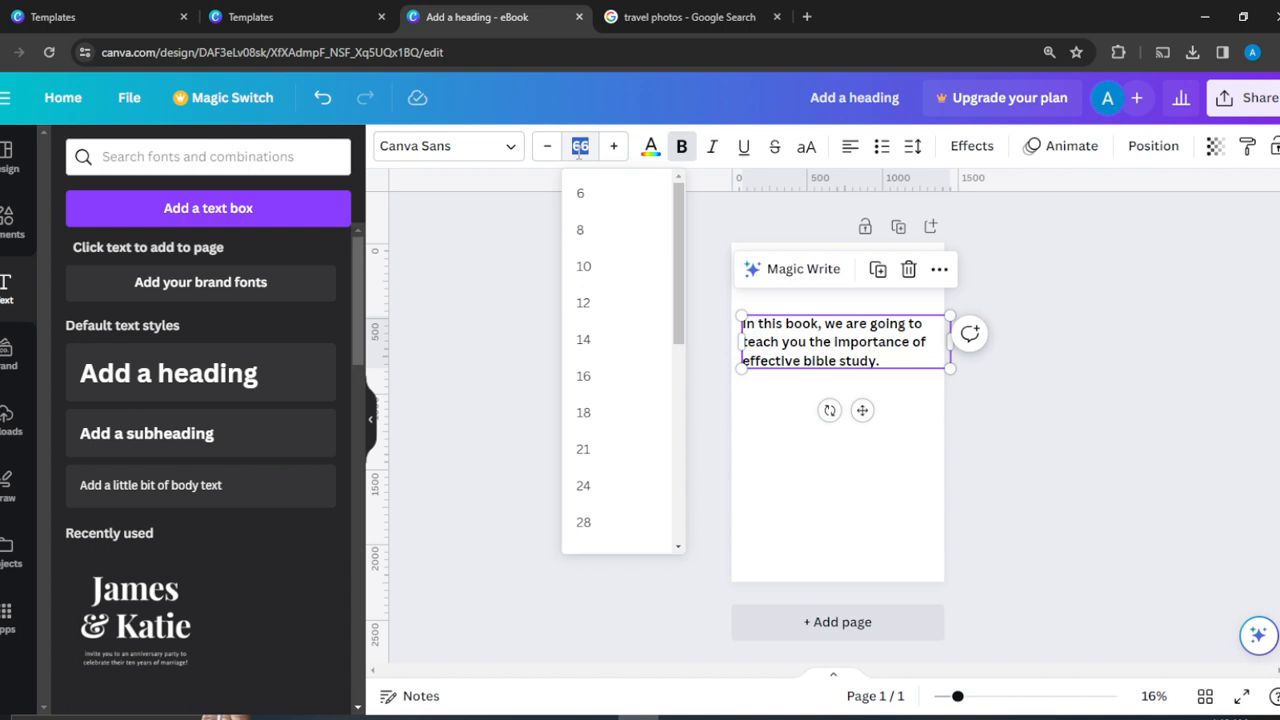
pyautogui.write('50')
pyautogui.press('Return')
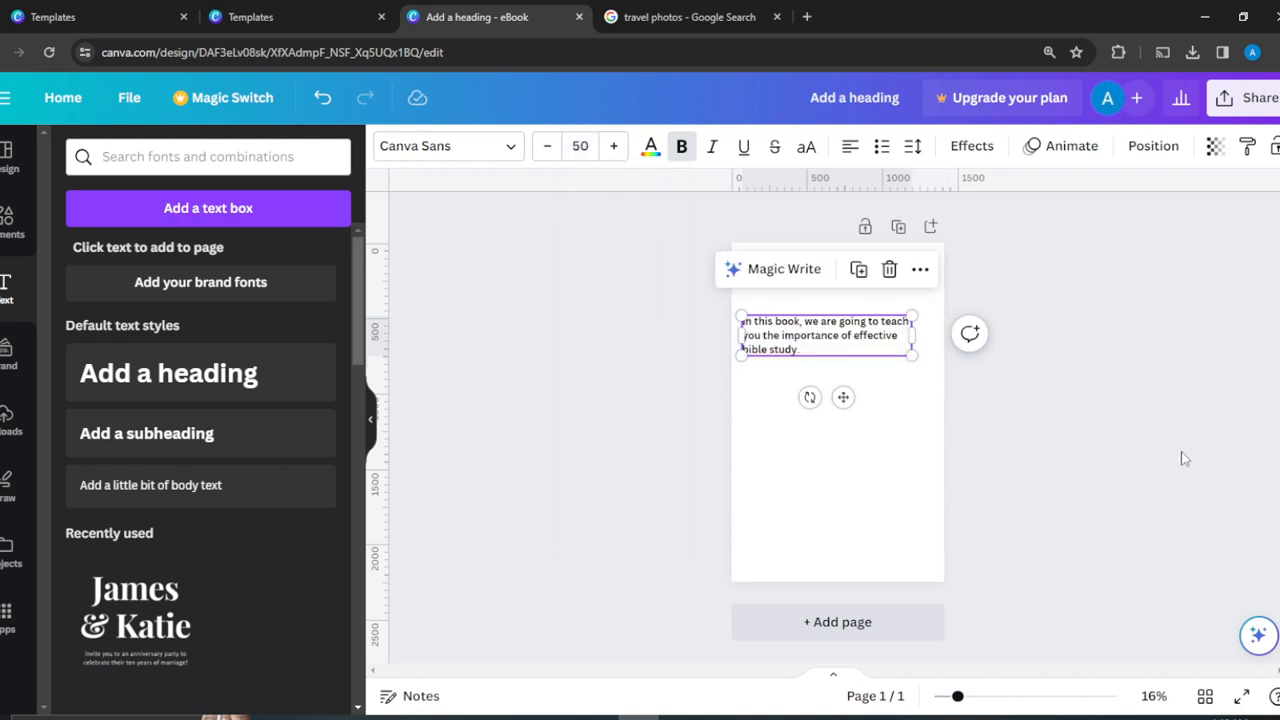
pyautogui.click(1190, 462)
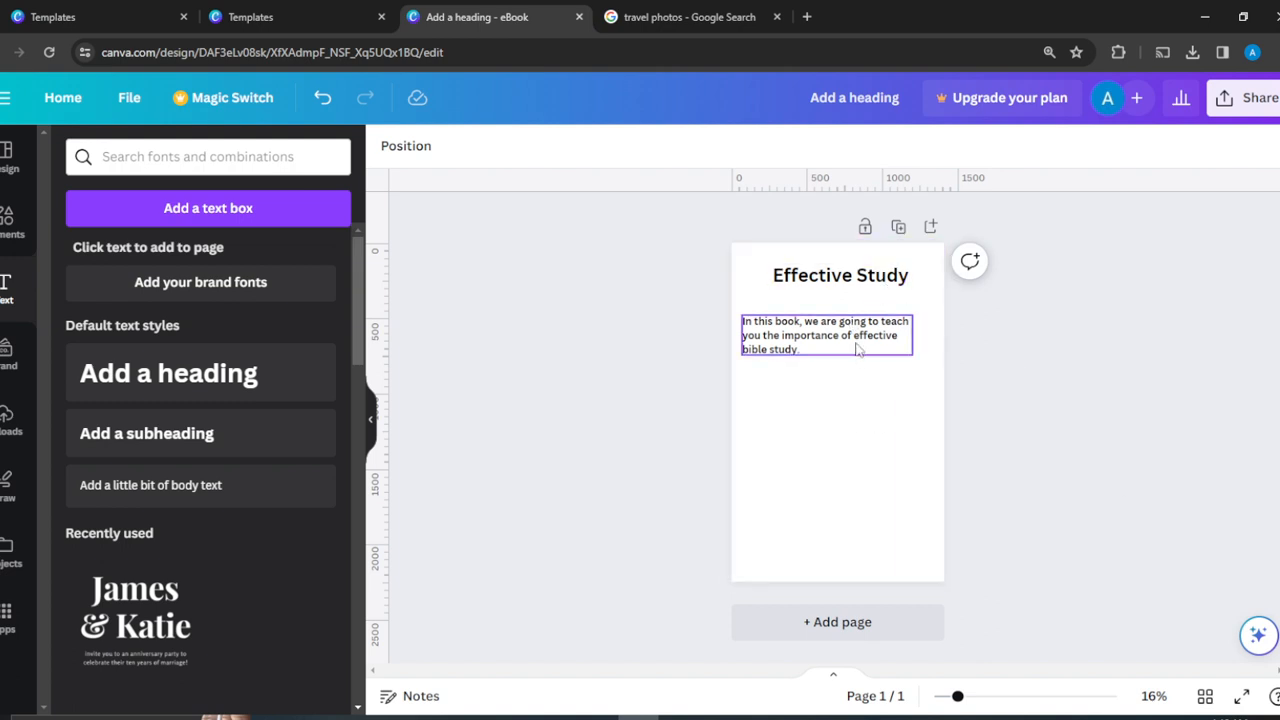
pyautogui.moveTo(863, 343)
pyautogui.mouseDown()
pyautogui.moveTo(857, 400)
pyautogui.moveTo(871, 334)
pyautogui.moveTo(865, 361)
pyautogui.mouseUp()
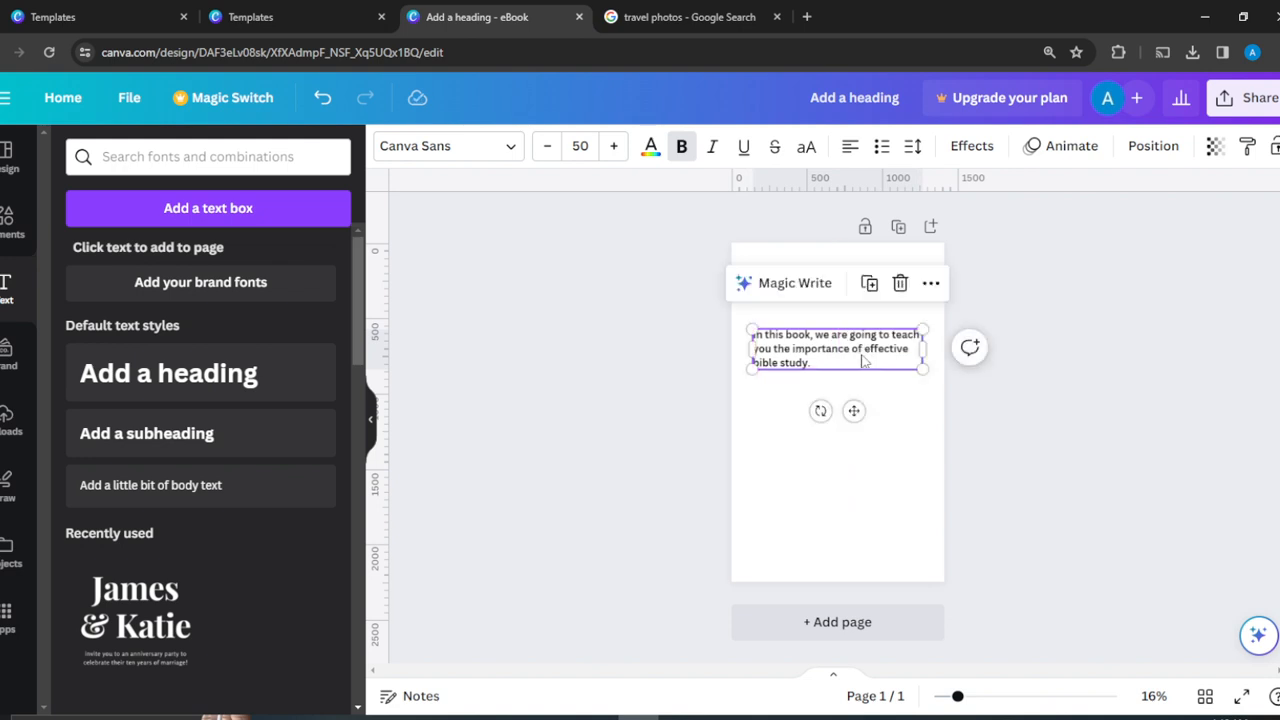
pyautogui.click(1031, 312)
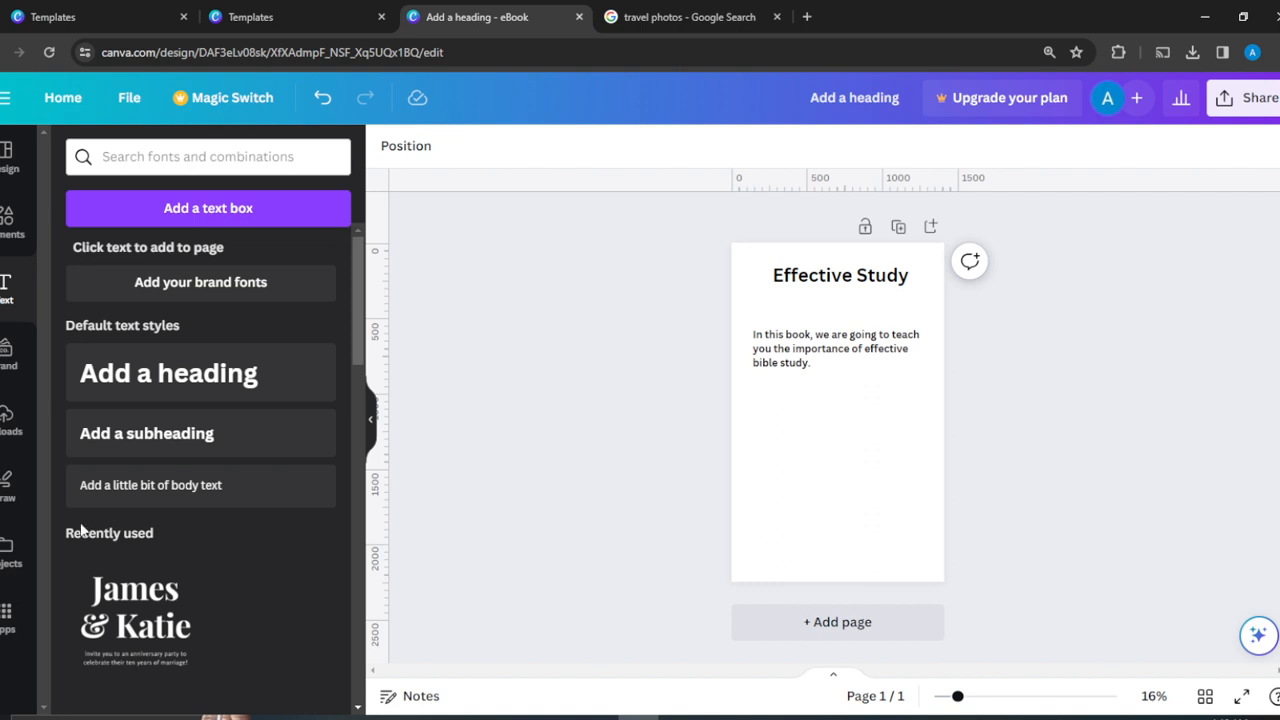
# Step: Search the elements library for "study" and limit the results to graphics
pyautogui.click(10, 218)
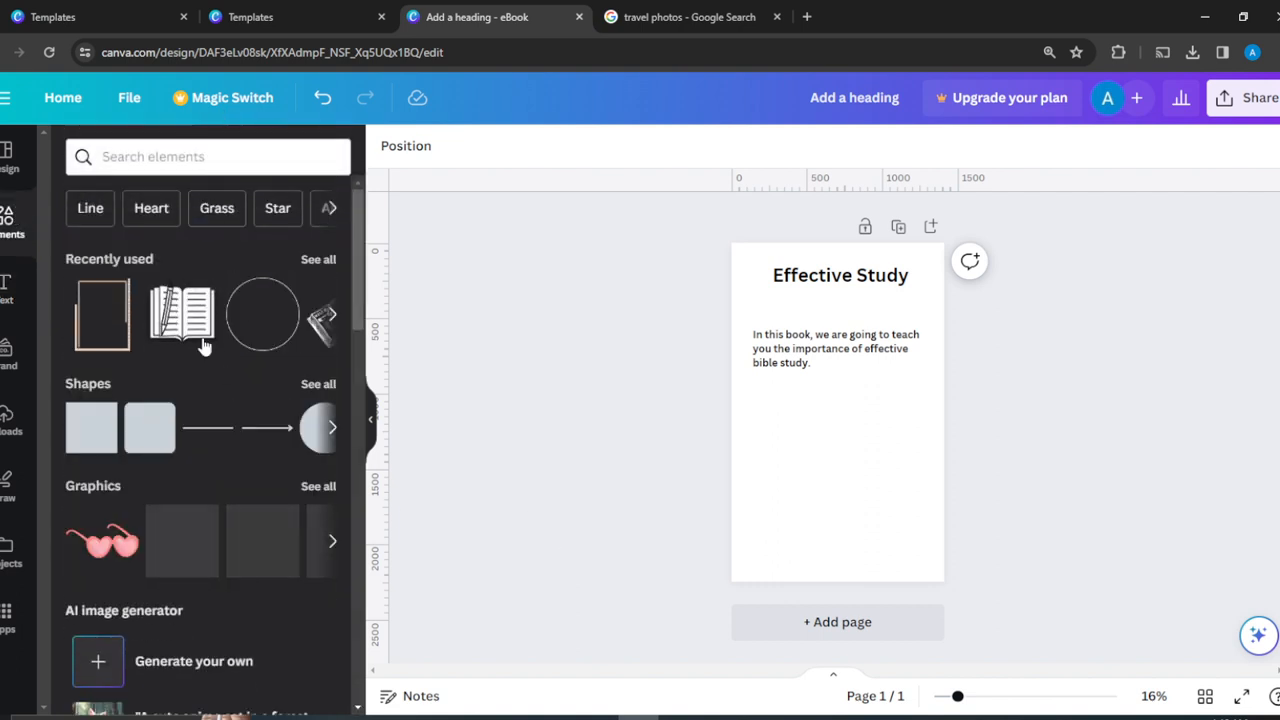
pyautogui.click(213, 160)
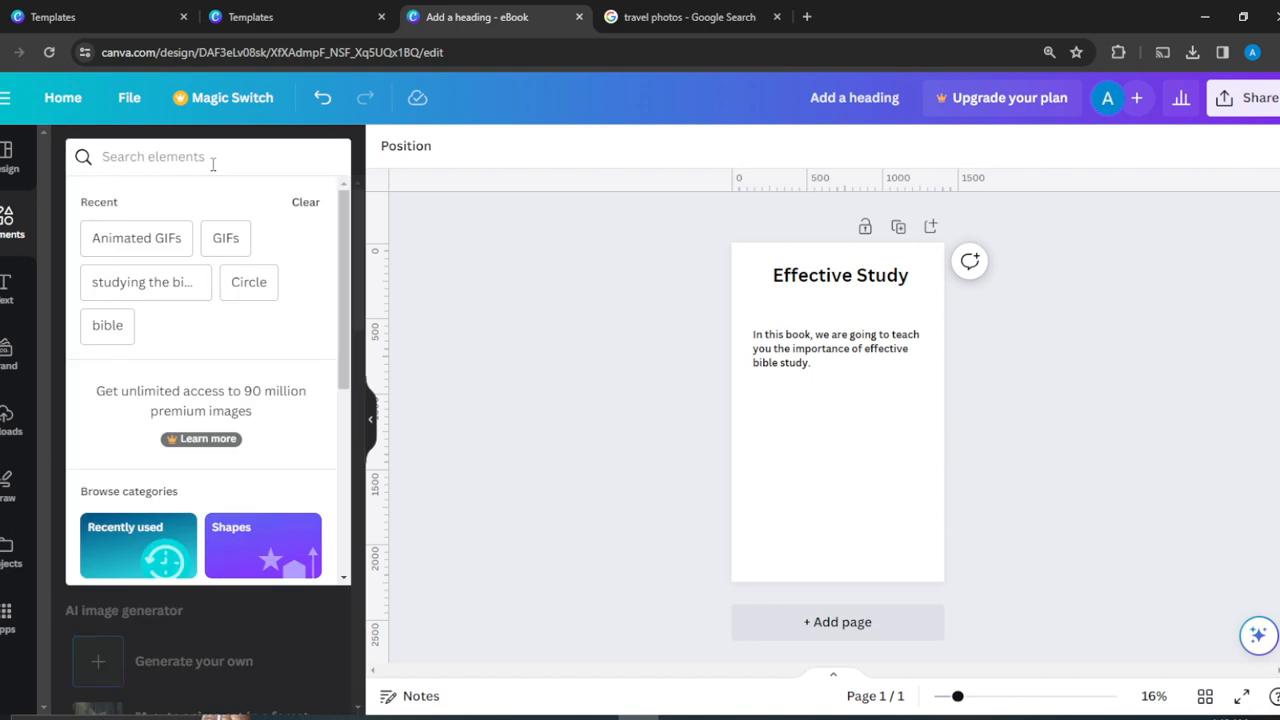
pyautogui.write('study')
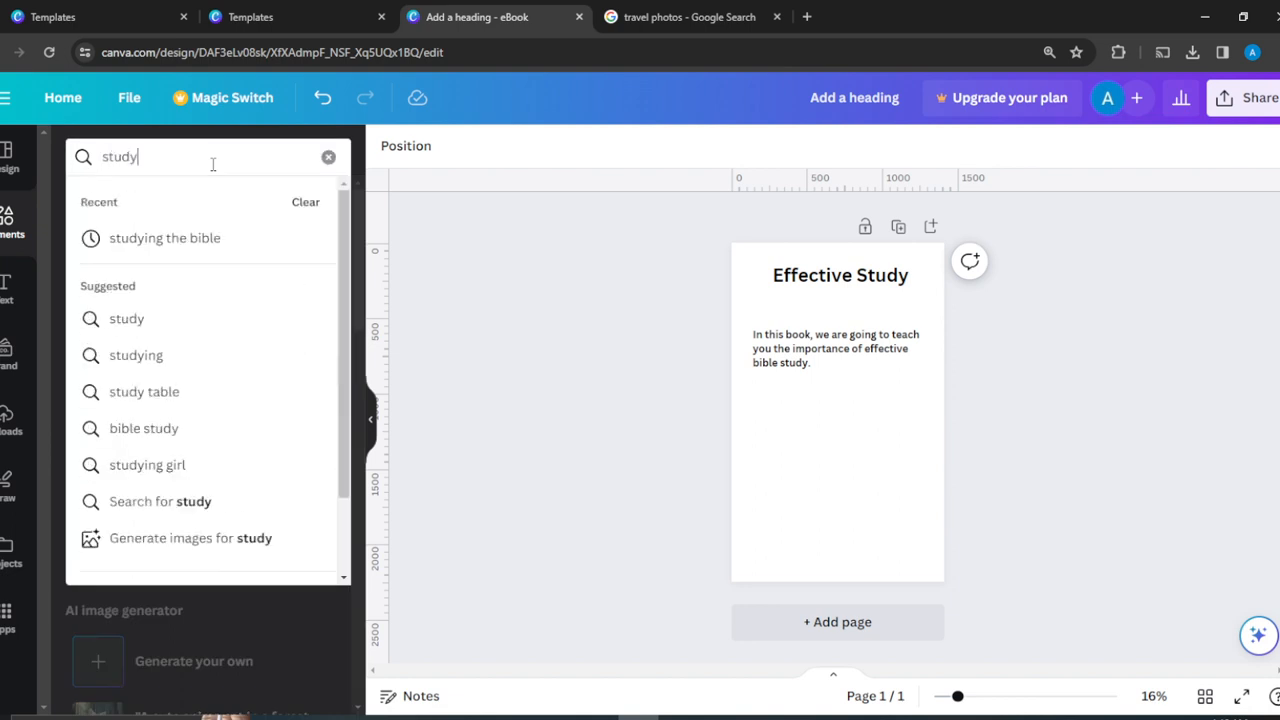
pyautogui.press('Return')
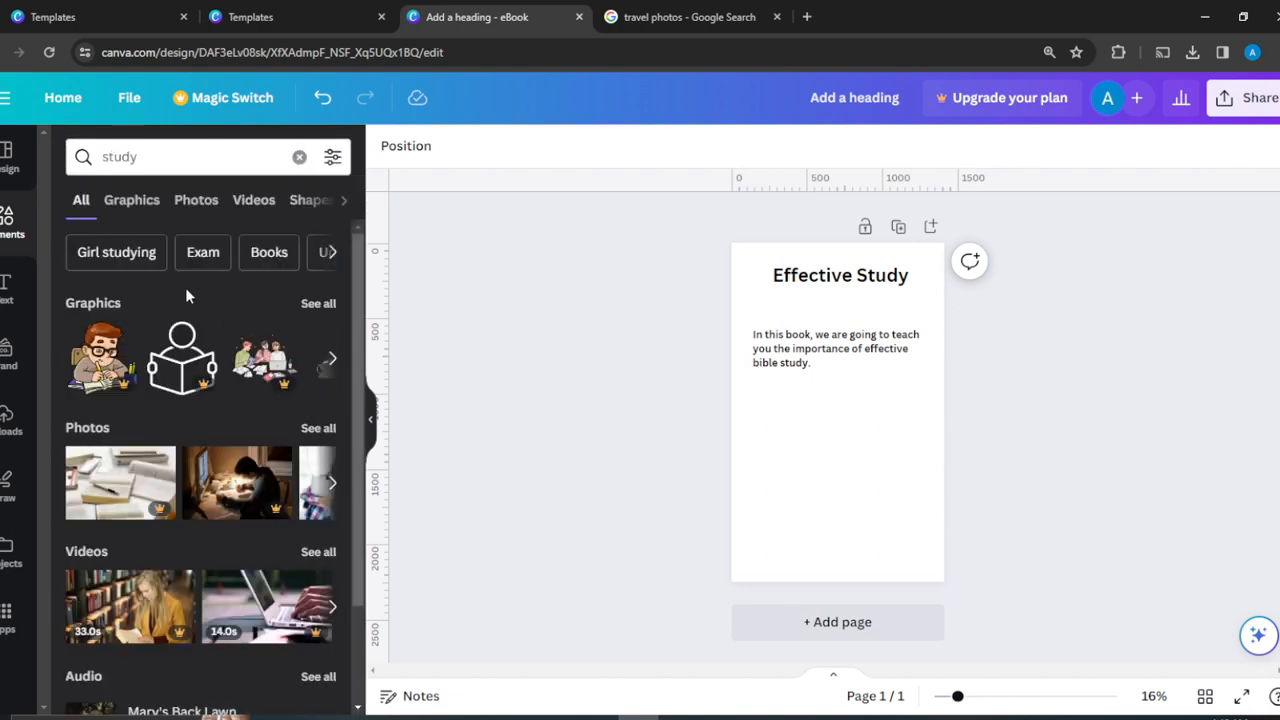
pyautogui.click(133, 201)
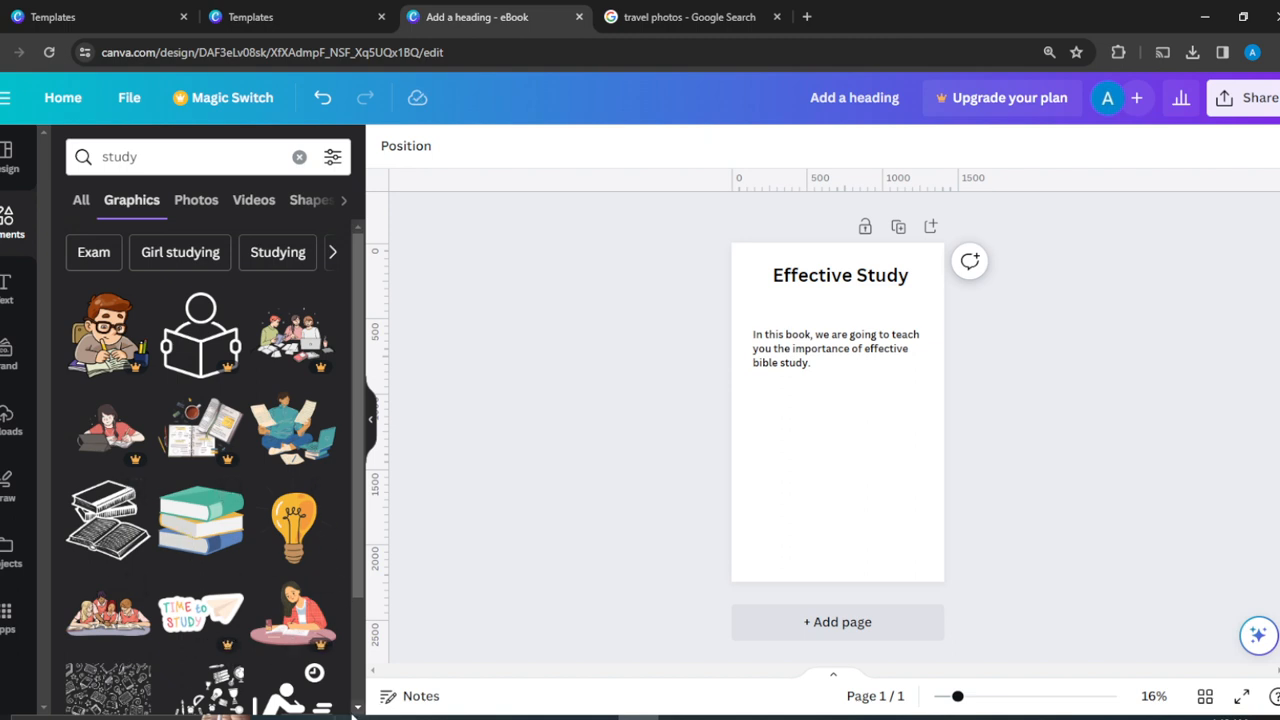
# Step: Browse the study graphics and add the black-and-white stacked books drawing to the page
pyautogui.scroll(-5, 355, 710)
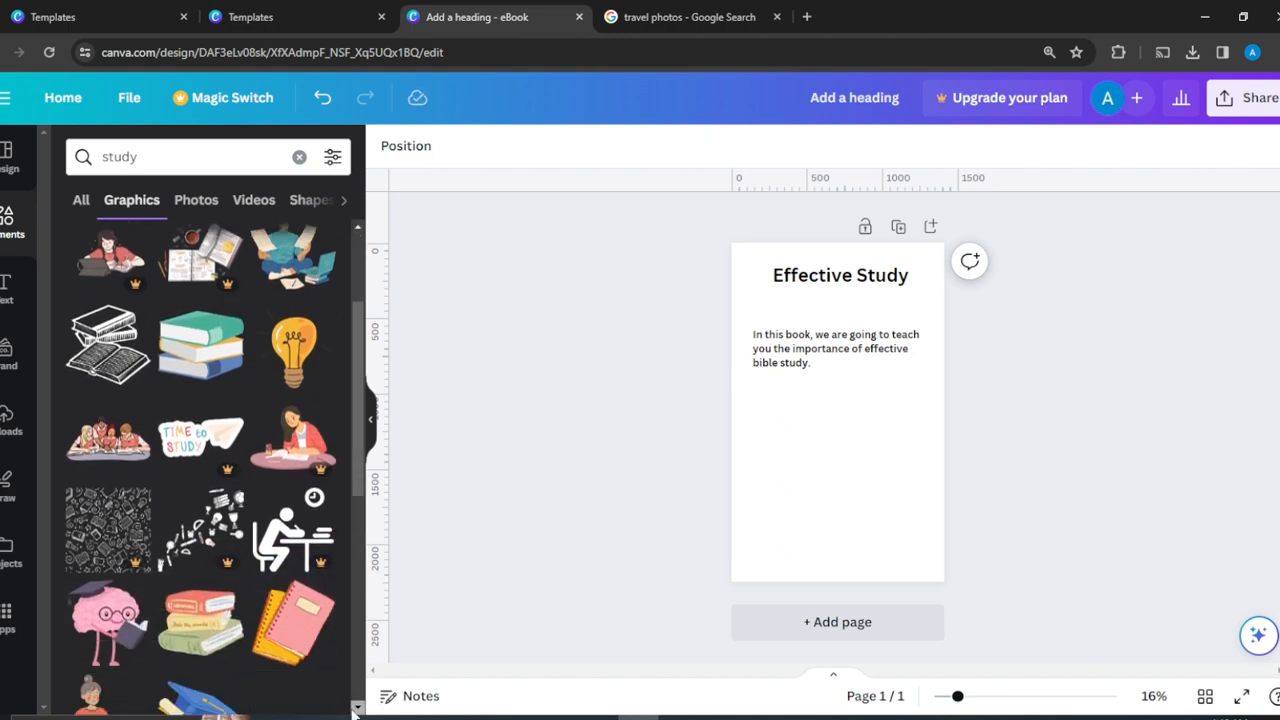
pyautogui.scroll(-2, 355, 710)
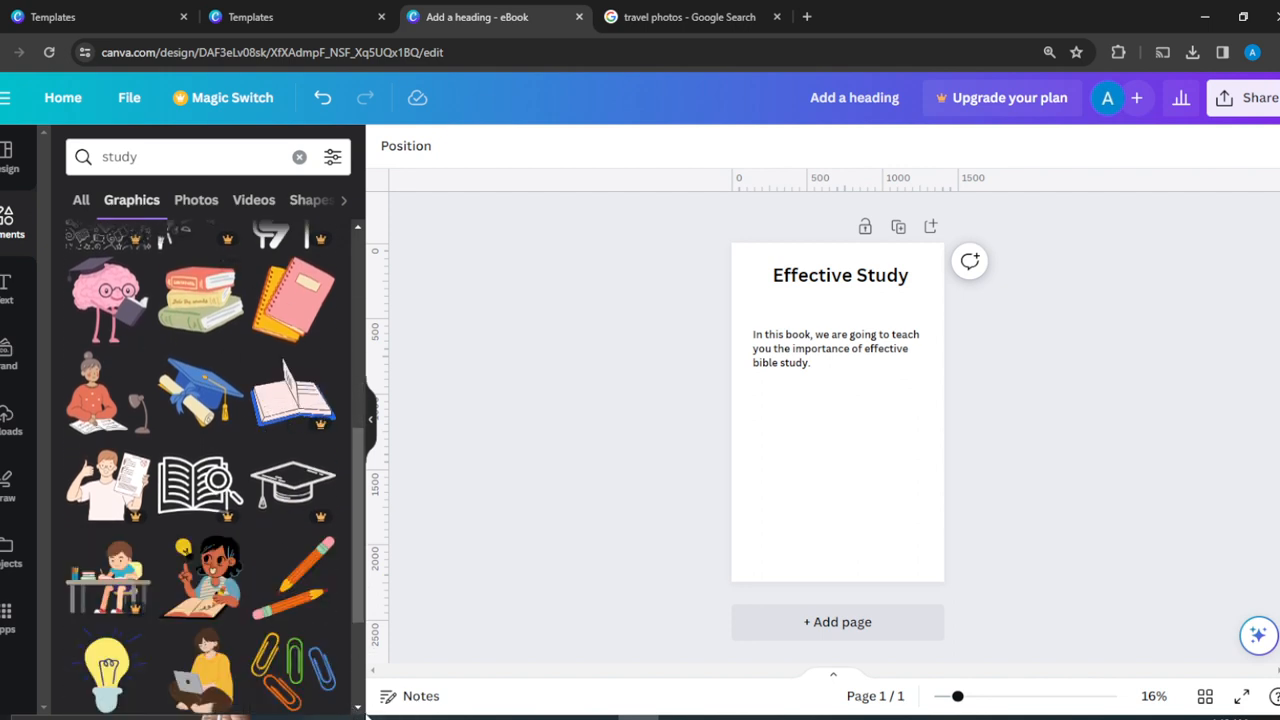
pyautogui.scroll(-4, 361, 710)
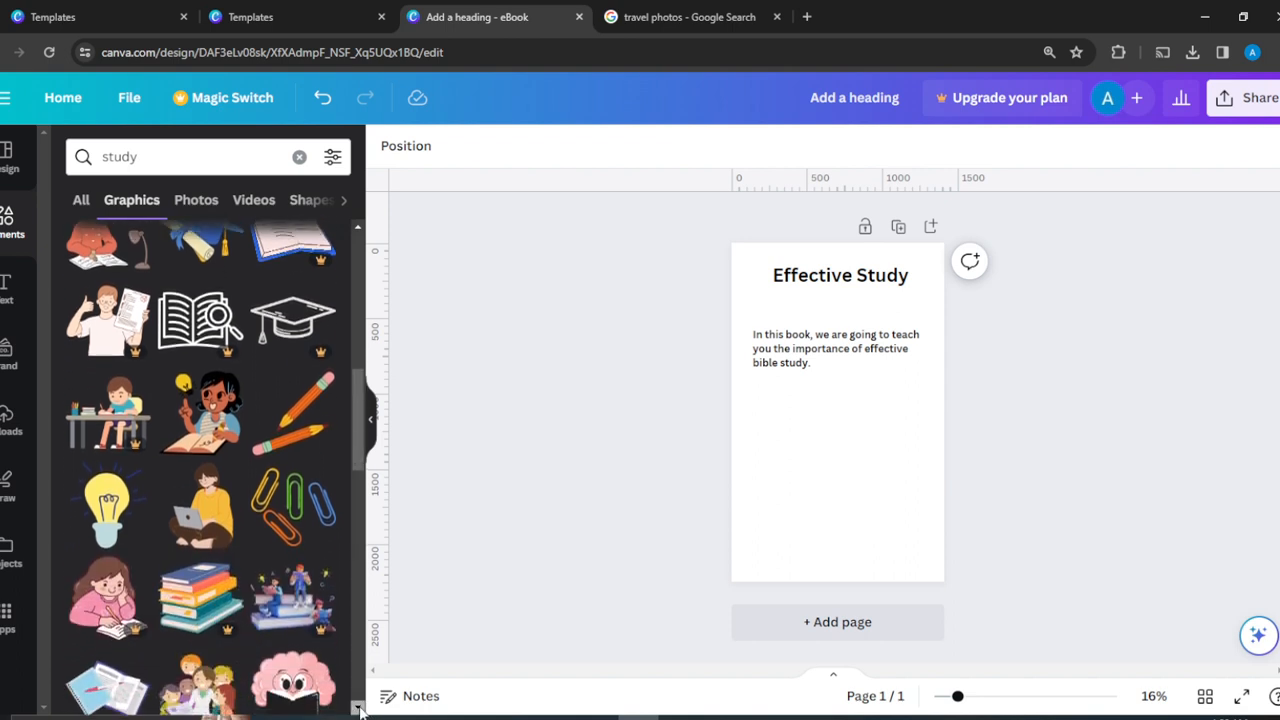
pyautogui.scroll(-2, 361, 710)
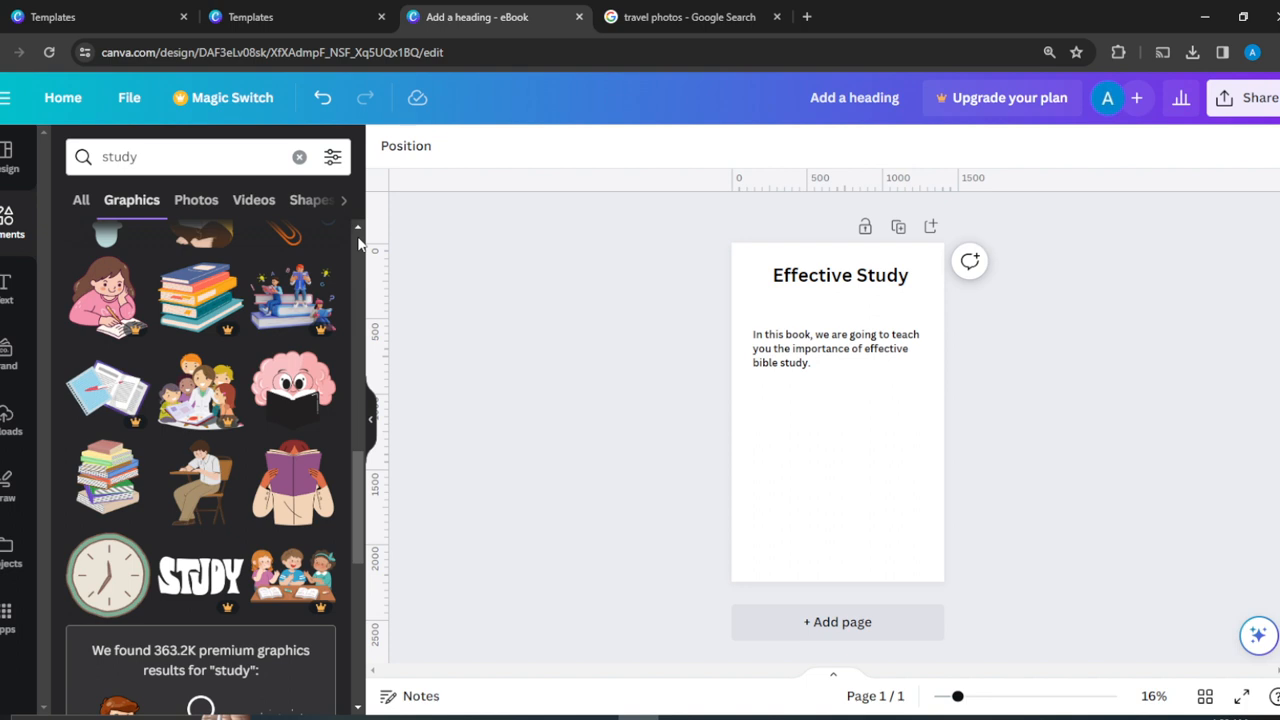
pyautogui.scroll(3, 358, 235)
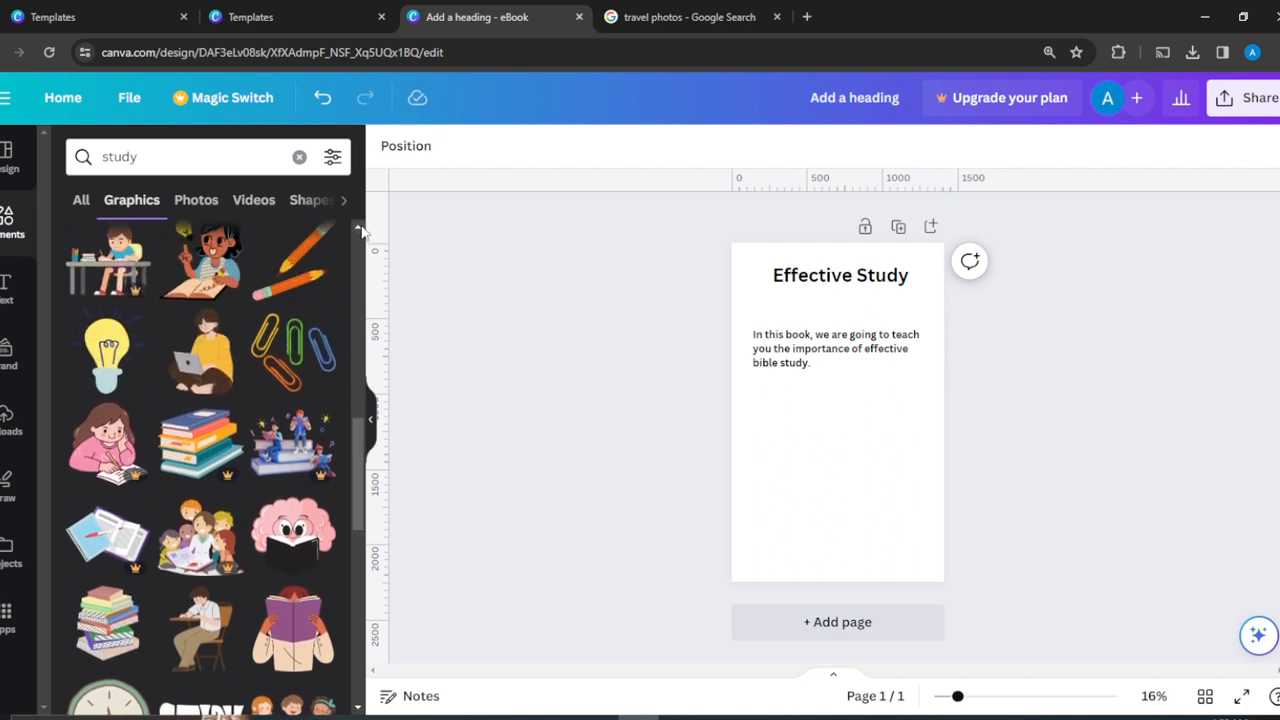
pyautogui.scroll(4, 362, 232)
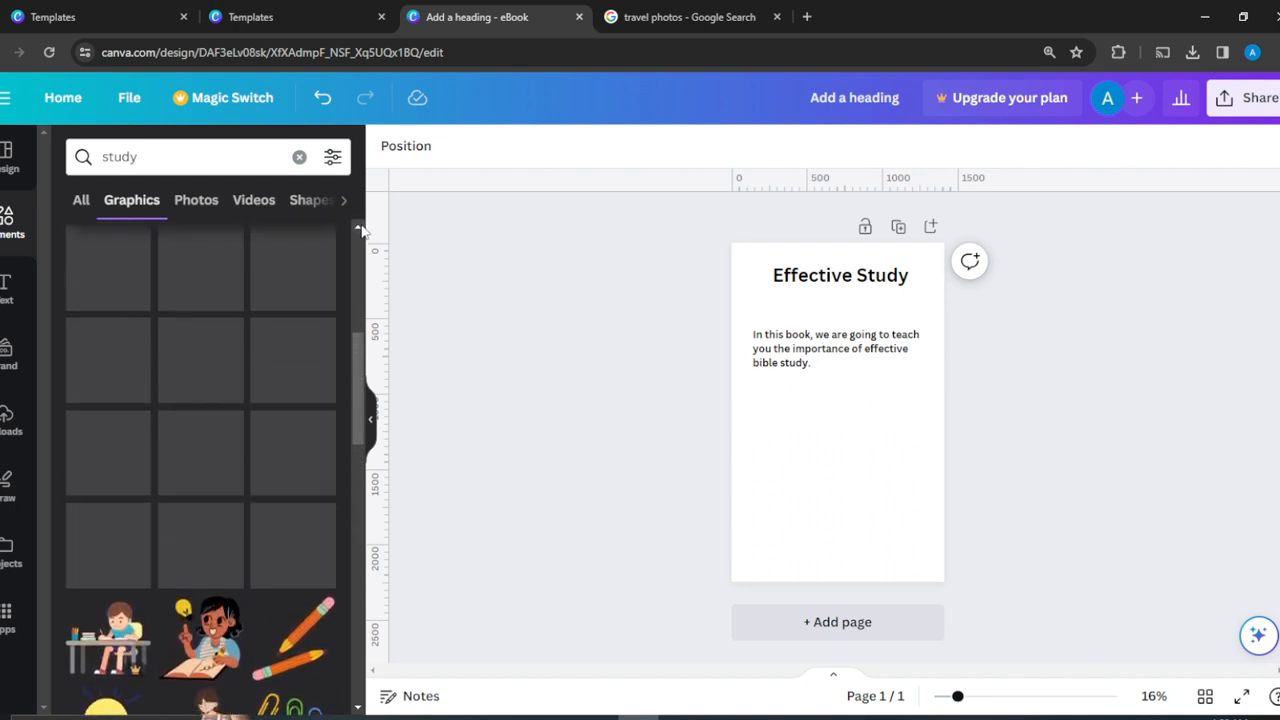
pyautogui.scroll(2, 362, 231)
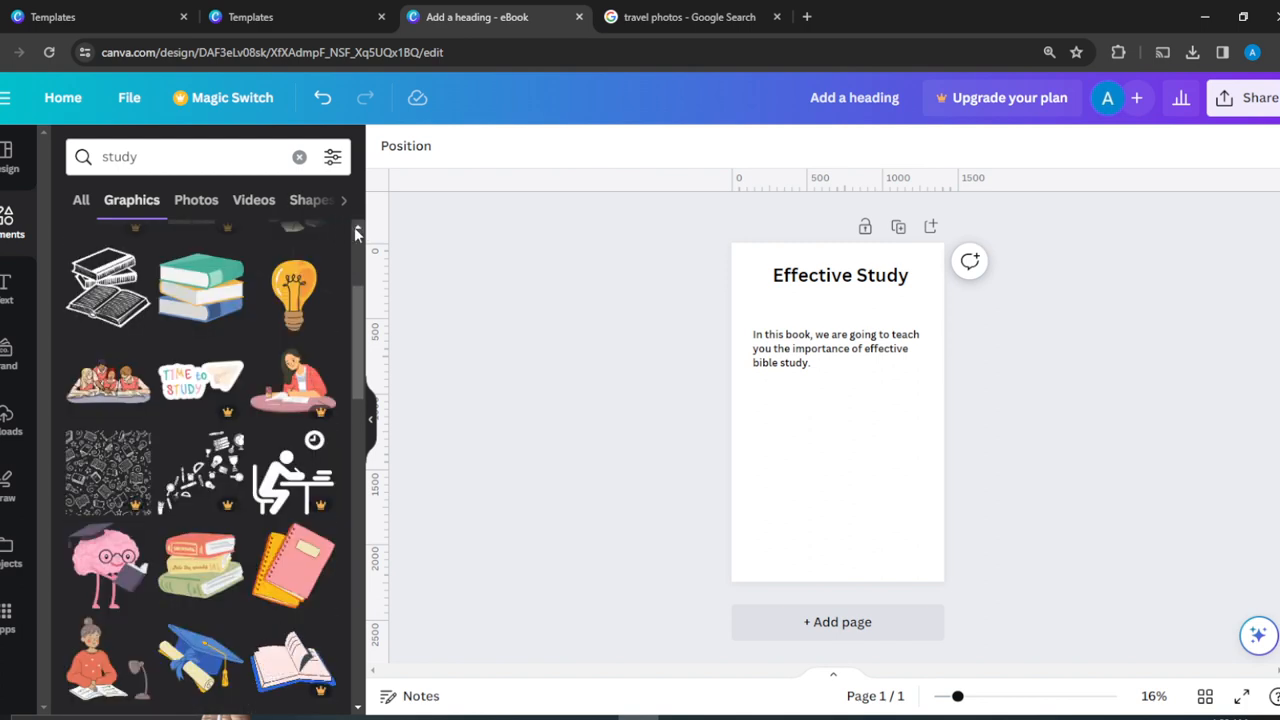
pyautogui.scroll(1, 358, 232)
pyautogui.click(82, 381)
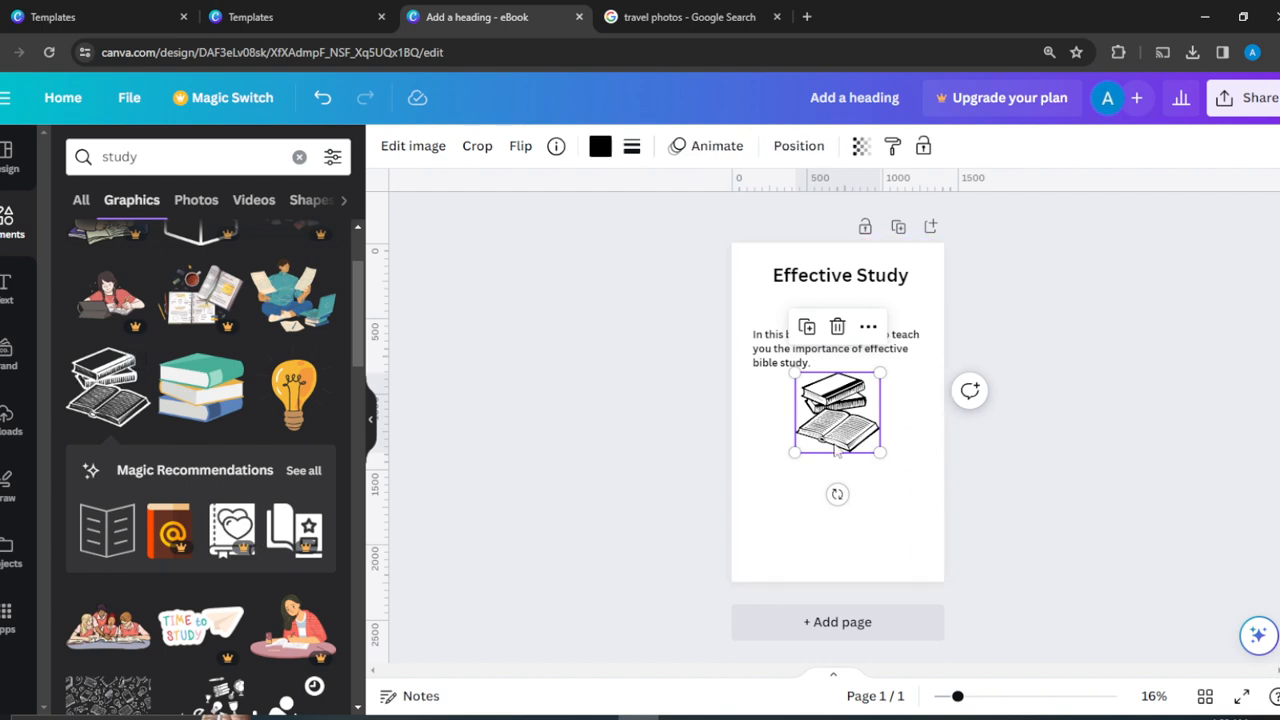
# Step: Try the recommended open-book line graphic over the stacked books, and remove both graphics from the page
pyautogui.click(90, 523)
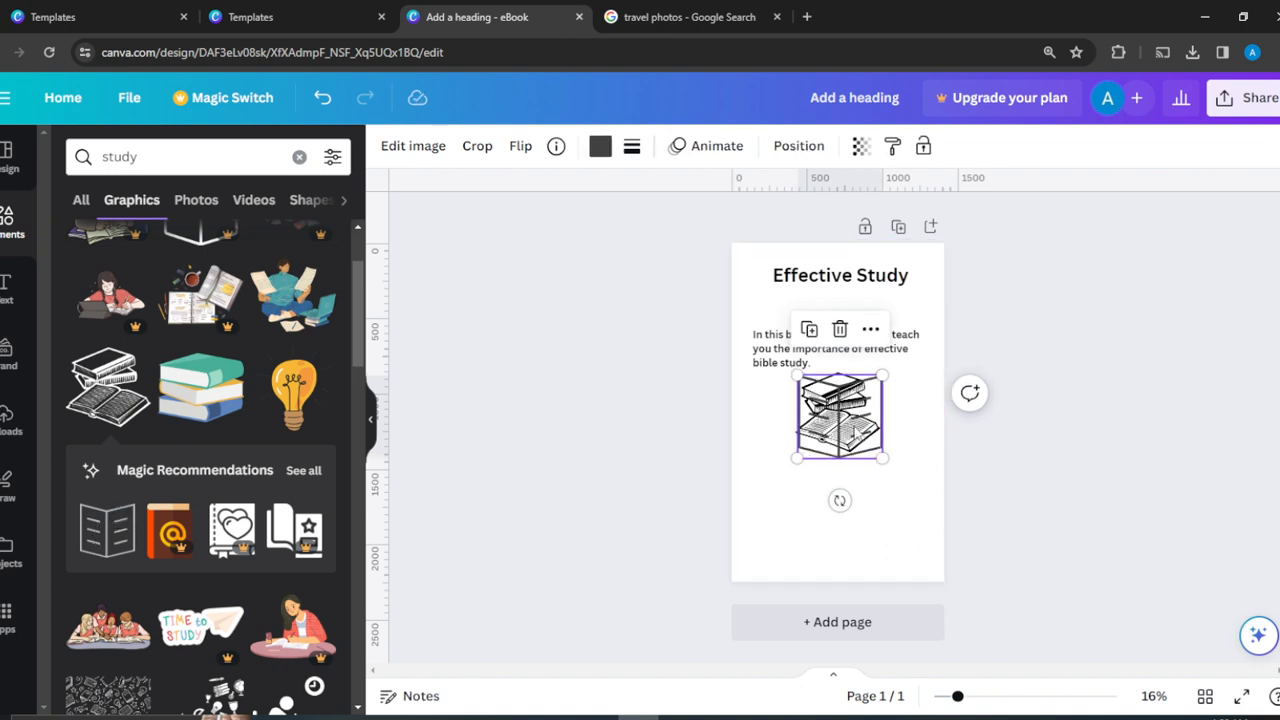
pyautogui.moveTo(855, 432)
pyautogui.mouseDown()
pyautogui.moveTo(1080, 377)
pyautogui.moveTo(1070, 382)
pyautogui.mouseUp()
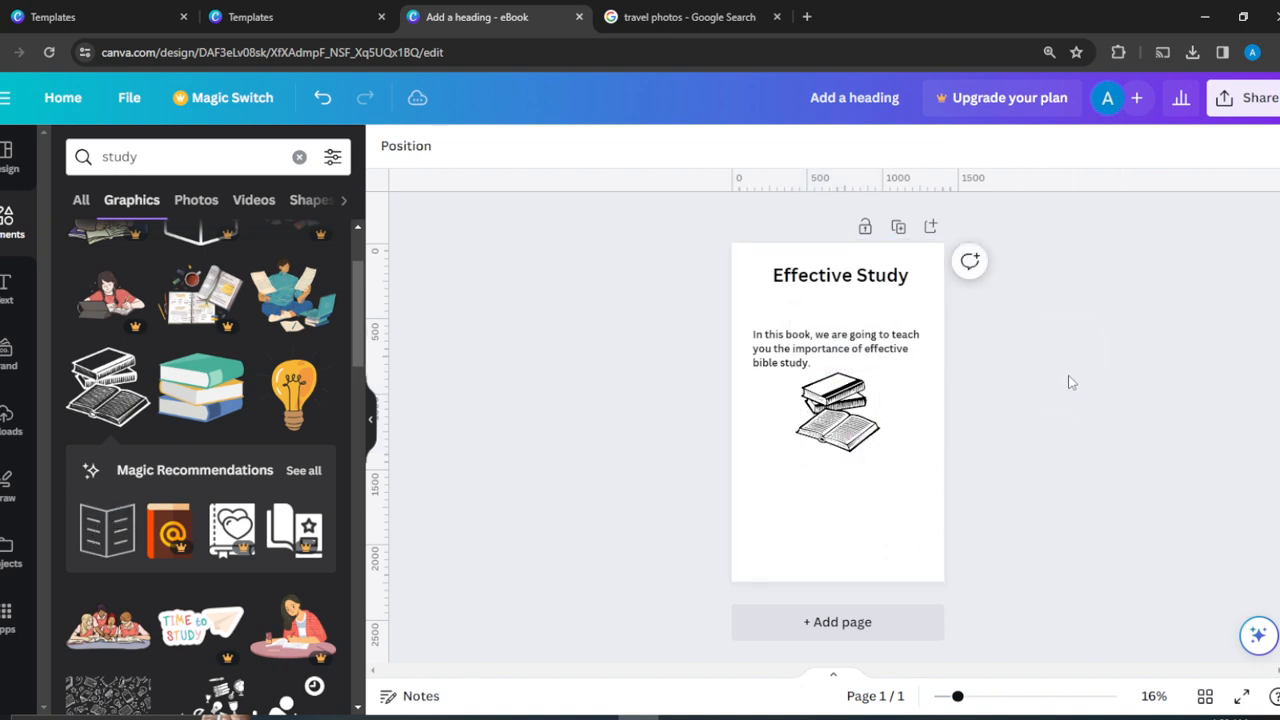
pyautogui.click(830, 450)
pyautogui.click(840, 325)
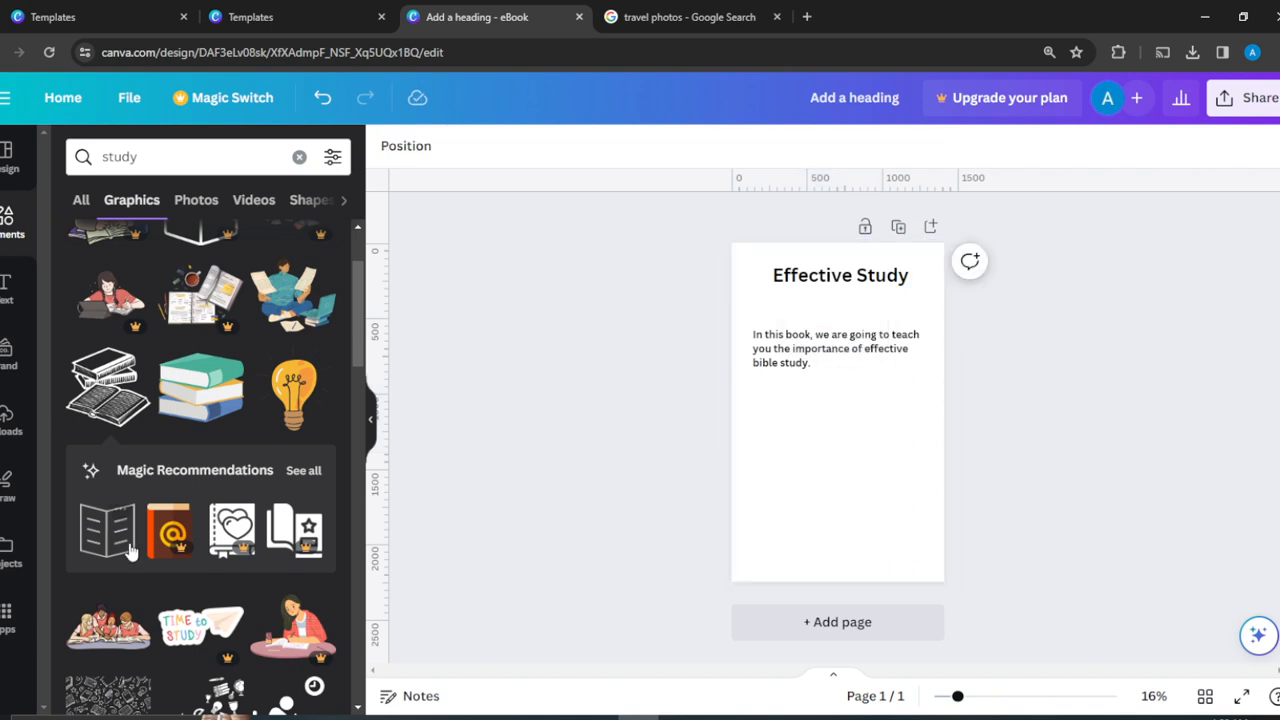
# Step: Add the recommended open-book line graphic, shrink it to a small icon, and place it between the heading and the paragraph
pyautogui.moveTo(115, 528)
pyautogui.moveTo(115, 528); pyautogui.dragTo(835, 415)
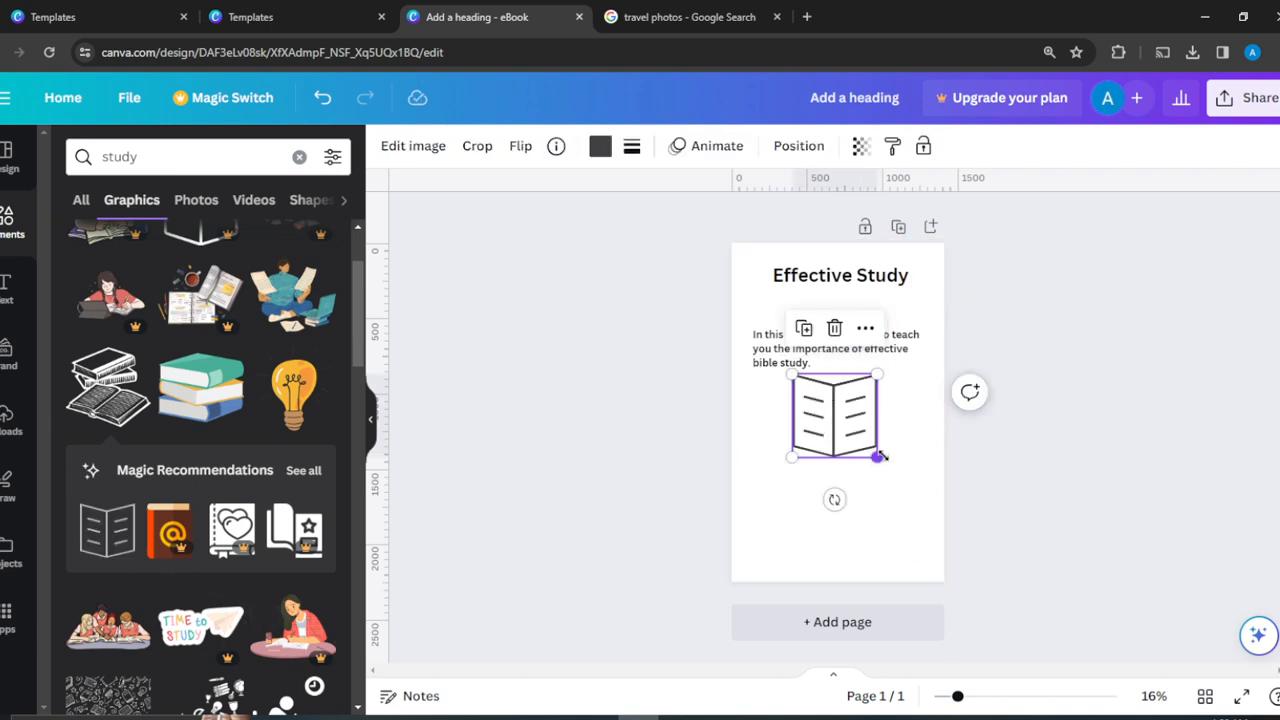
pyautogui.moveTo(876, 455); pyautogui.dragTo(834, 412)
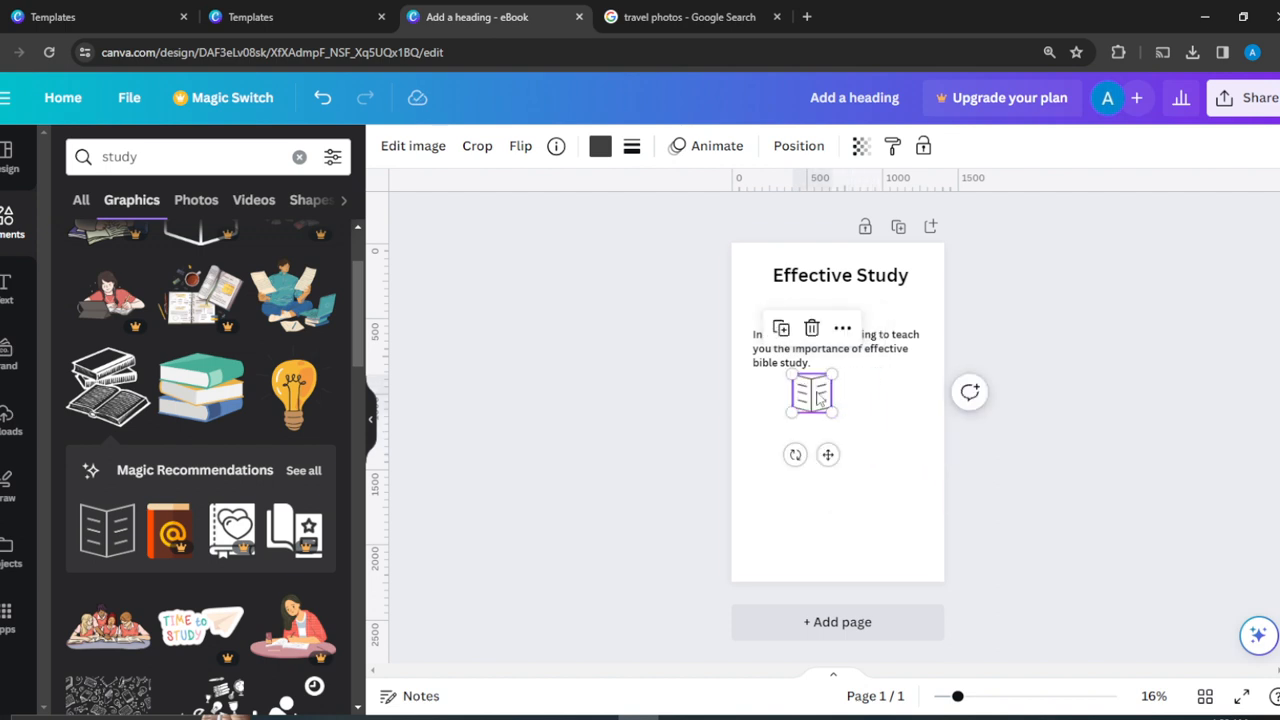
pyautogui.moveTo(817, 401); pyautogui.dragTo(830, 309)
pyautogui.click(1090, 350)
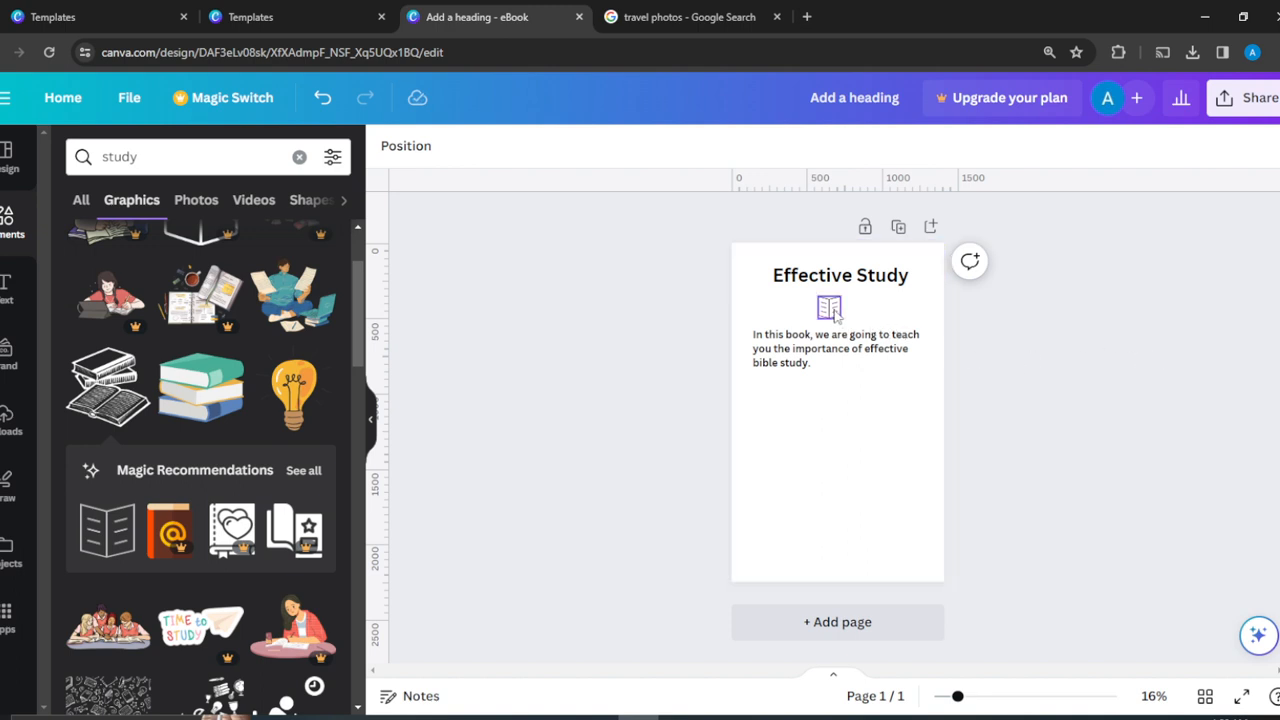
pyautogui.moveTo(830, 307); pyautogui.dragTo(830, 307)
pyautogui.click(1120, 341)
# Step: Search the elements library for "border" and look through all result types and the photos
pyautogui.click(178, 156)
pyautogui.press('BackSpace')
pyautogui.press('BackSpace')
pyautogui.press('BackSpace')
pyautogui.press('BackSpace')
pyautogui.press('BackSpace')
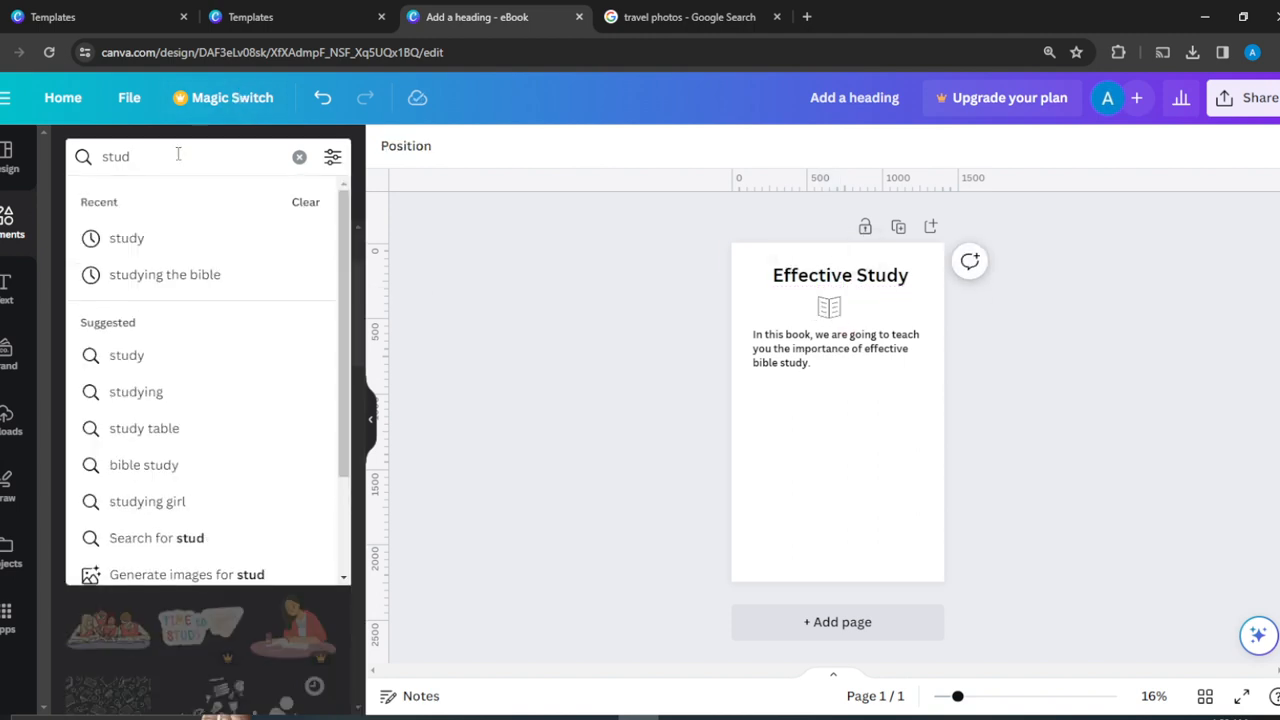
pyautogui.write('border')
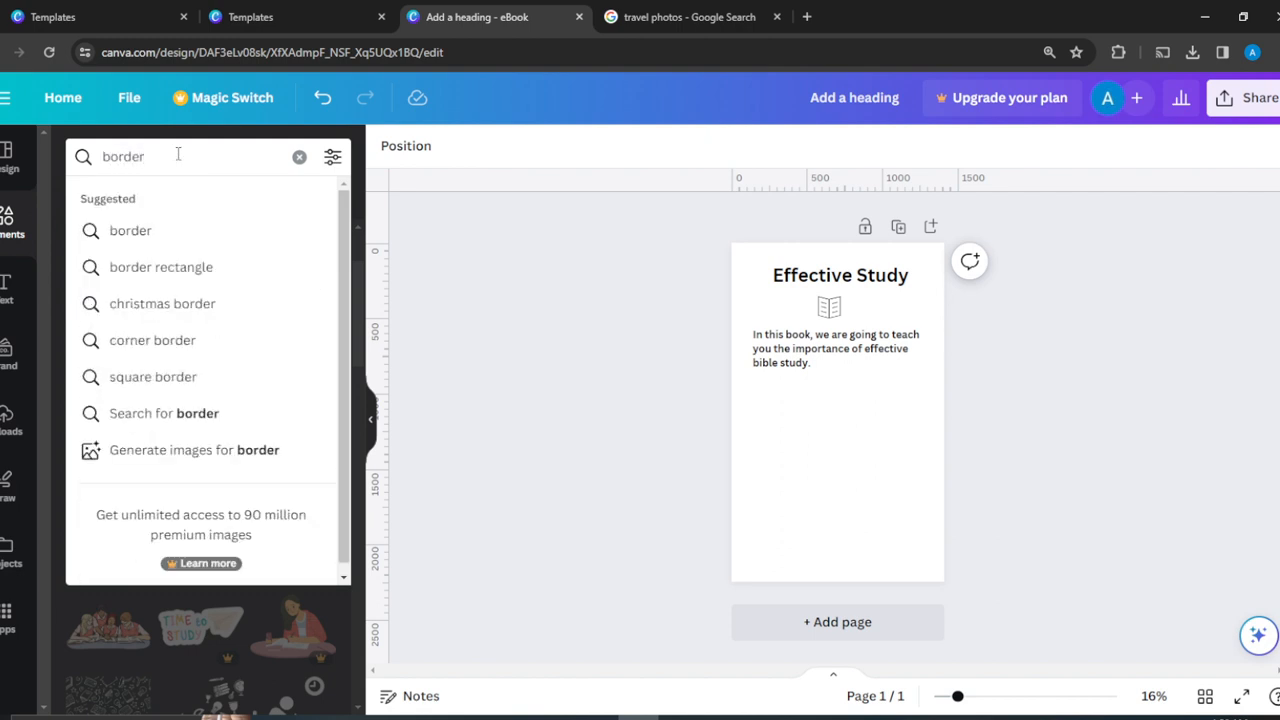
pyautogui.press('Return')
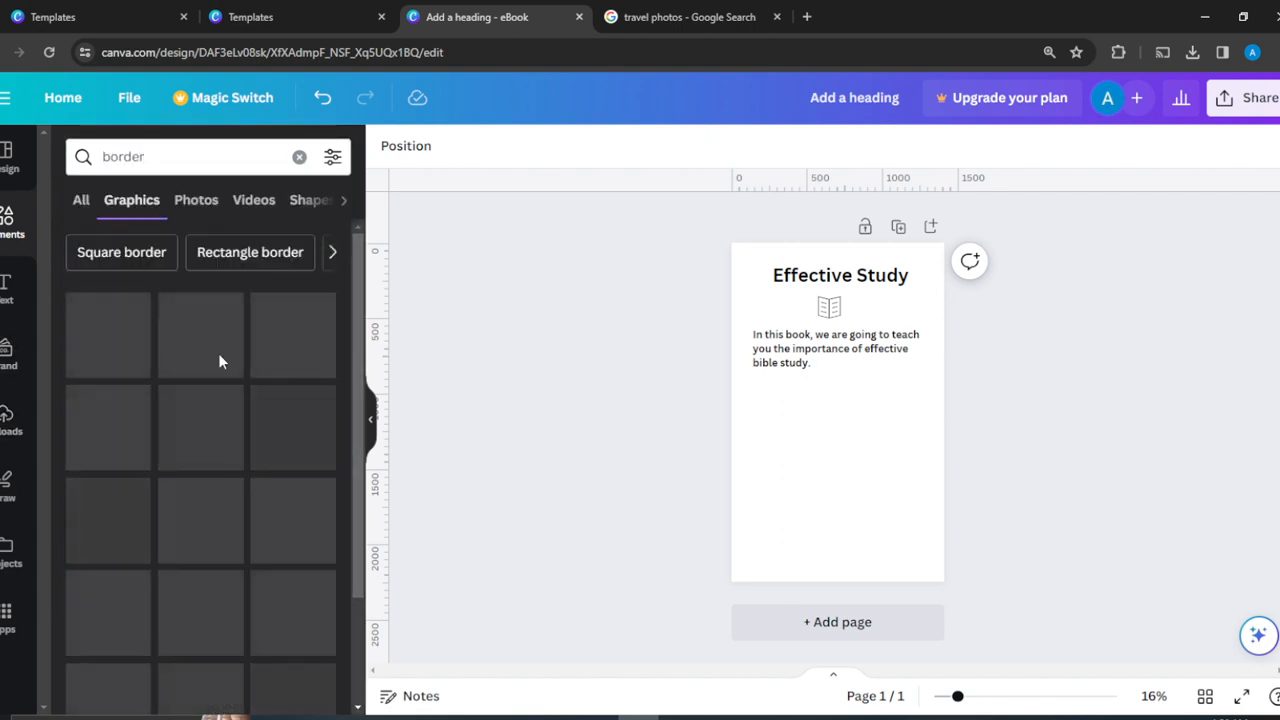
pyautogui.click(82, 204)
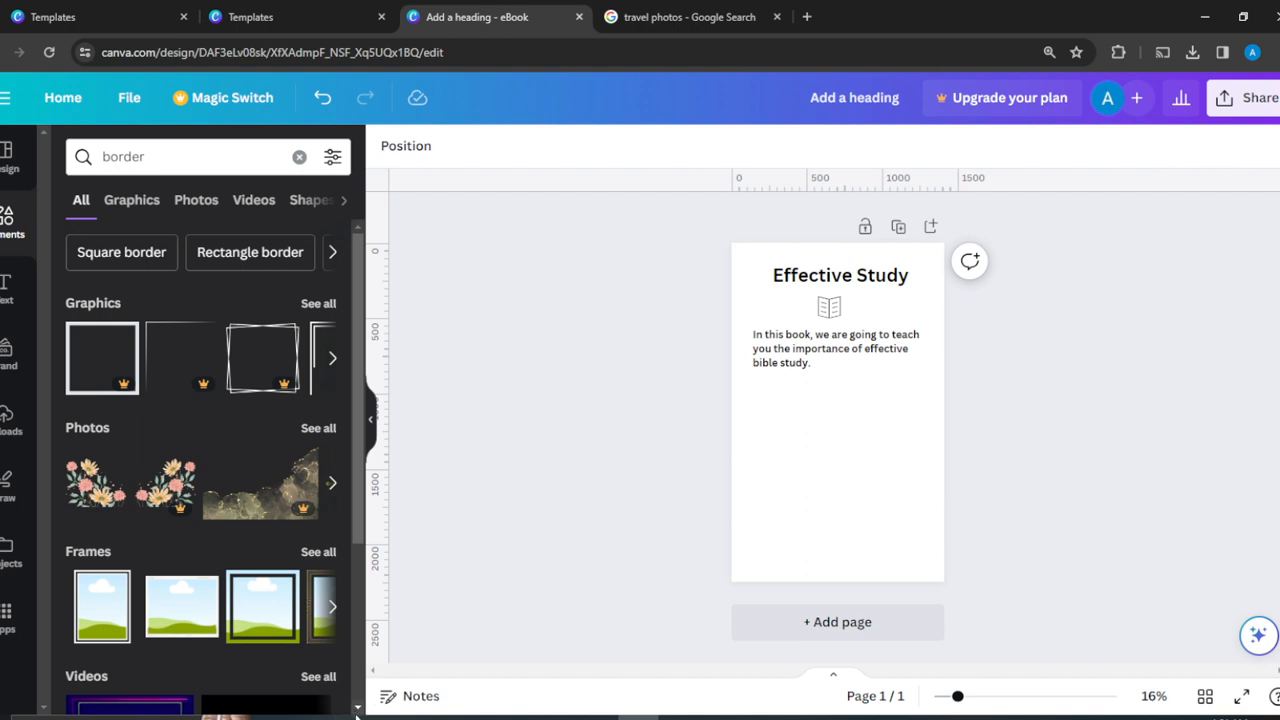
pyautogui.scroll(-5, 357, 708)
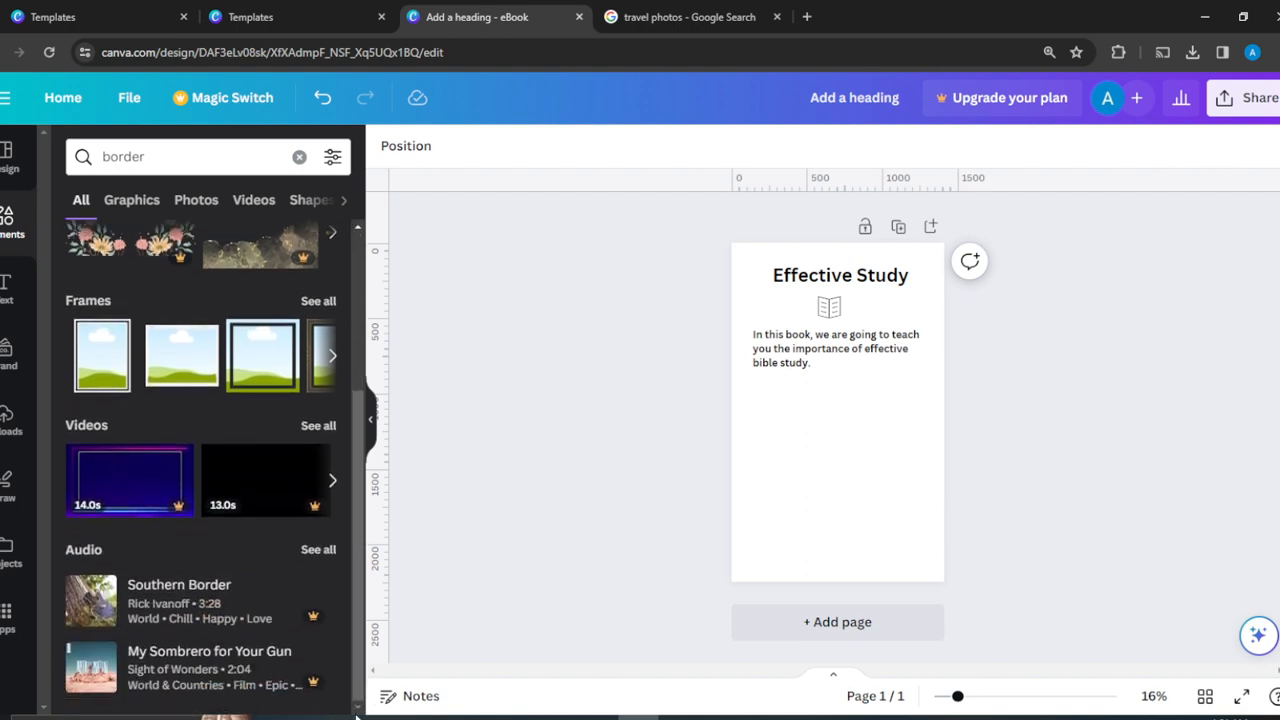
pyautogui.click(197, 200)
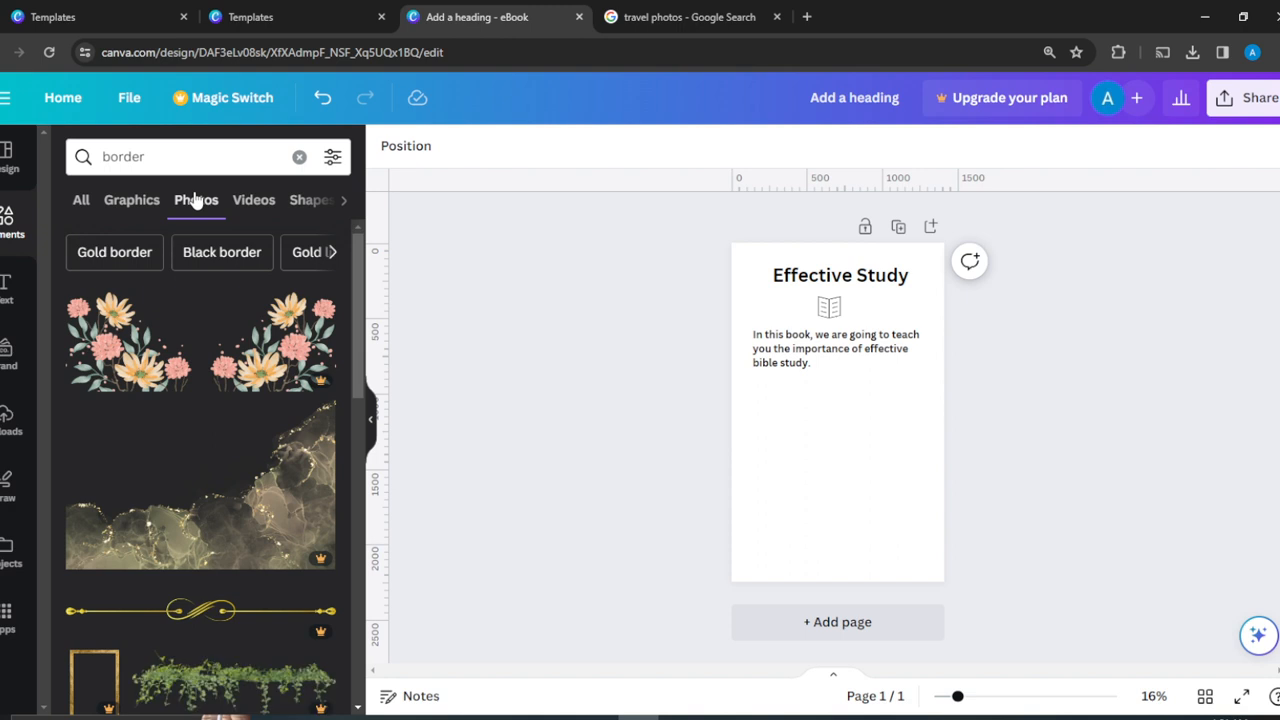
# Step: Search the elements library for "book border" and look through the photo results
pyautogui.click(176, 147)
pyautogui.press('BackSpace')
pyautogui.press('BackSpace')
pyautogui.press('BackSpace')
pyautogui.press('BackSpace')
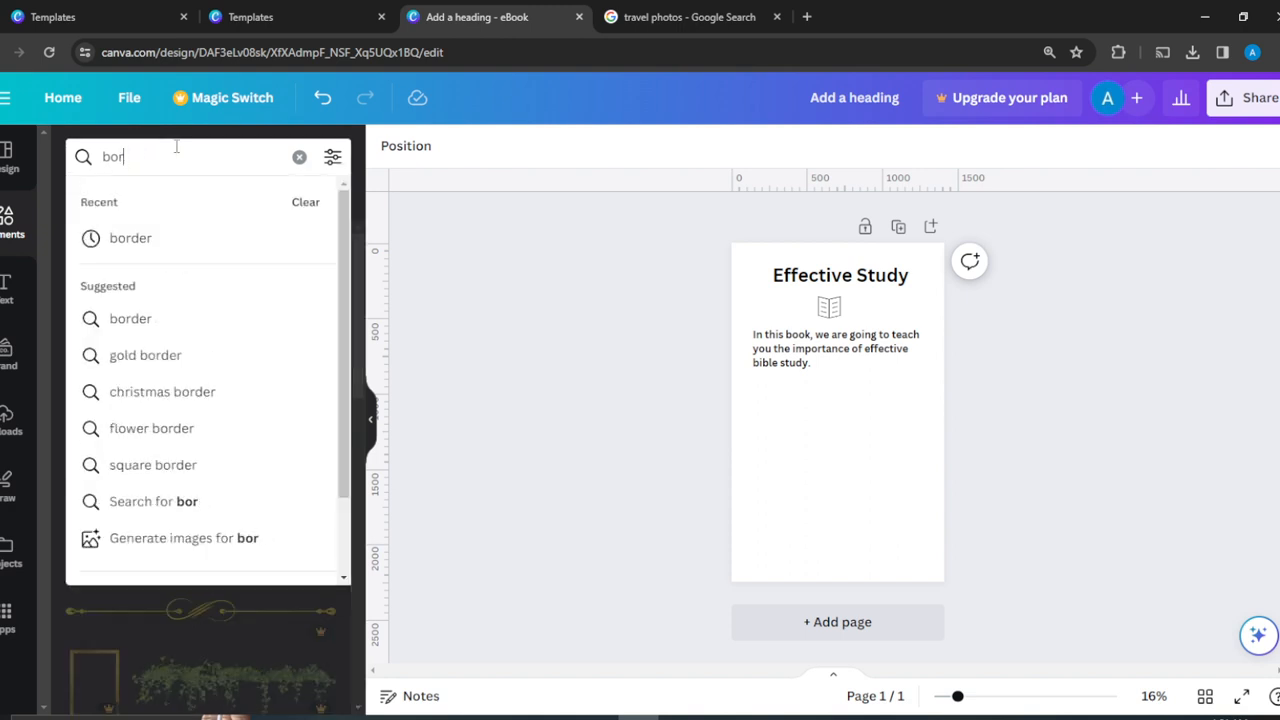
pyautogui.write('ok border')
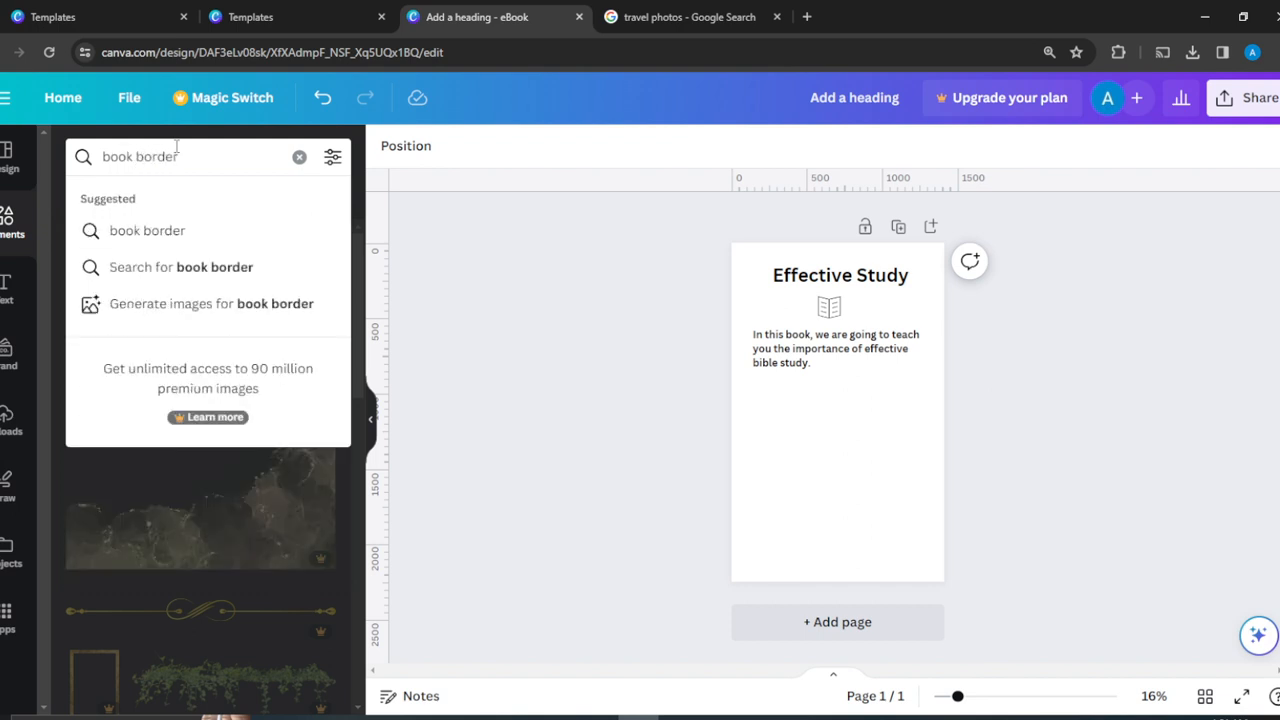
pyautogui.press('Return')
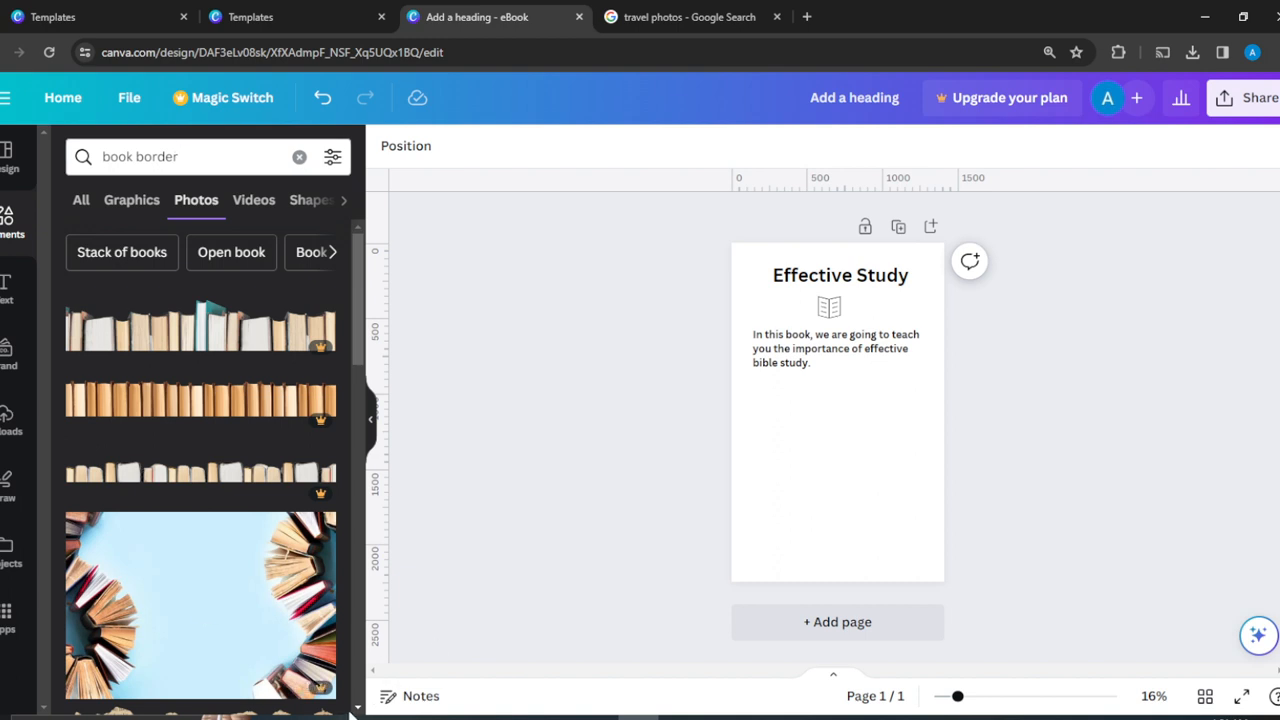
pyautogui.scroll(-4, 356, 705)
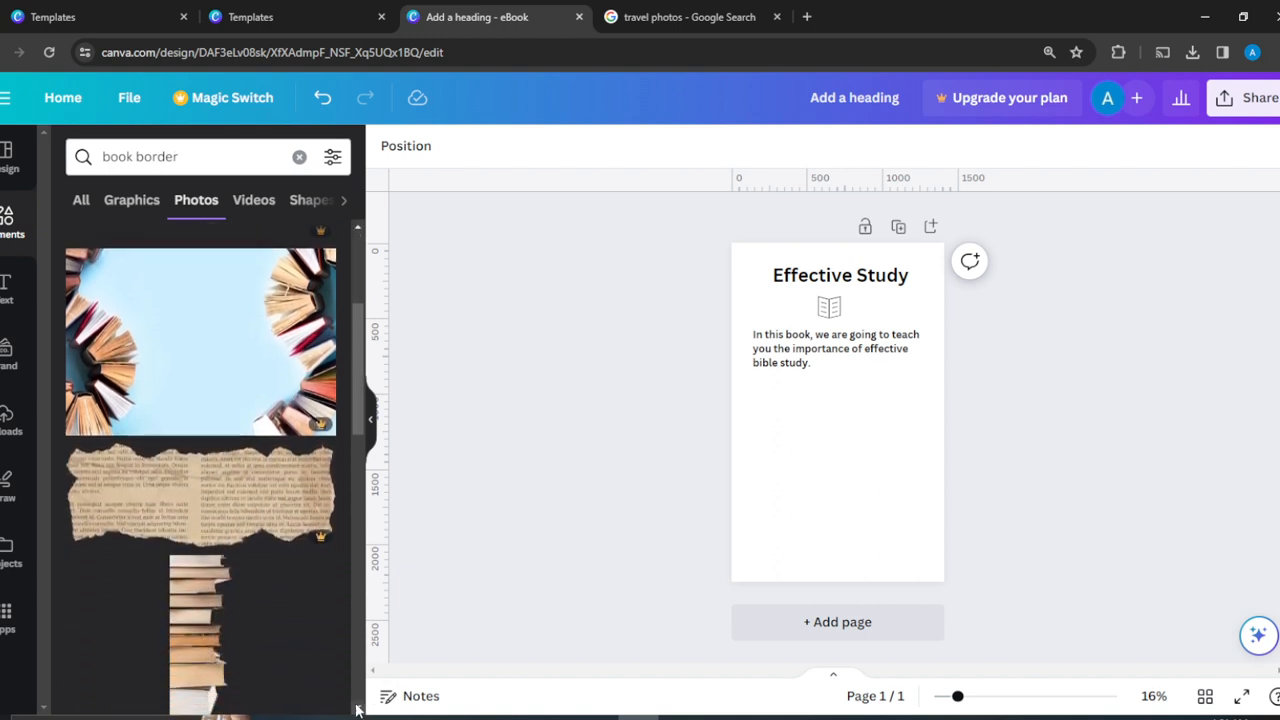
pyautogui.scroll(-4, 356, 705)
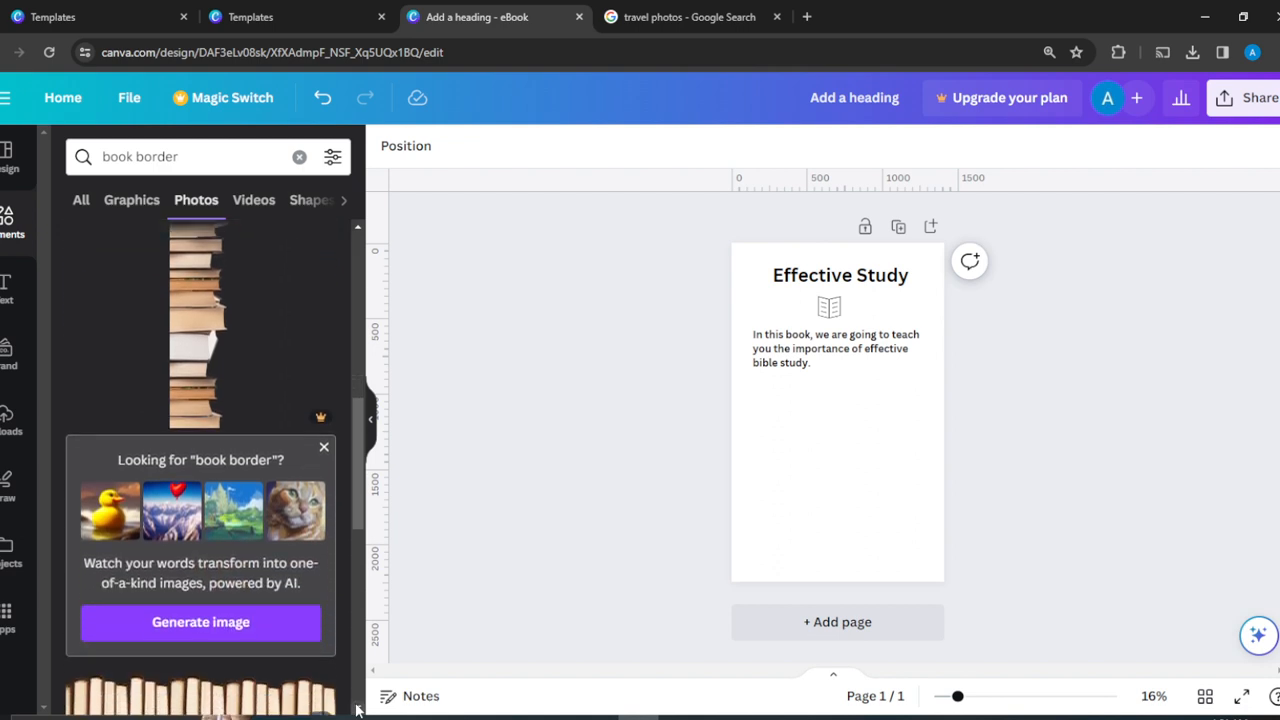
# Step: Look through the "book border" results across all types, including shapes and photos
pyautogui.click(82, 205)
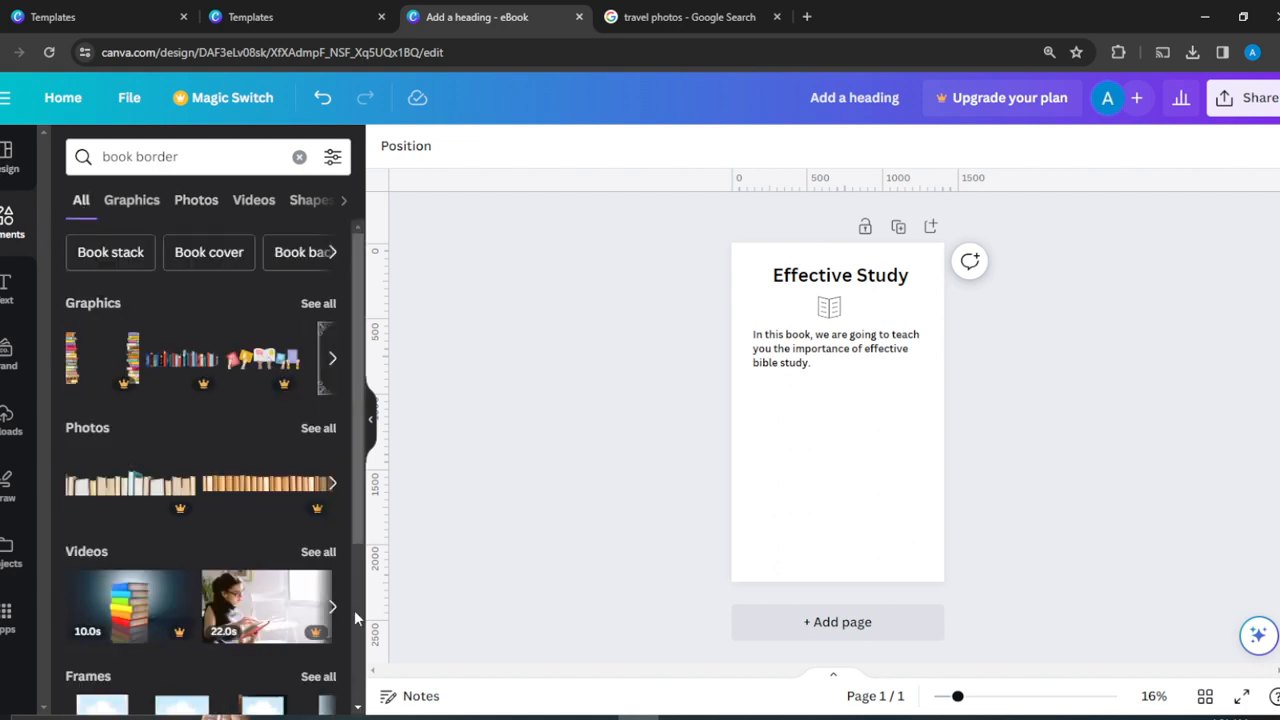
pyautogui.scroll(-2, 357, 707)
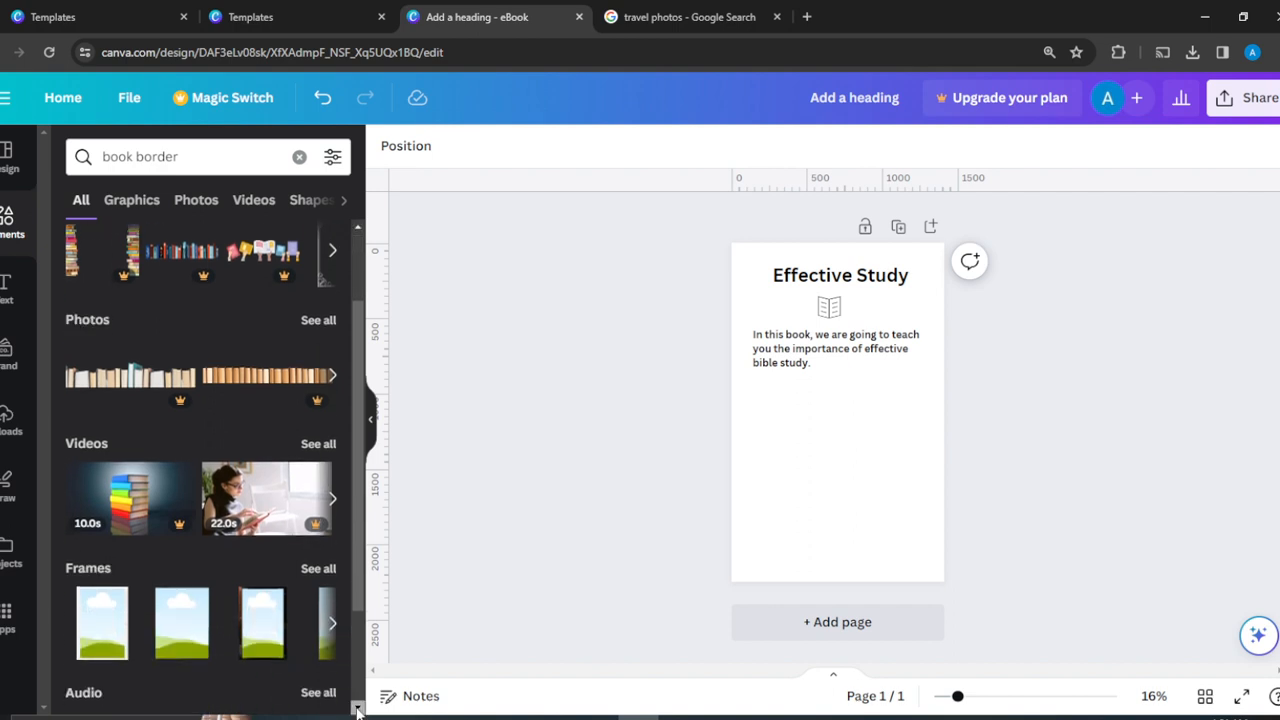
pyautogui.scroll(-3, 357, 707)
pyautogui.scroll(-1, 357, 710)
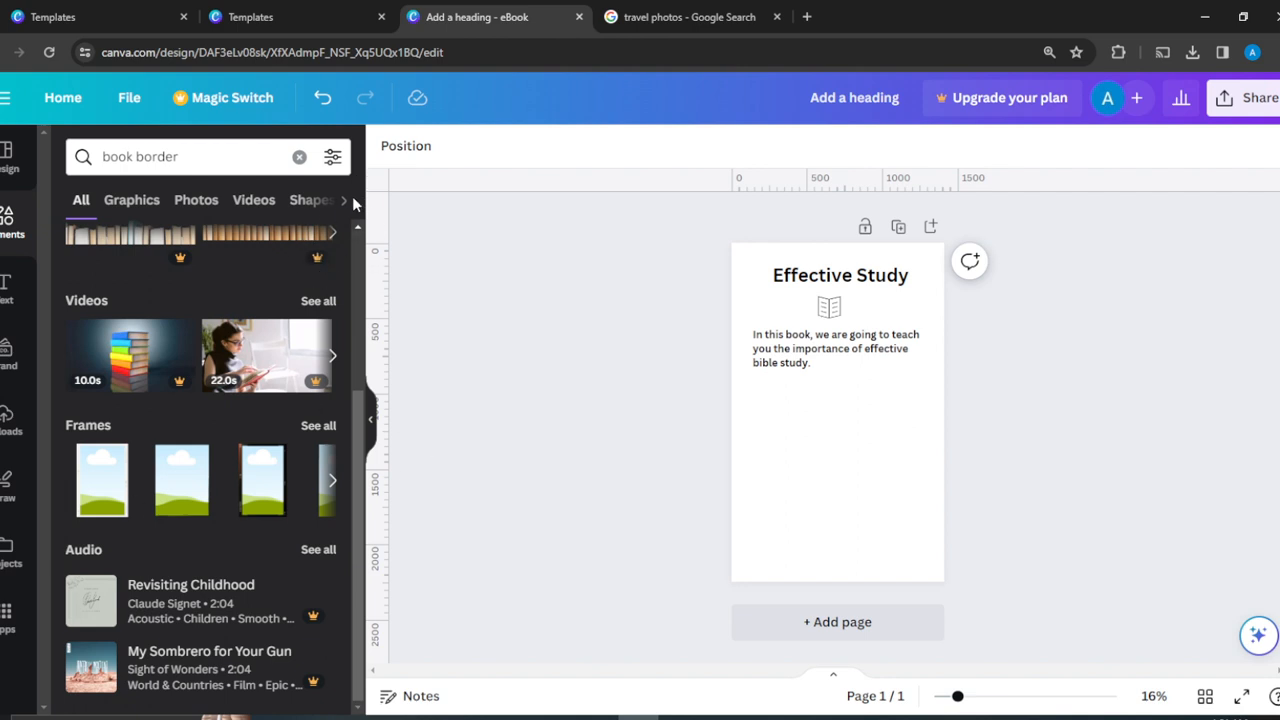
pyautogui.click(318, 196)
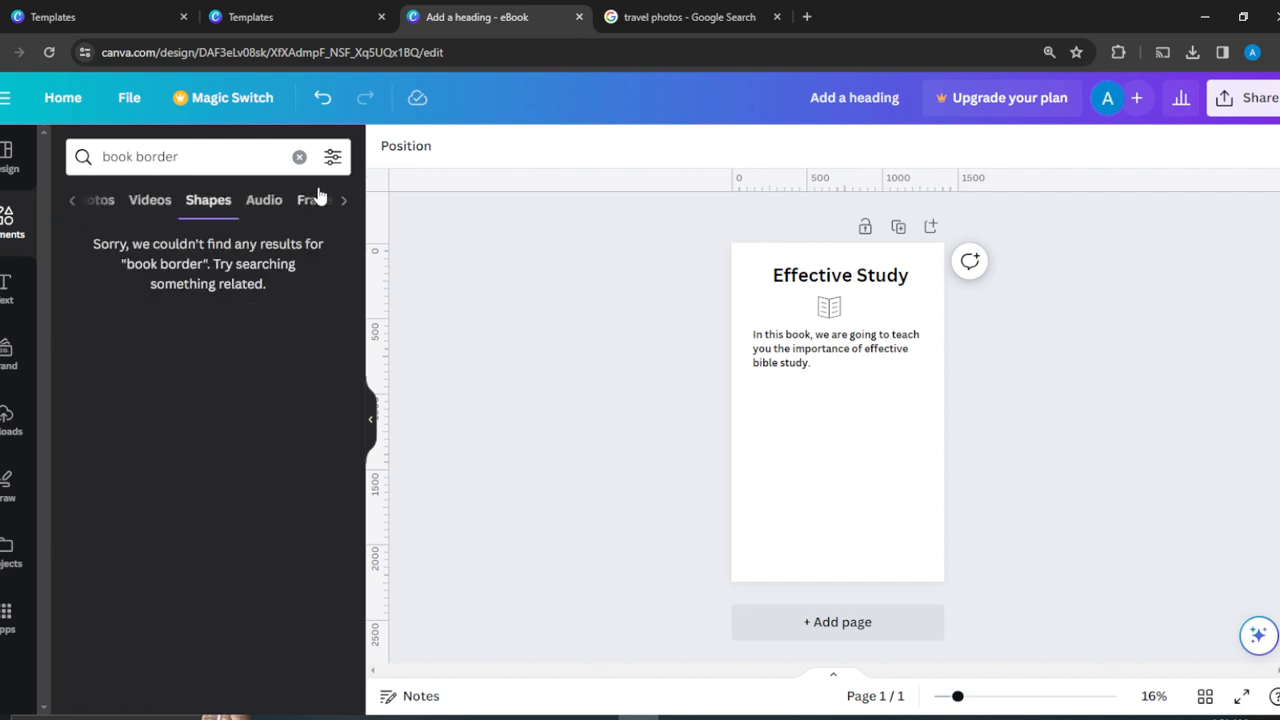
pyautogui.click(108, 203)
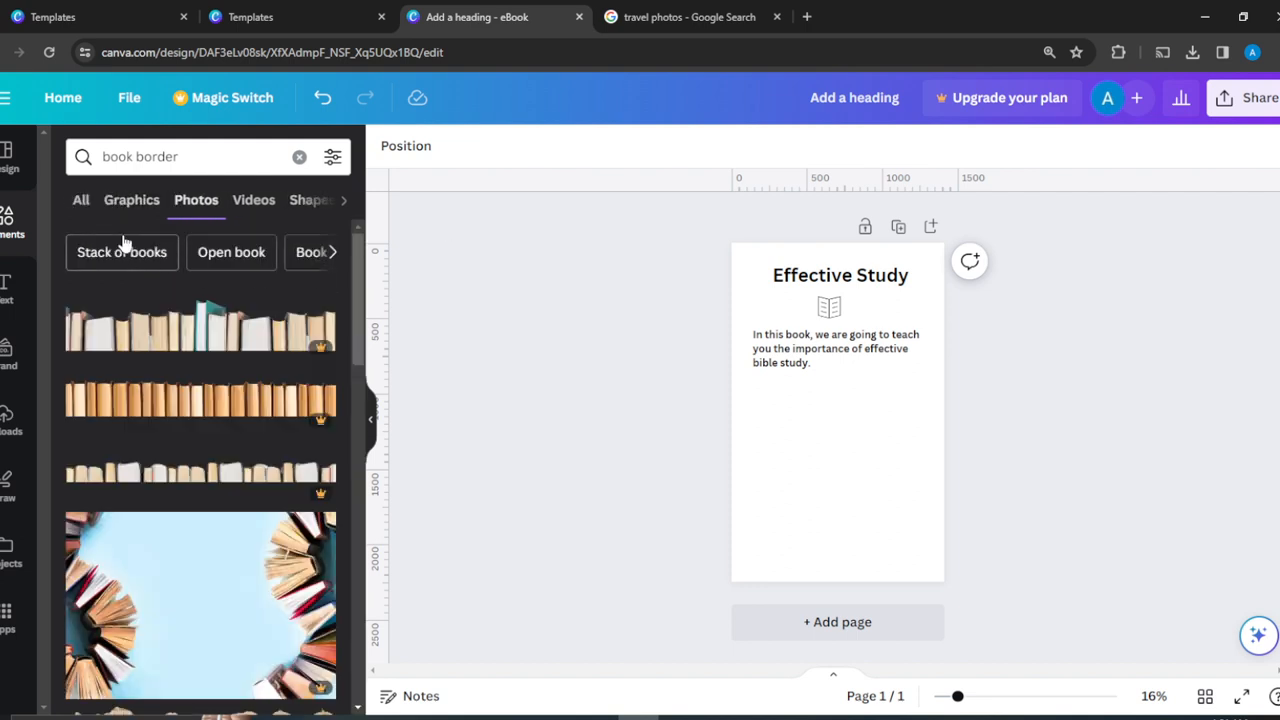
pyautogui.click(84, 203)
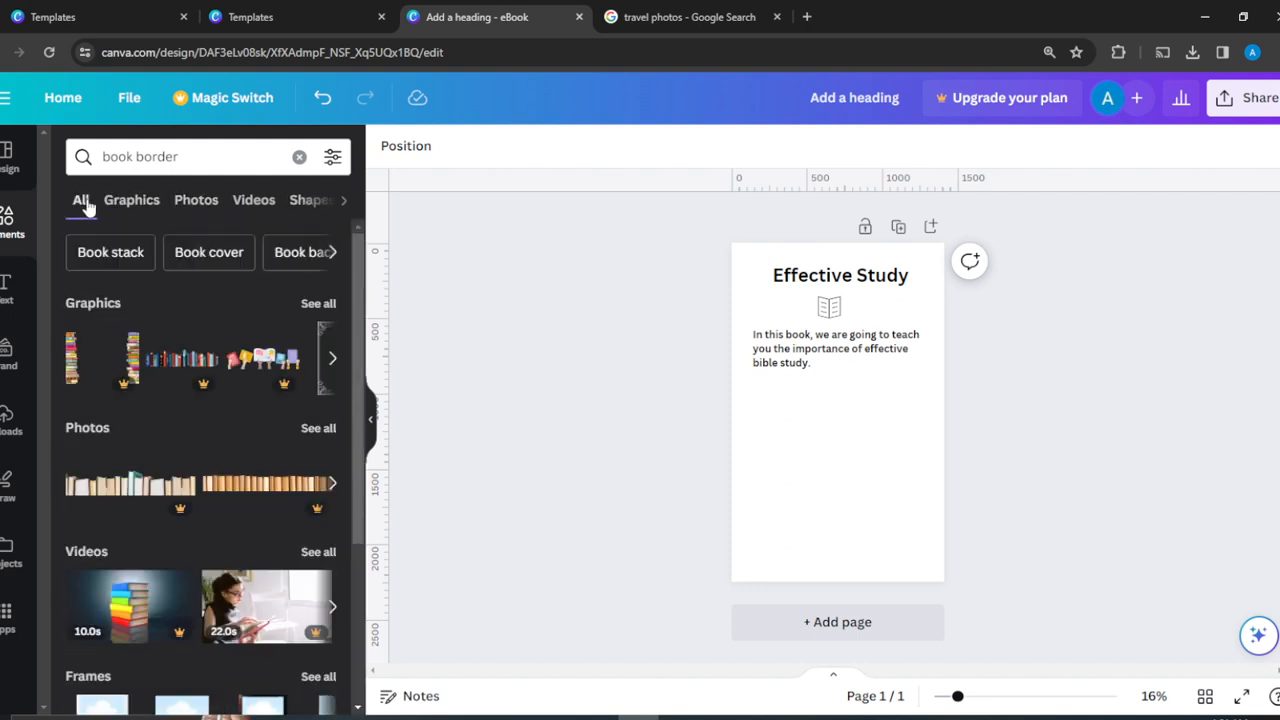
# Step: Replace the elements search term with "book" and run the search
pyautogui.click(193, 160)
pyautogui.press('BackSpace')
pyautogui.press('BackSpace')
pyautogui.press('BackSpace')
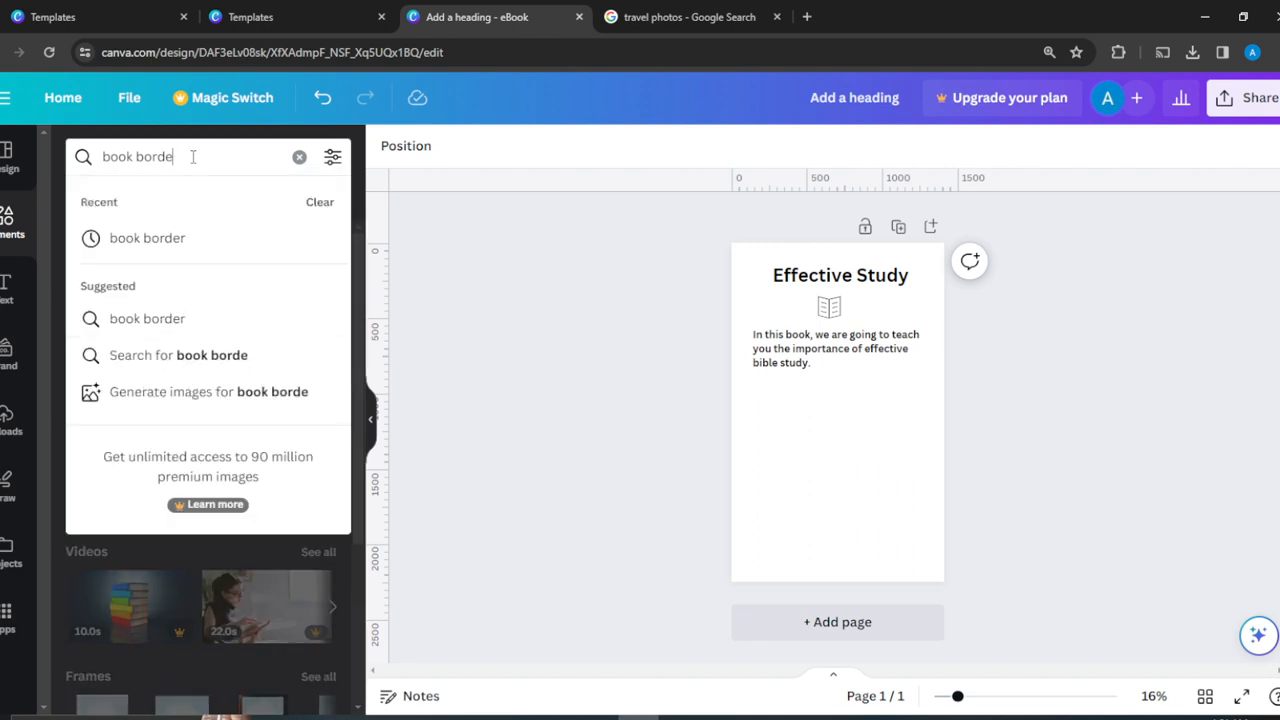
pyautogui.press('BackSpace')
pyautogui.press('BackSpace')
pyautogui.press('BackSpace')
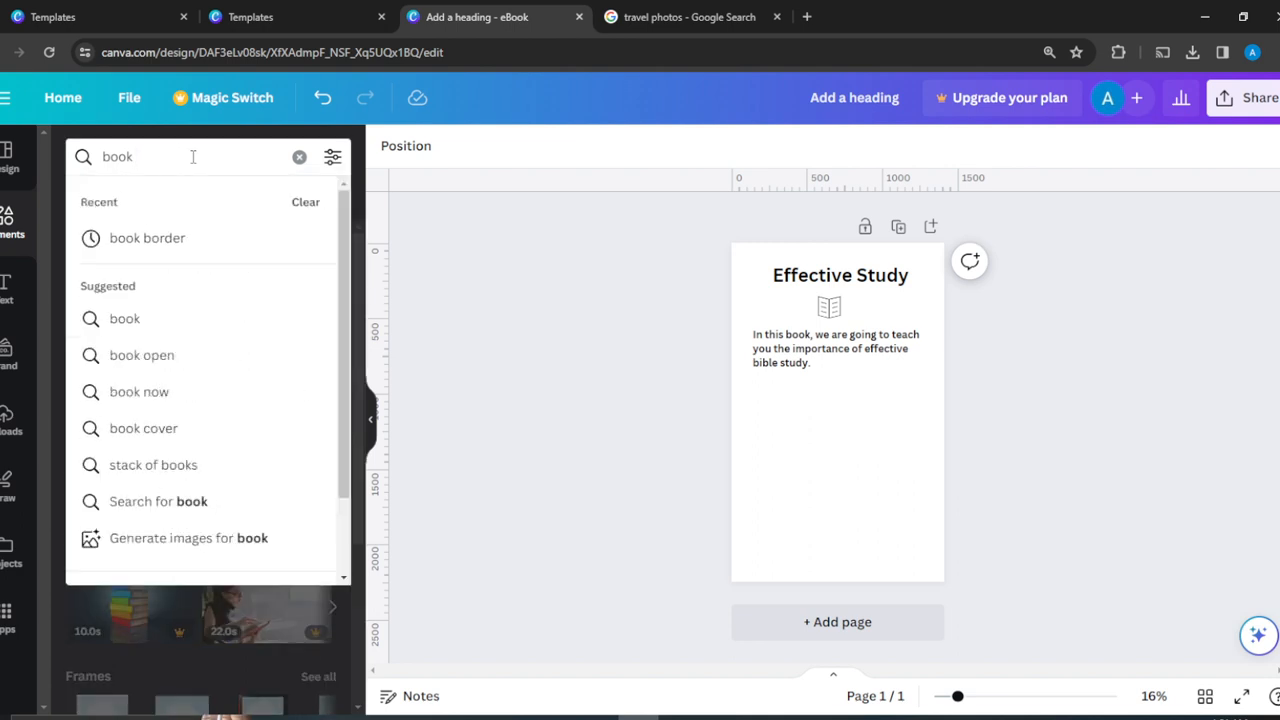
pyautogui.press('BackSpace')
pyautogui.press('BackSpace')
pyautogui.press('BackSpace')
pyautogui.press('BackSpace')
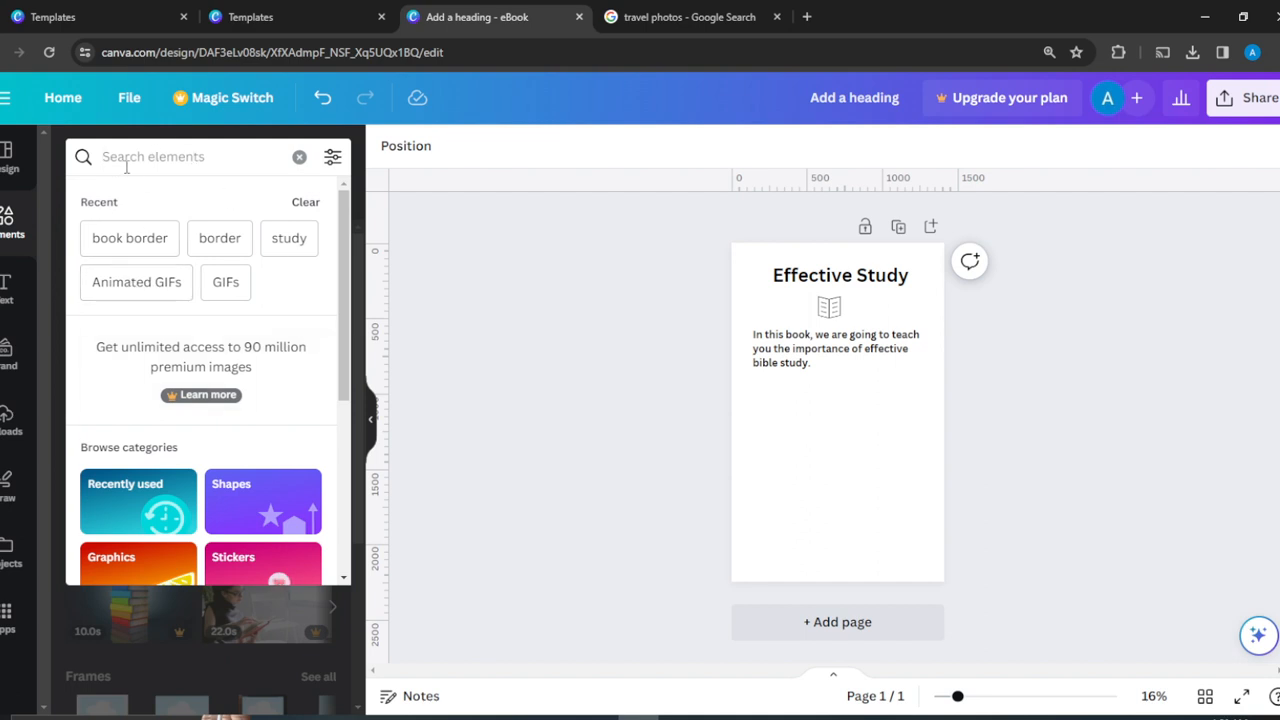
pyautogui.write('book')
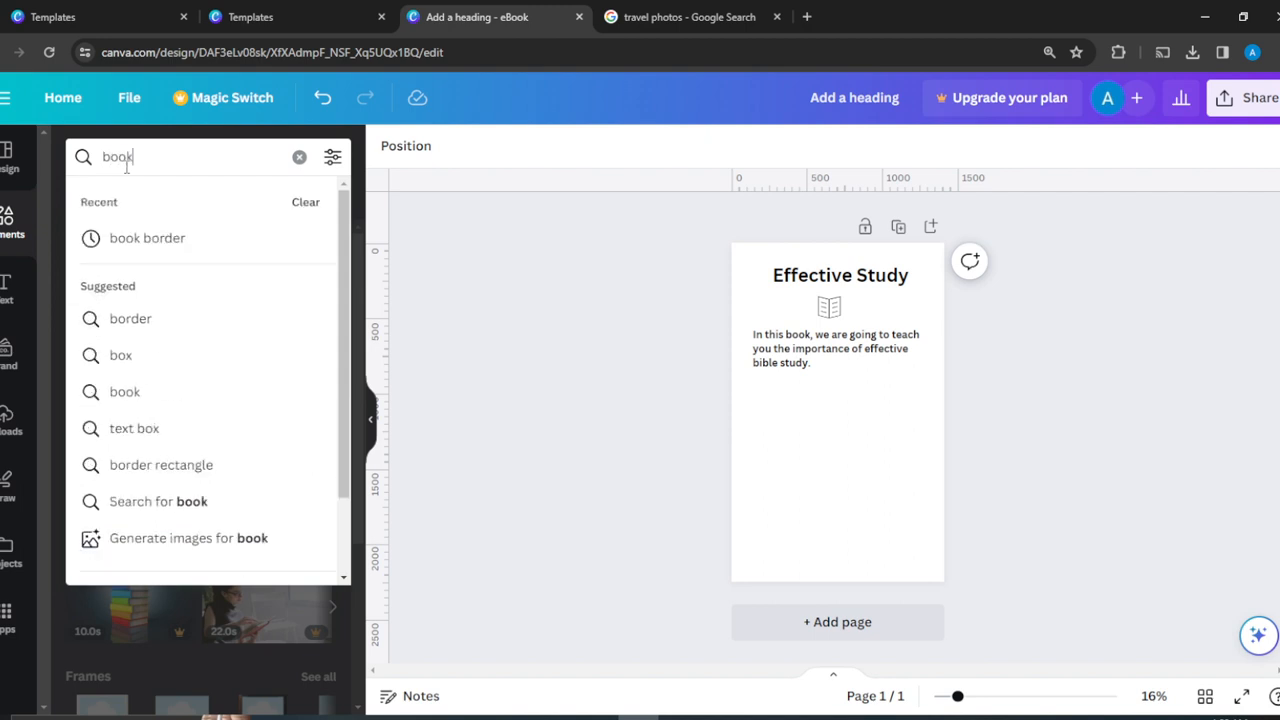
pyautogui.press('Return')
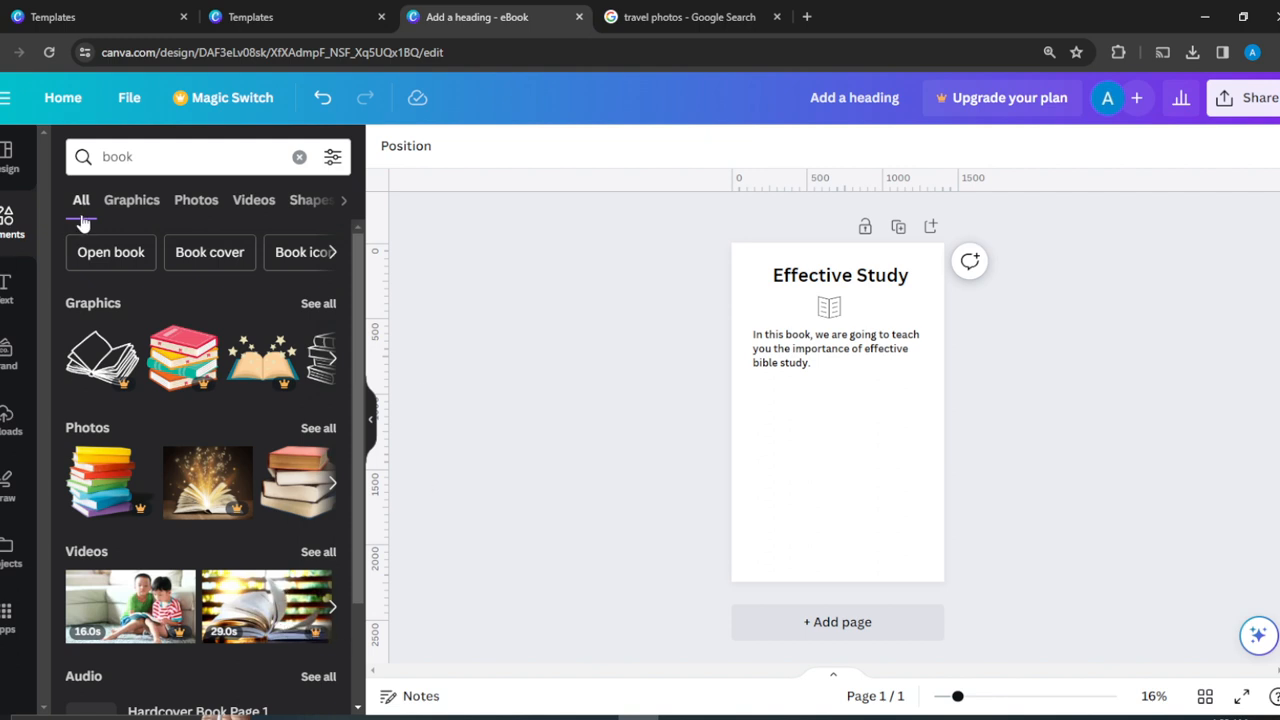
# Step: Examine the photo and shape results for "book"
pyautogui.click(204, 200)
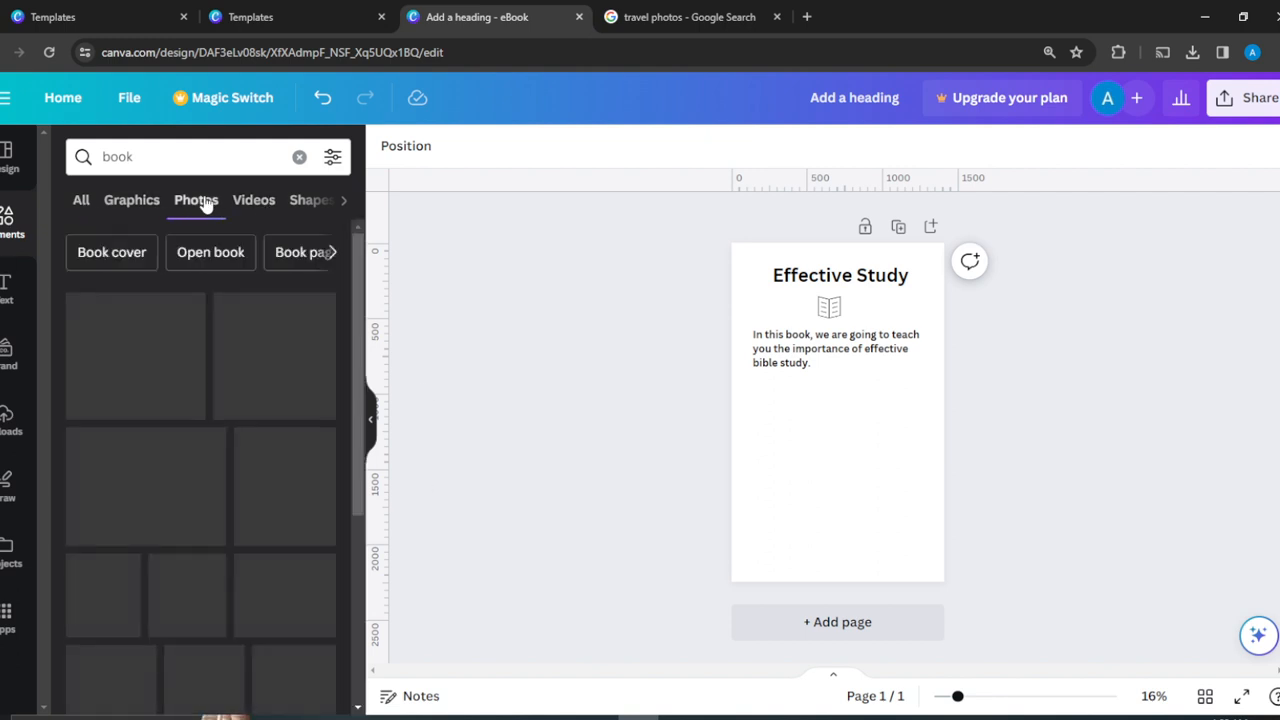
pyautogui.click(362, 706)
pyautogui.click(362, 707)
pyautogui.click(362, 707)
pyautogui.click(362, 707)
pyautogui.click(362, 707)
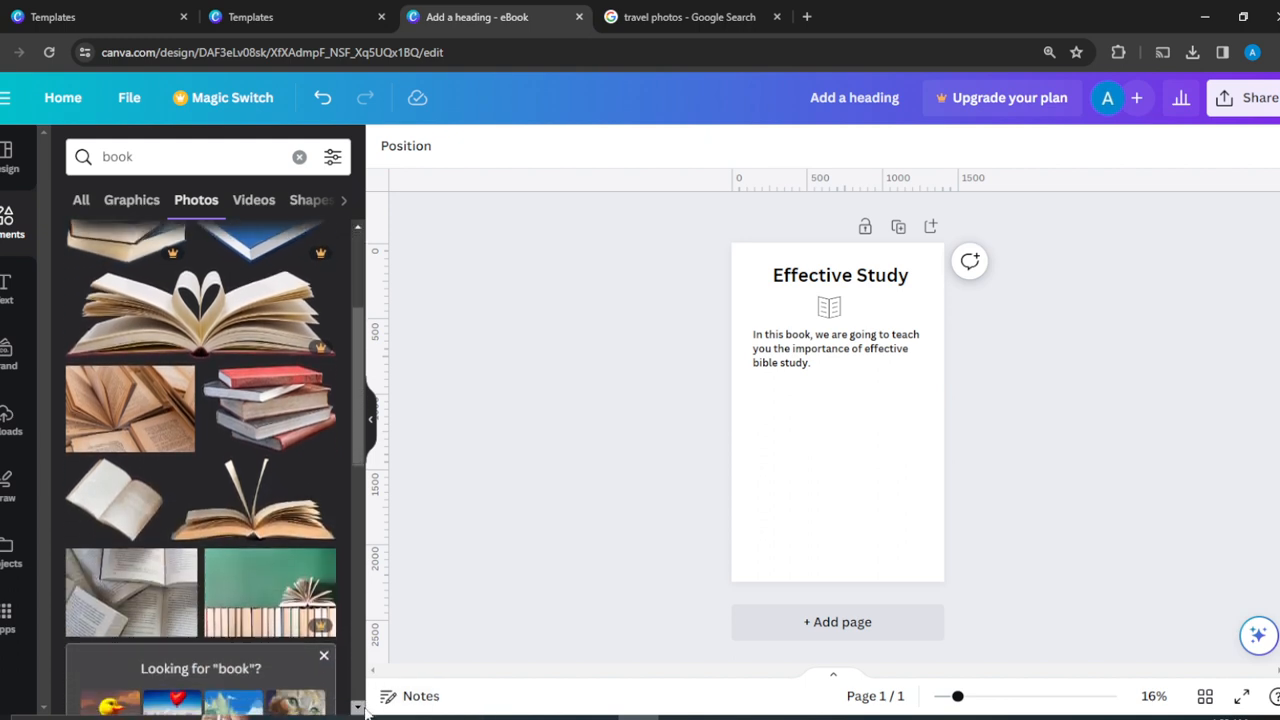
pyautogui.click(362, 707)
pyautogui.click(362, 707)
pyautogui.click(362, 707)
pyautogui.click(362, 707)
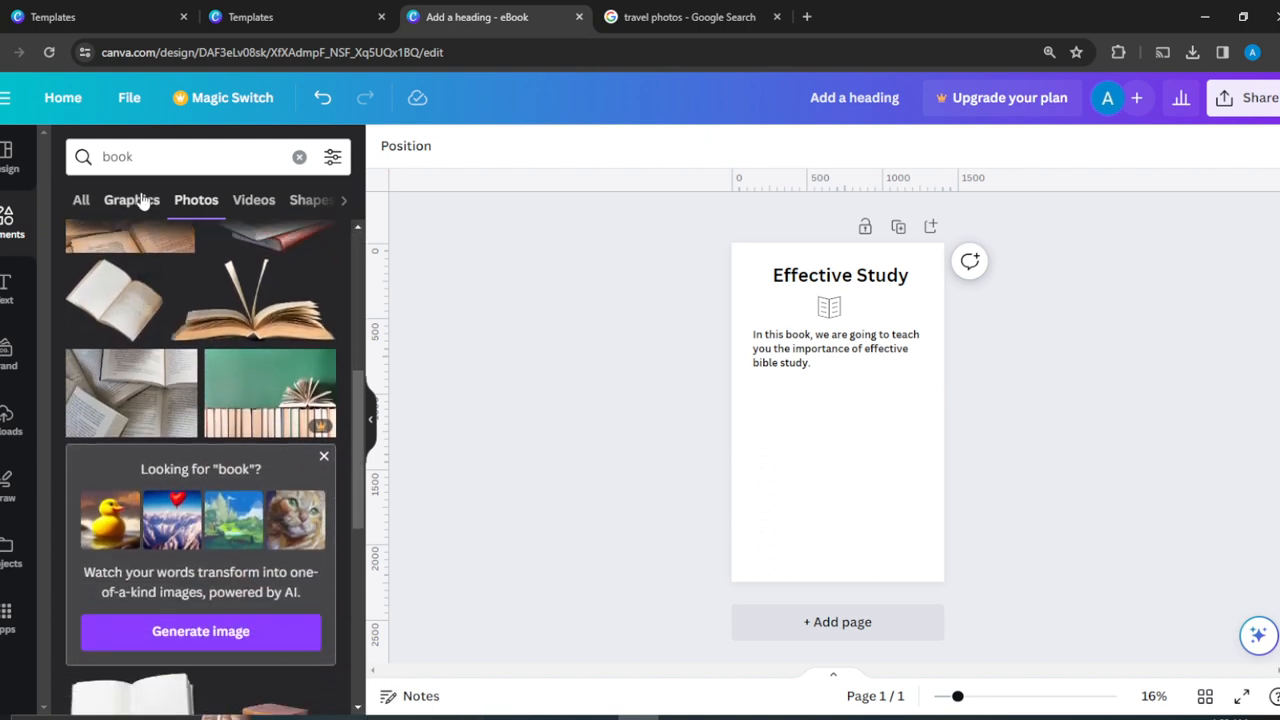
pyautogui.click(305, 199)
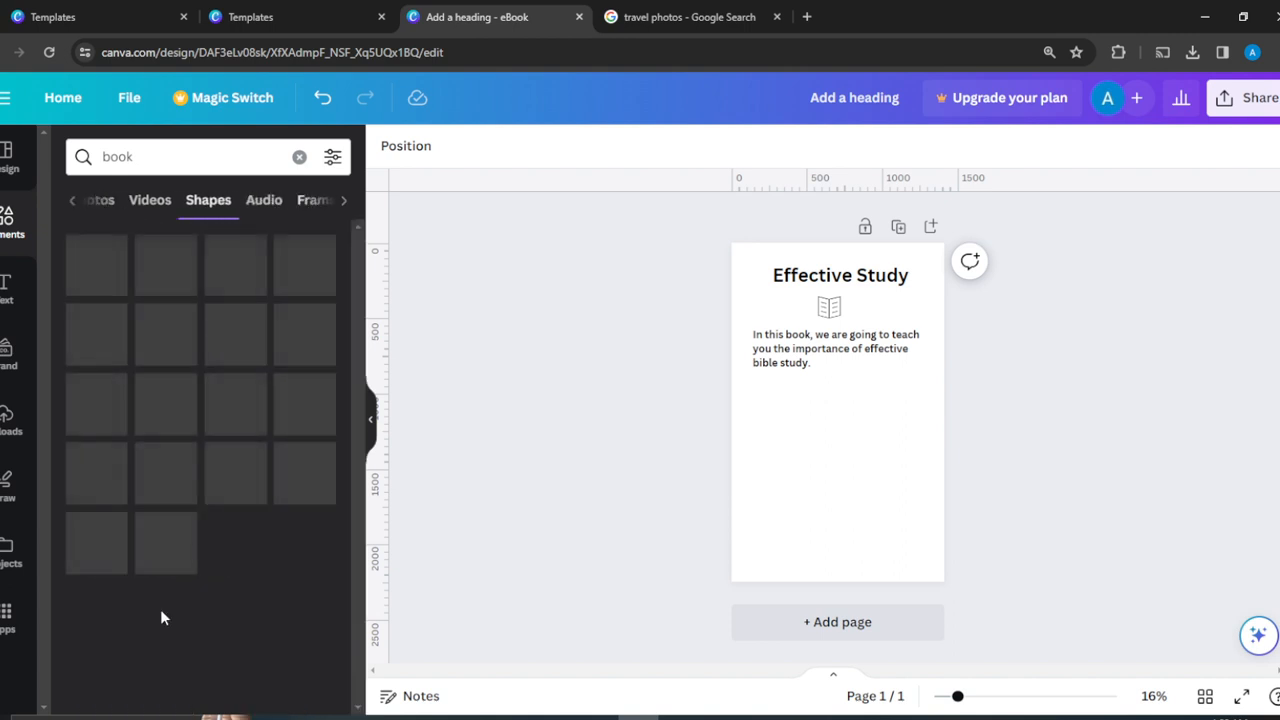
# Step: Search the shapes in the elements library for "book design"
pyautogui.click(154, 168)
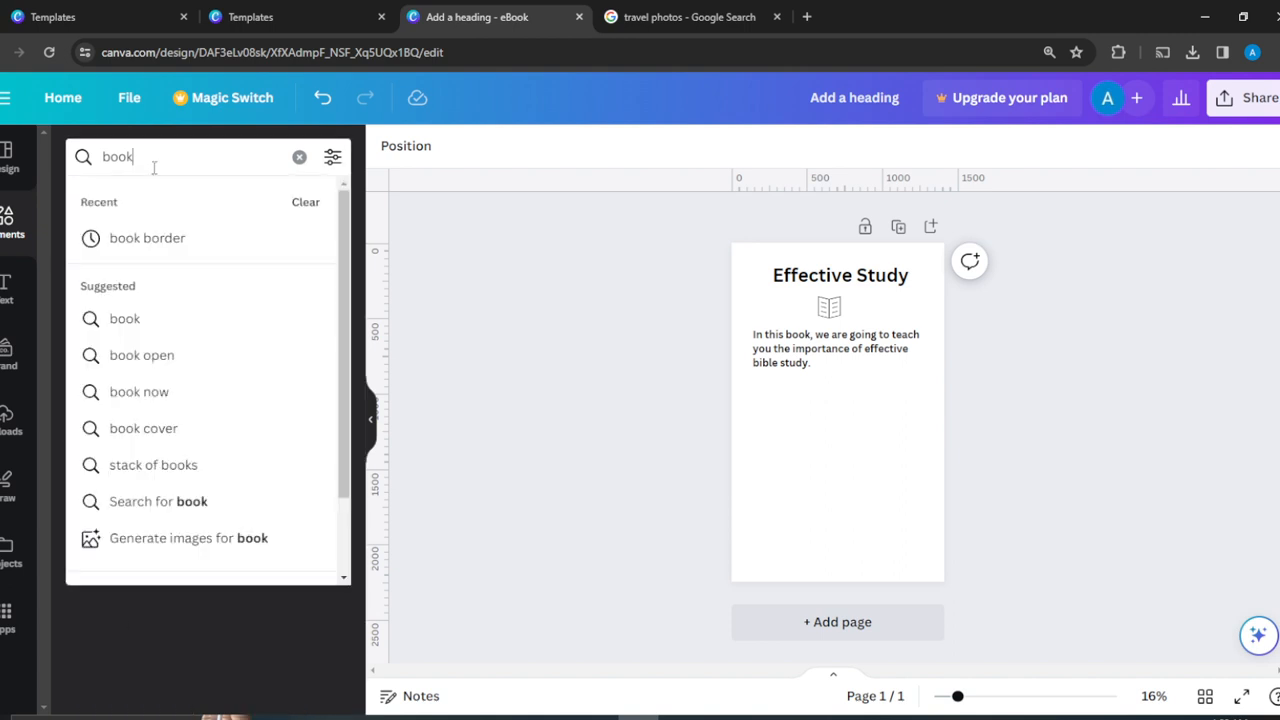
pyautogui.write('design')
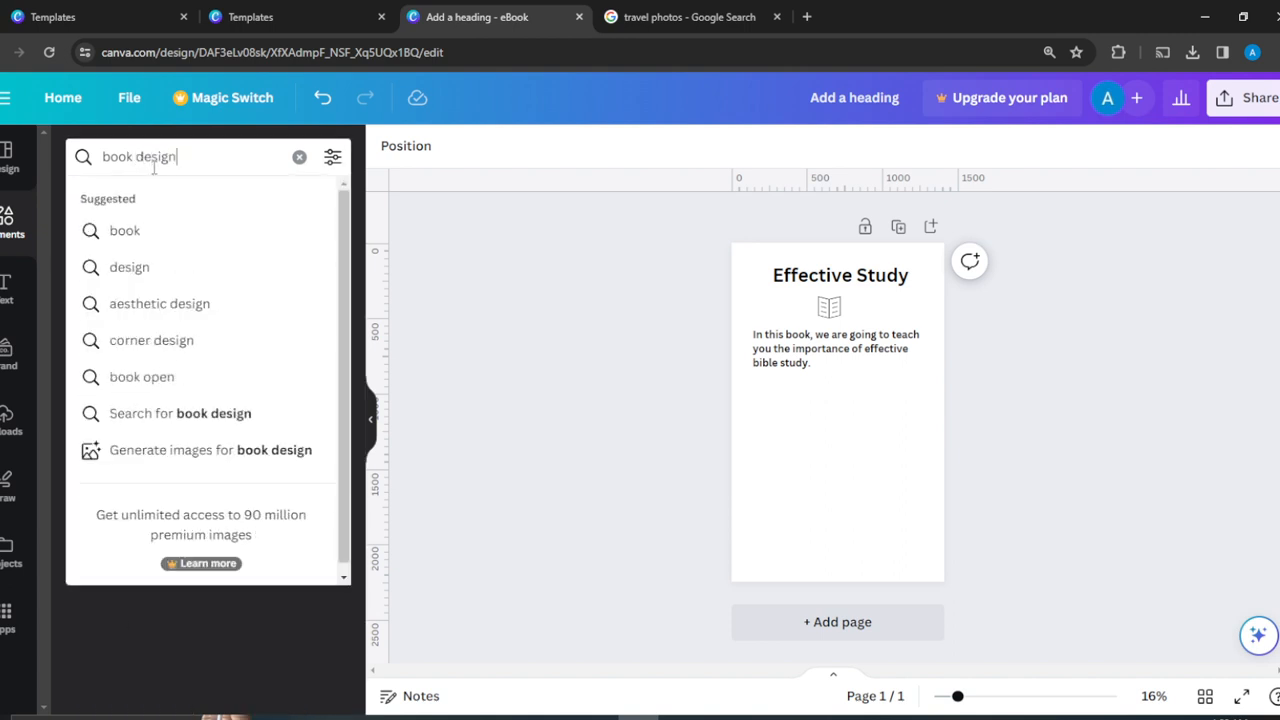
pyautogui.press('Return')
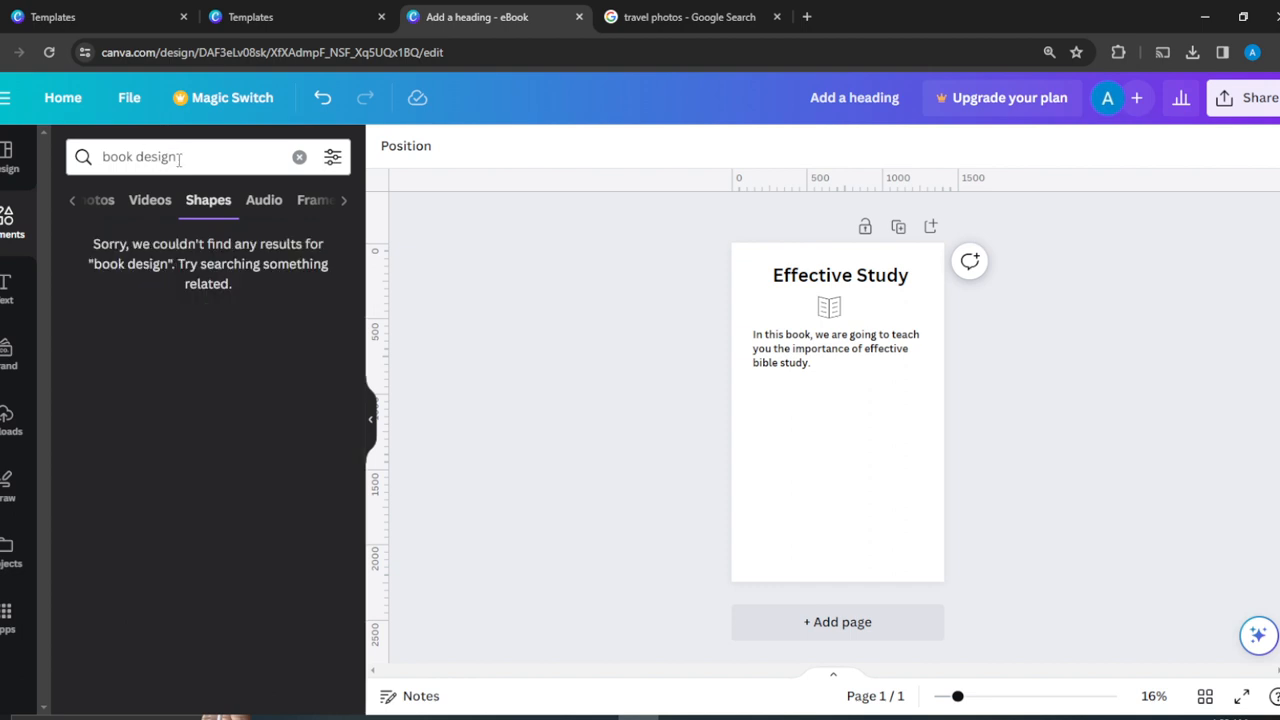
# Step: Search the elements library for "book layout design" and look through the photos and all result types
pyautogui.click(179, 157)
pyautogui.press('BackSpace')
pyautogui.press('BackSpace')
pyautogui.press('BackSpace')
pyautogui.press('BackSpace')
pyautogui.press('BackSpace')
pyautogui.press('BackSpace')
pyautogui.press('BackSpace')
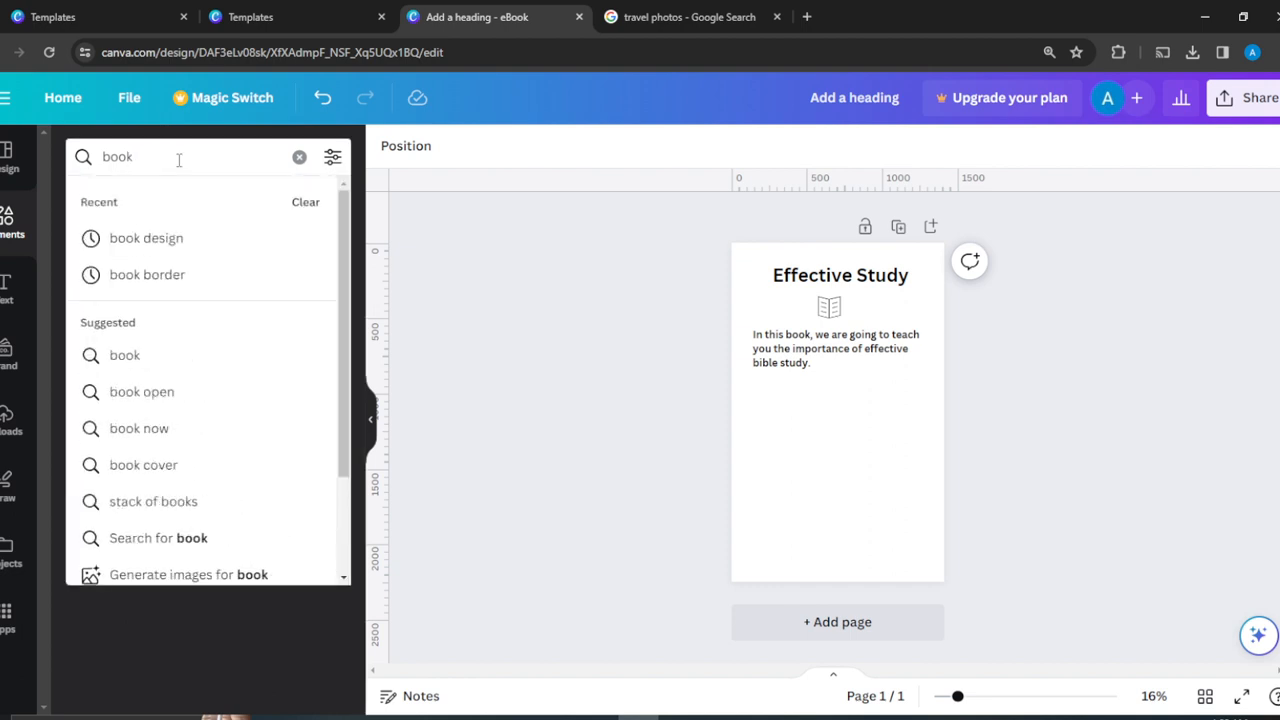
pyautogui.write('layo')
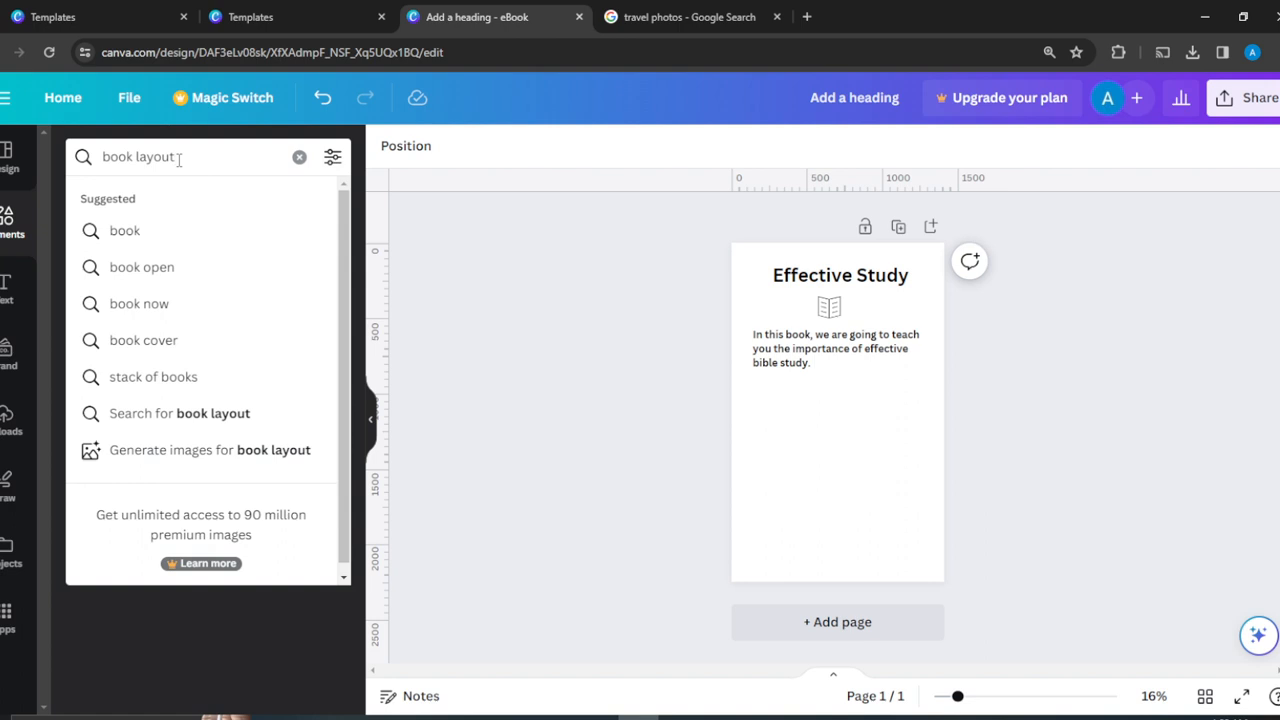
pyautogui.write('ut designm')
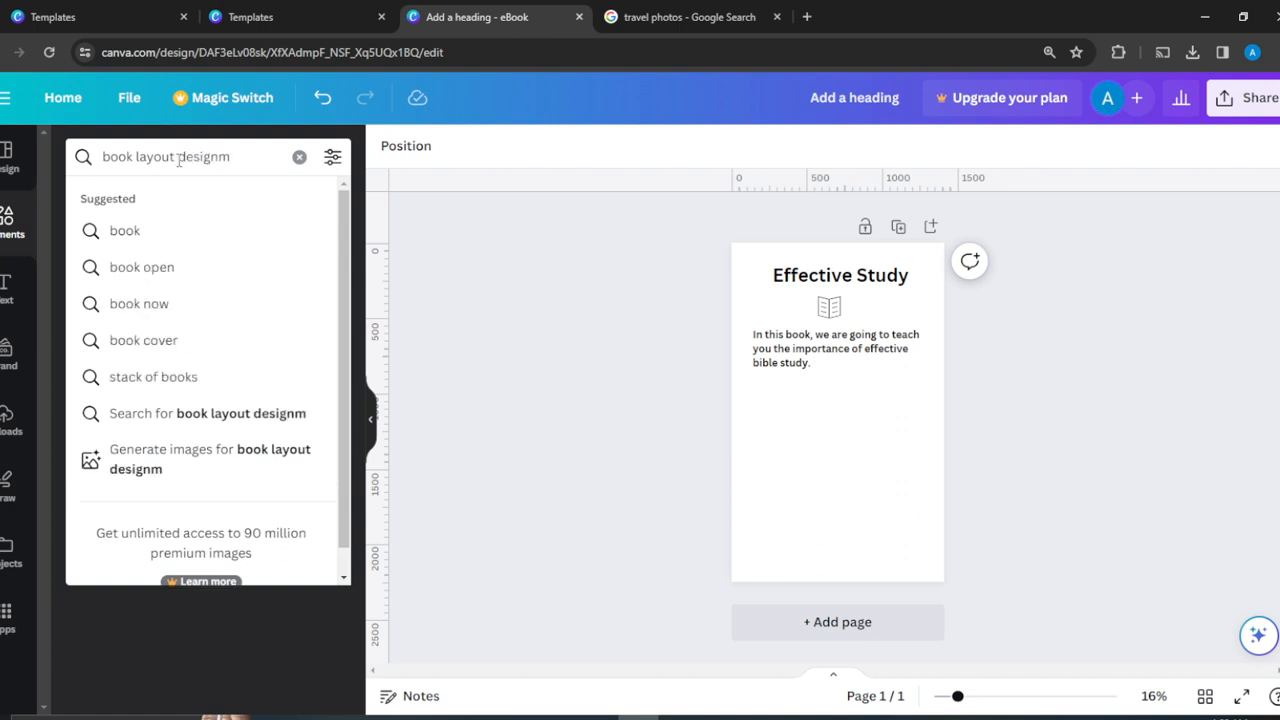
pyautogui.press('BackSpace')
pyautogui.press('Return')
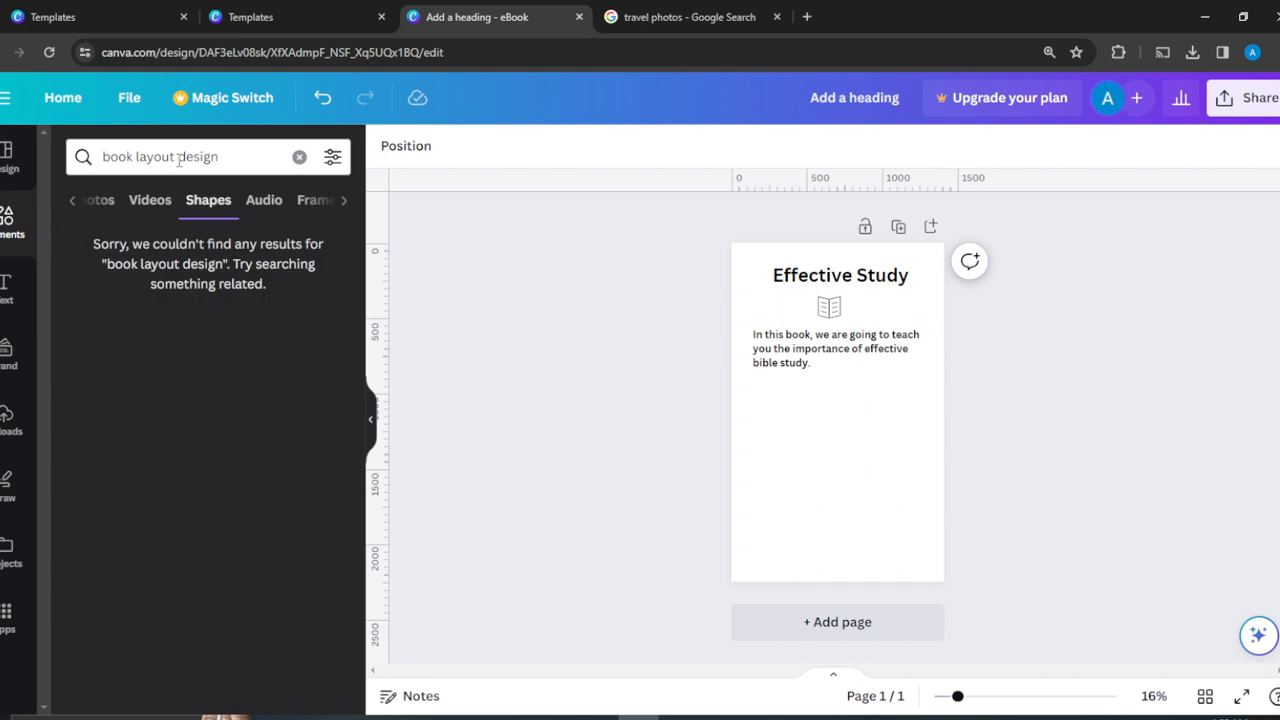
pyautogui.click(103, 205)
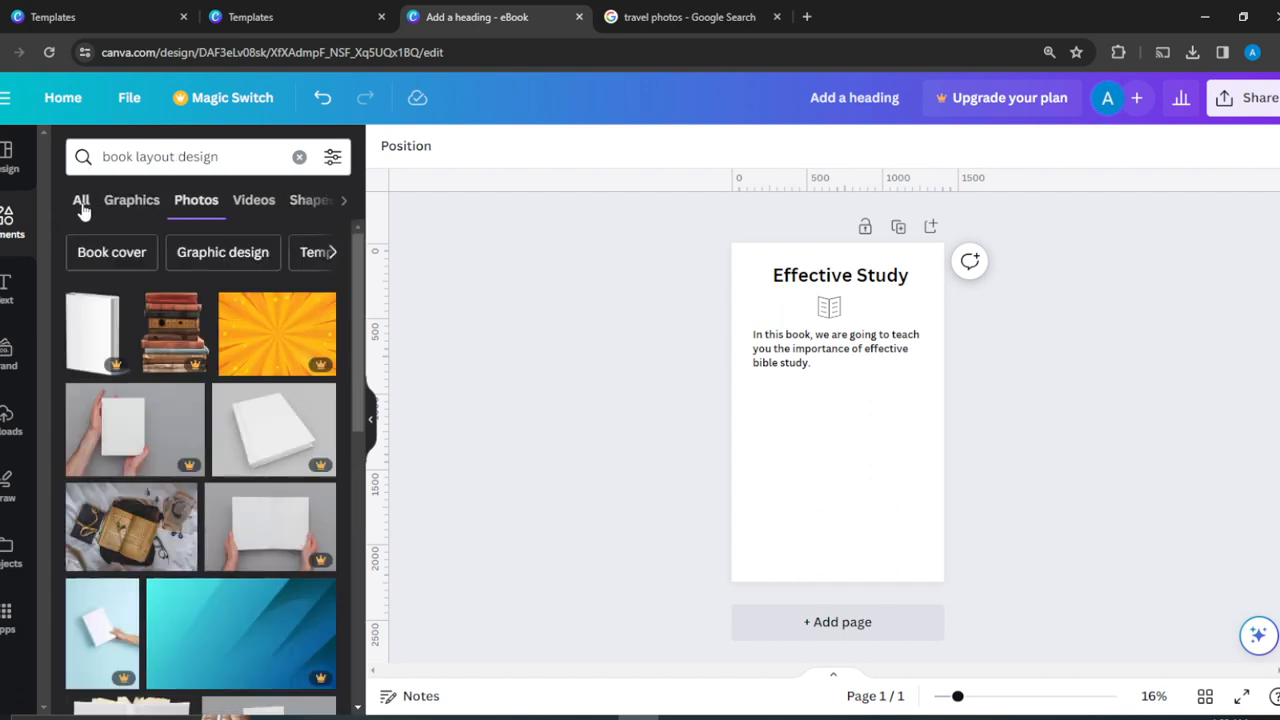
pyautogui.click(79, 203)
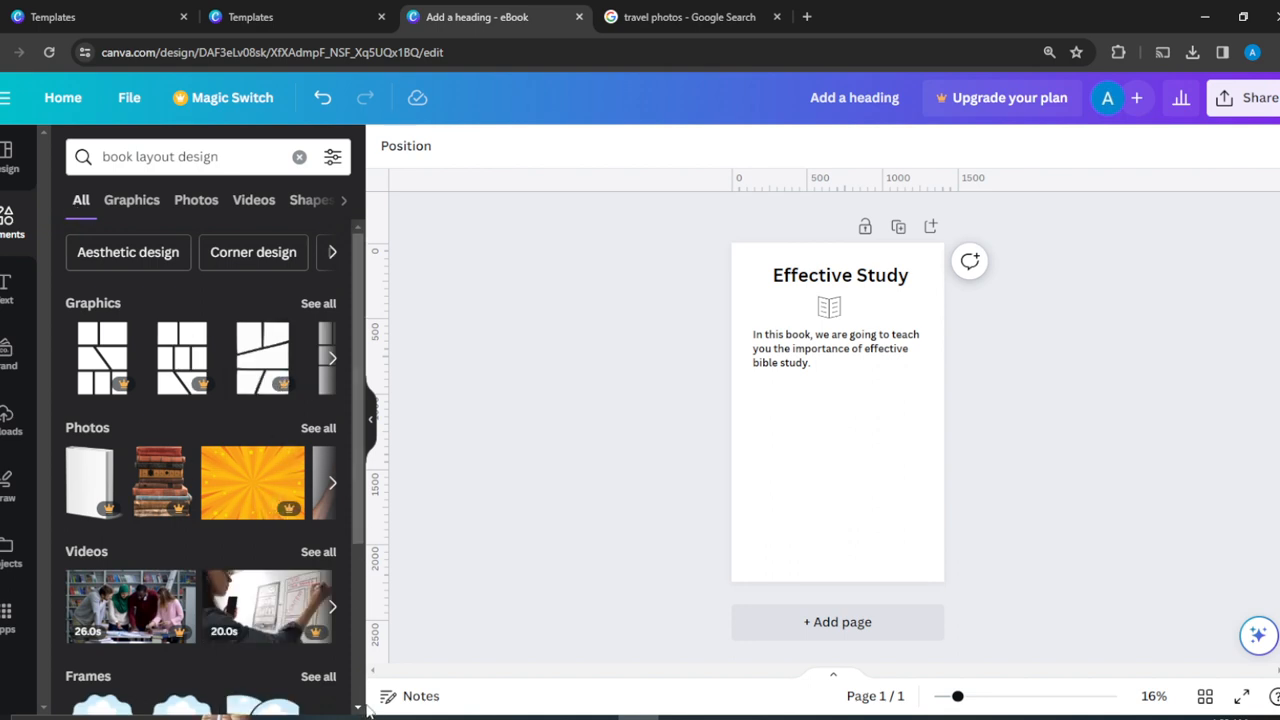
pyautogui.scroll(-3, 360, 714)
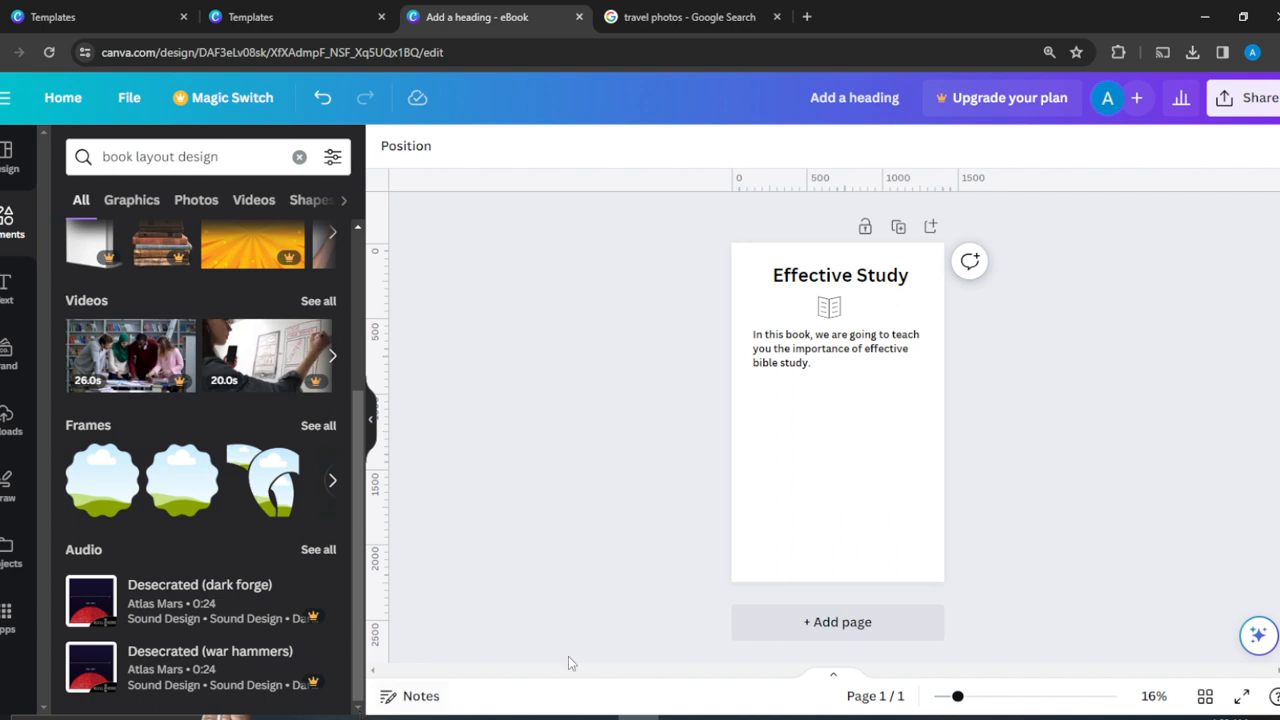
# Step: Move the open-book icon slightly to the right so it sits centred beneath the Effective Study heading
pyautogui.click(865, 370)
pyautogui.click(1107, 357)
pyautogui.moveTo(833, 311); pyautogui.dragTo(841, 309)
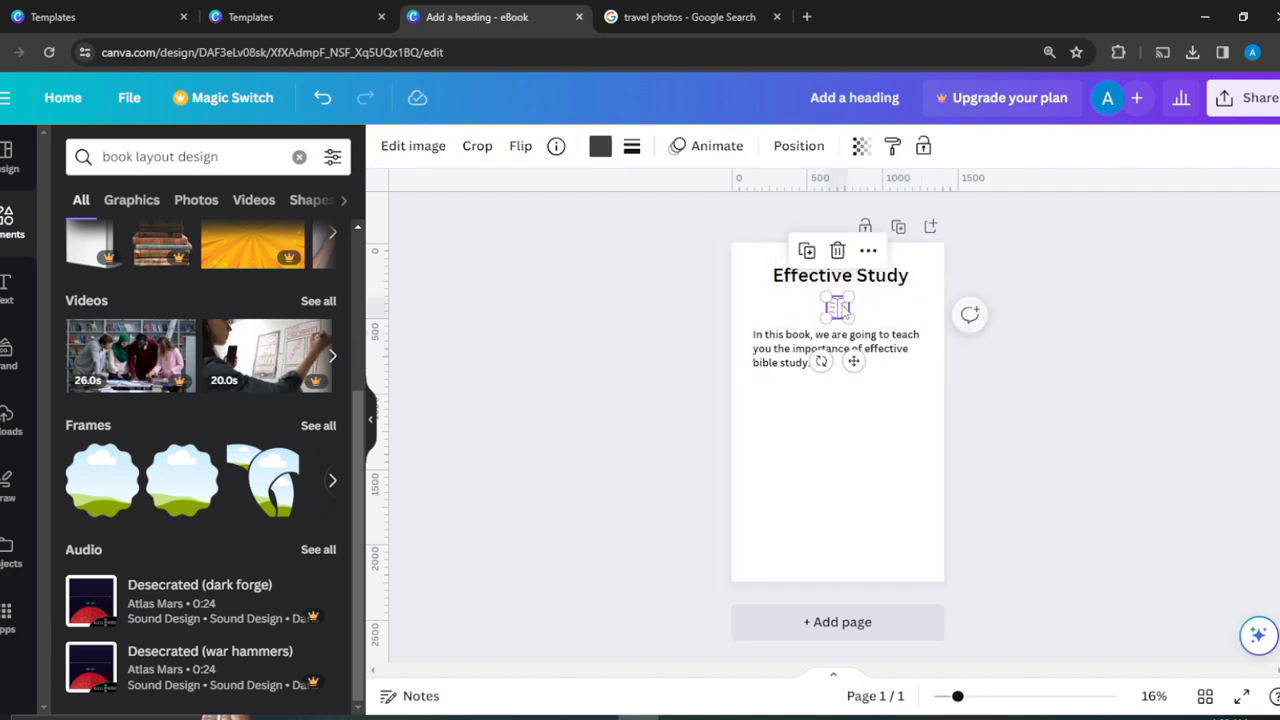
pyautogui.click(1020, 343)
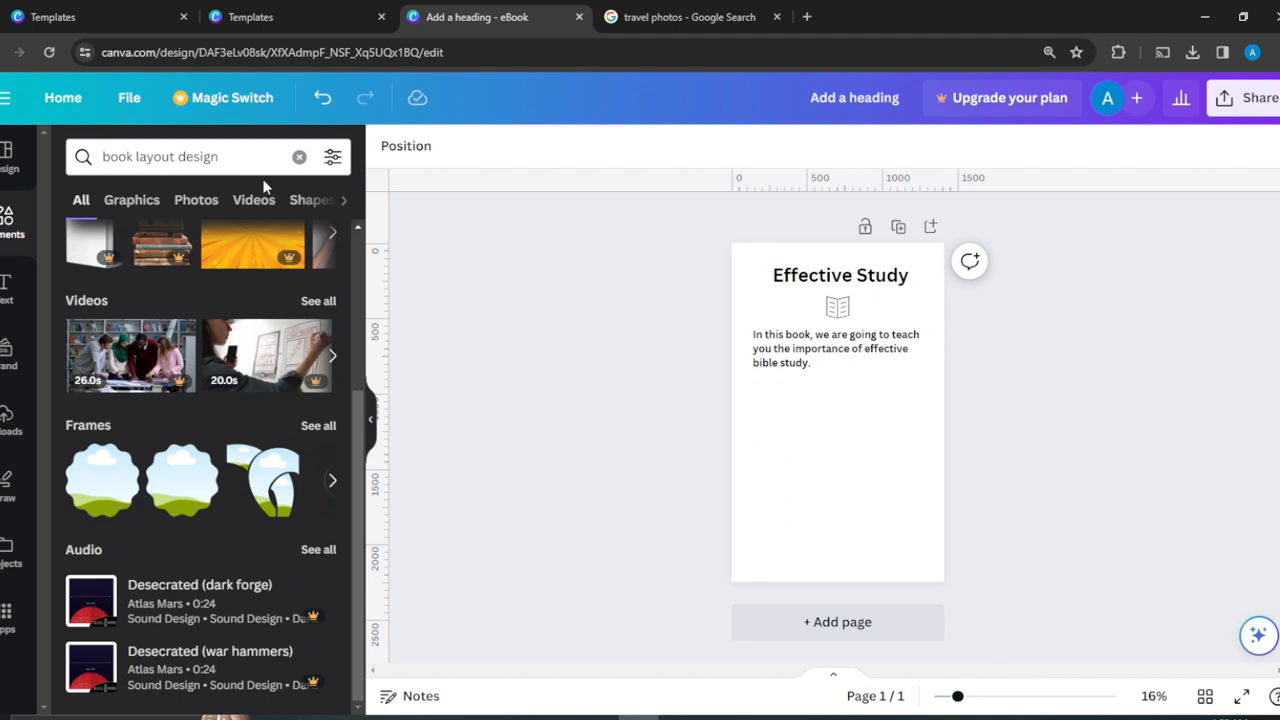
# Step: Replace the elements library search with "line" and run it
pyautogui.click(187, 156)
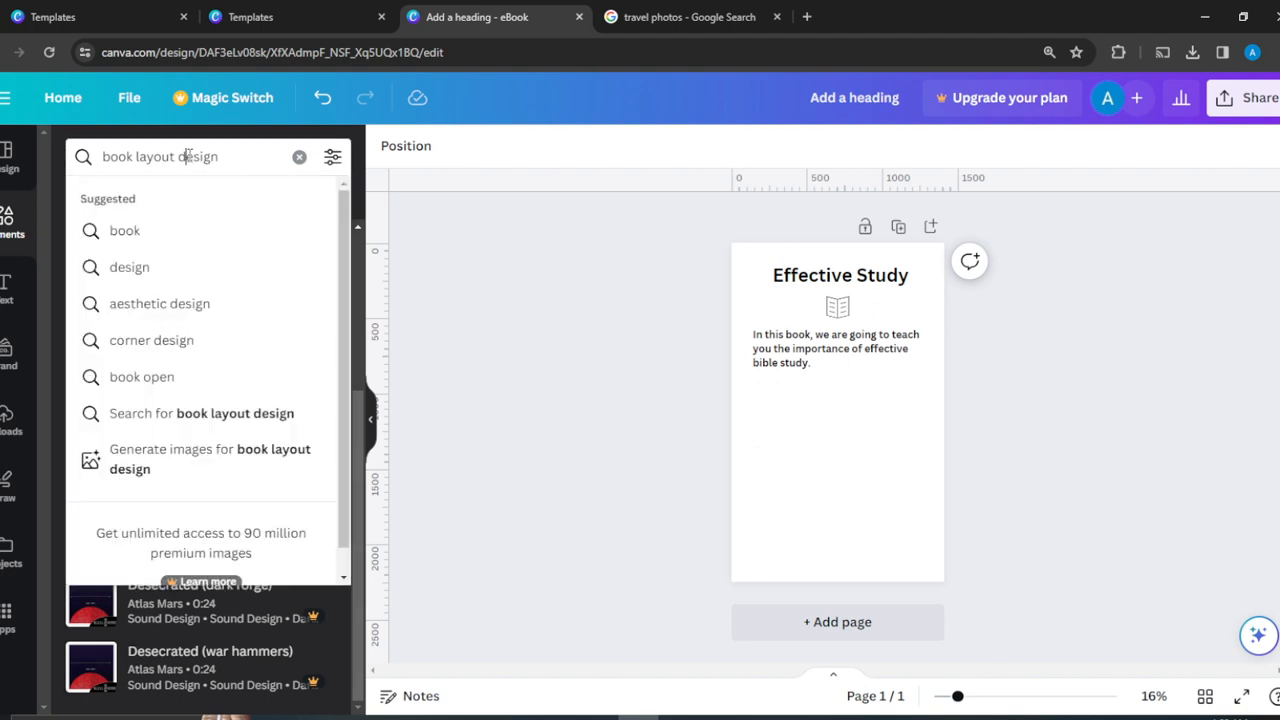
pyautogui.press('Return')
pyautogui.press('BackSpace')
pyautogui.press('BackSpace')
pyautogui.press('BackSpace')
pyautogui.press('BackSpace')
pyautogui.press('BackSpace')
pyautogui.press('BackSpace')
pyautogui.press('BackSpace')
pyautogui.press('BackSpace')
pyautogui.press('BackSpace')
pyautogui.press('BackSpace')
pyautogui.press('BackSpace')
pyautogui.press('BackSpace')
pyautogui.press('BackSpace')
pyautogui.press('BackSpace')
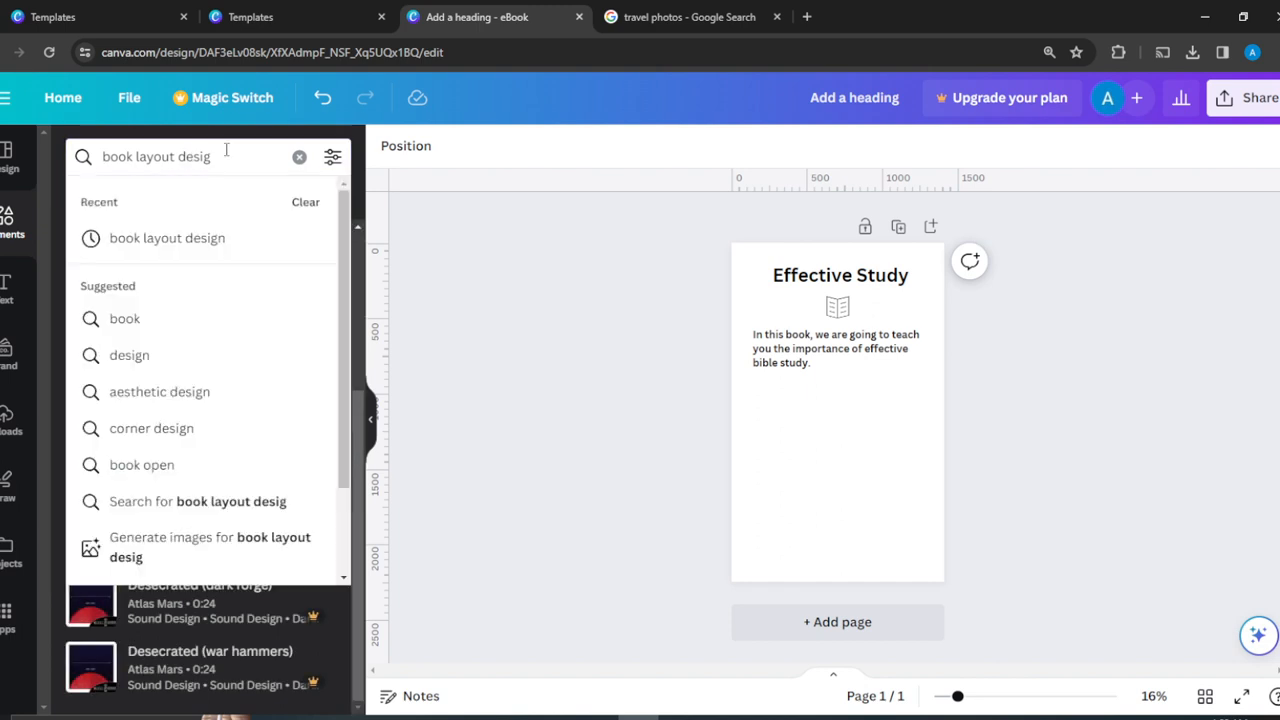
pyautogui.press('BackSpace')
pyautogui.press('BackSpace')
pyautogui.press('BackSpace')
pyautogui.press('BackSpace')
pyautogui.write('line')
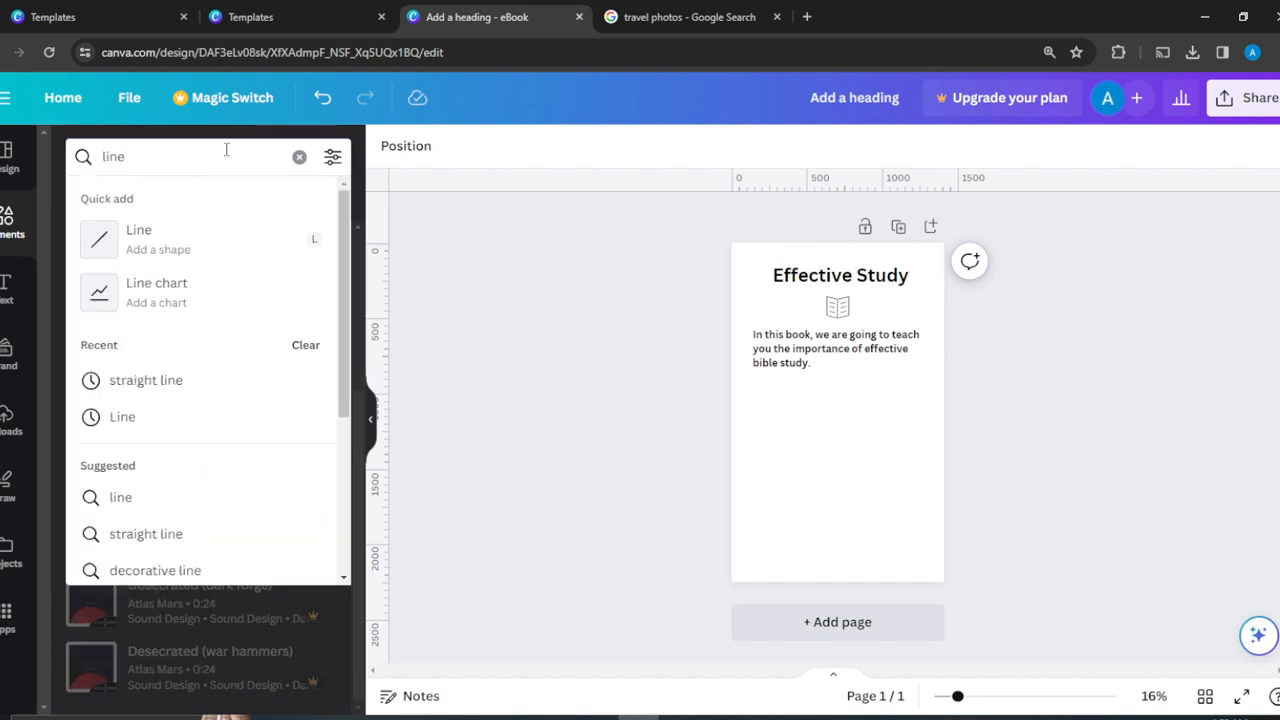
pyautogui.press('Return')
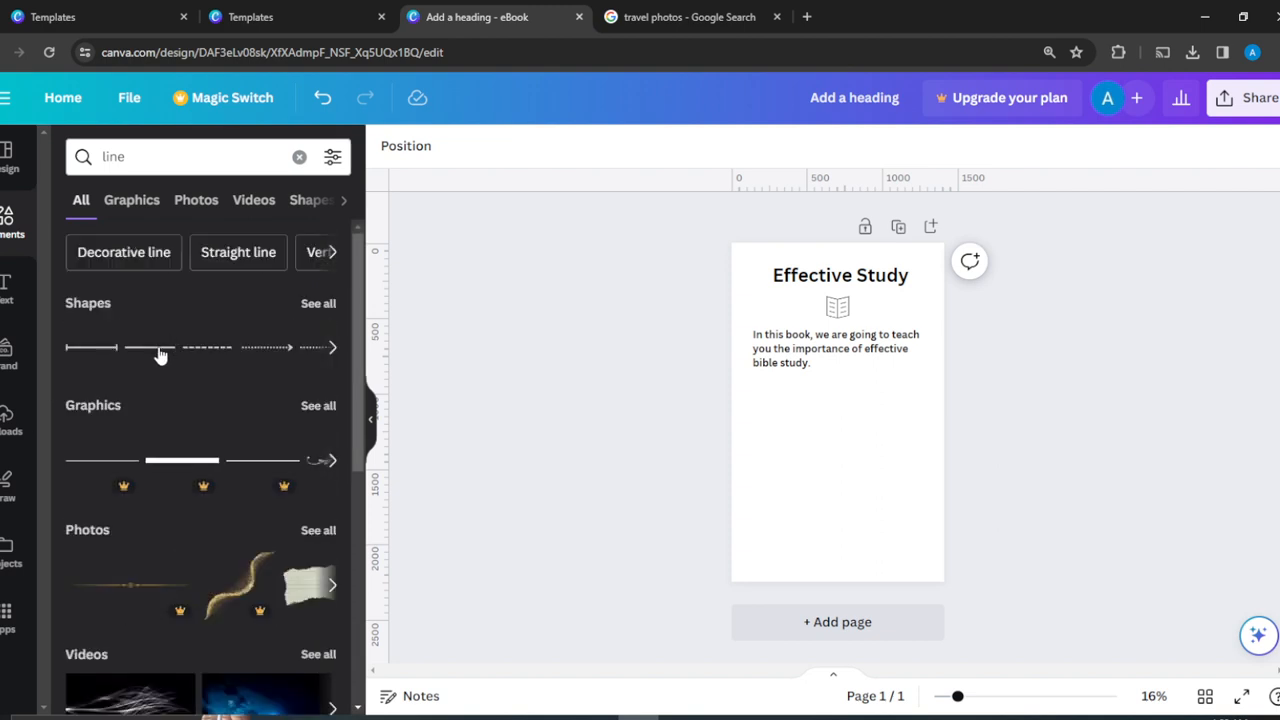
# Step: Add a short plain straight line from the shape results at the page's lower-right corner
pyautogui.moveTo(157, 354); pyautogui.dragTo(922, 560)
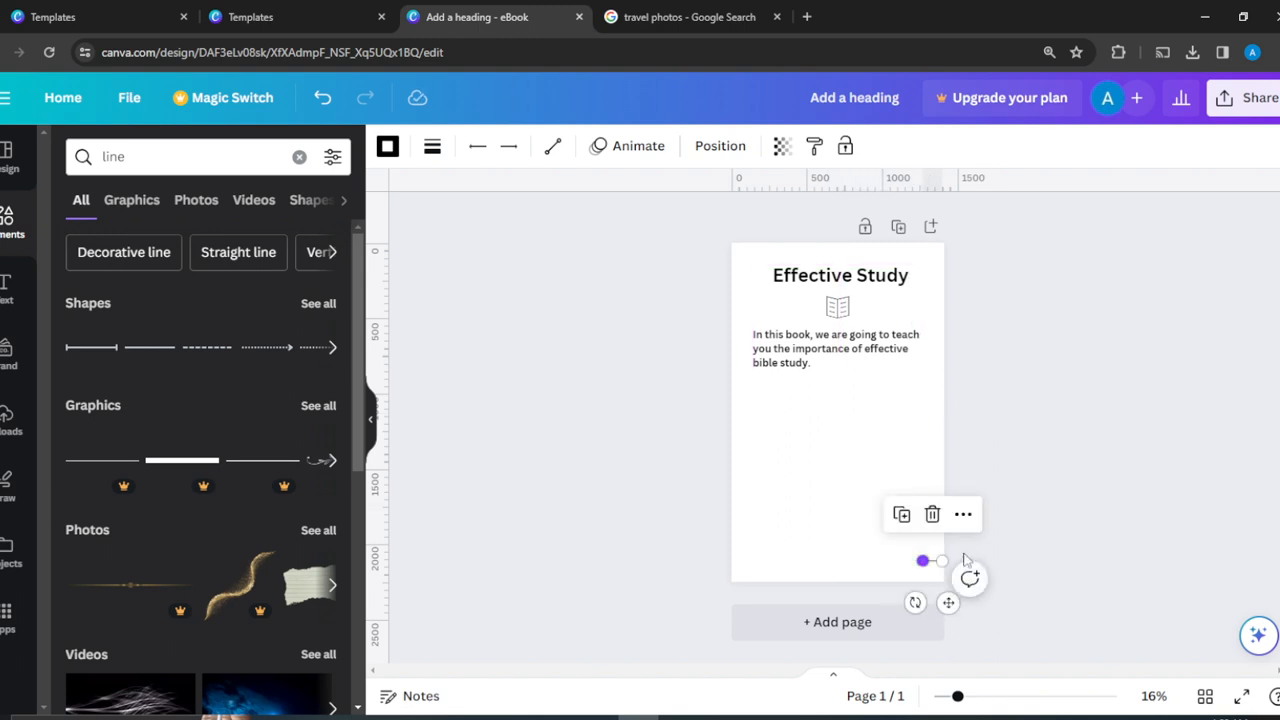
pyautogui.click(1083, 503)
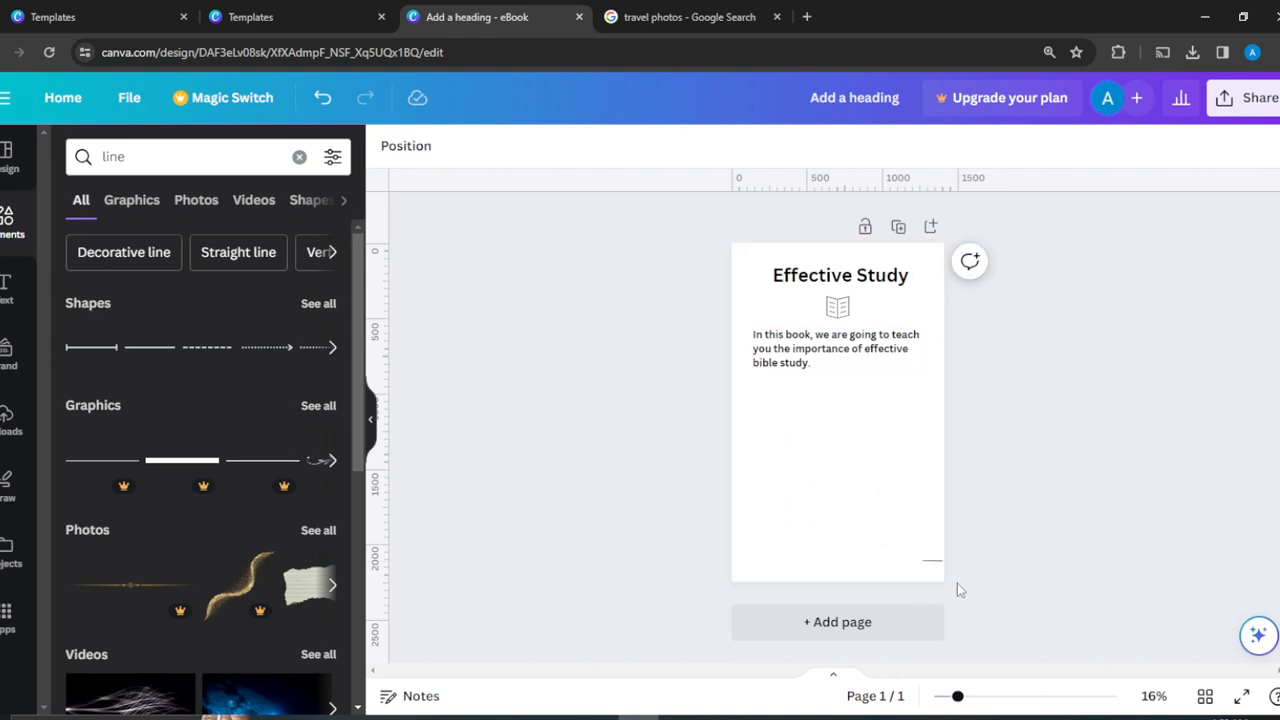
pyautogui.click(935, 561)
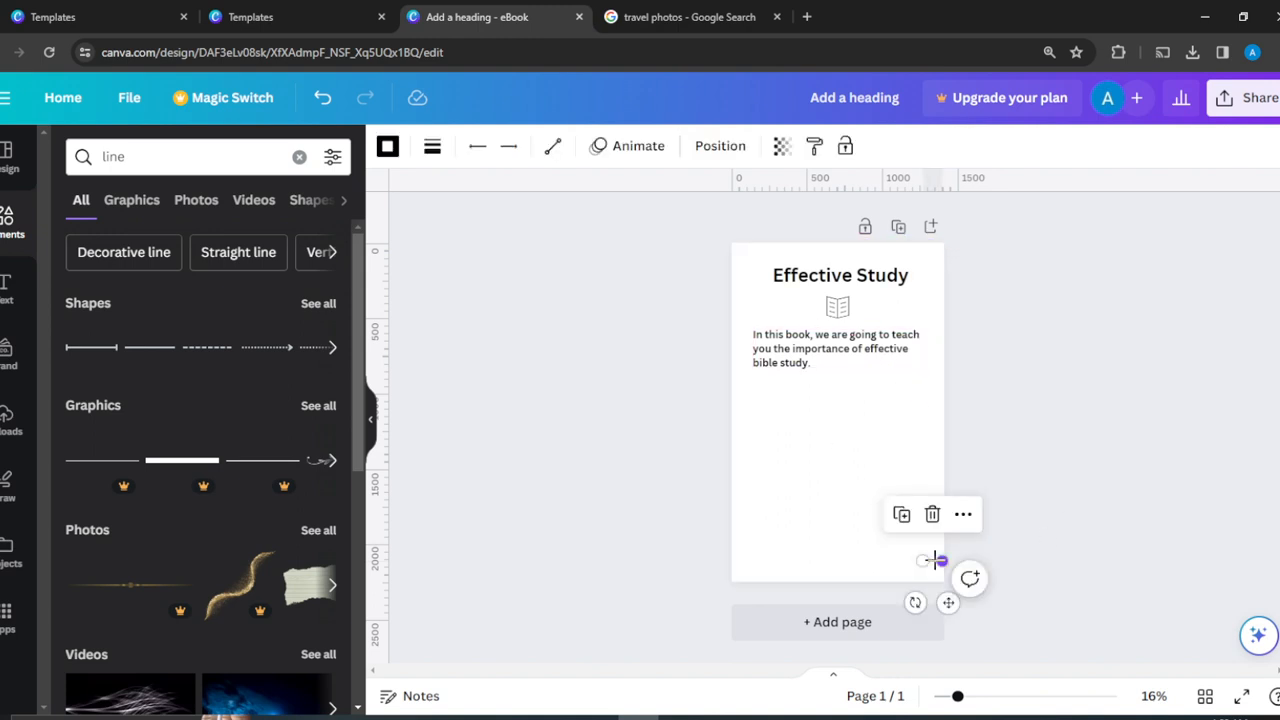
pyautogui.click(935, 560)
# Step: Duplicate the introductory paragraph, place the copy lower on the page and replace its text with "1"
pyautogui.click(827, 368)
pyautogui.click(872, 287)
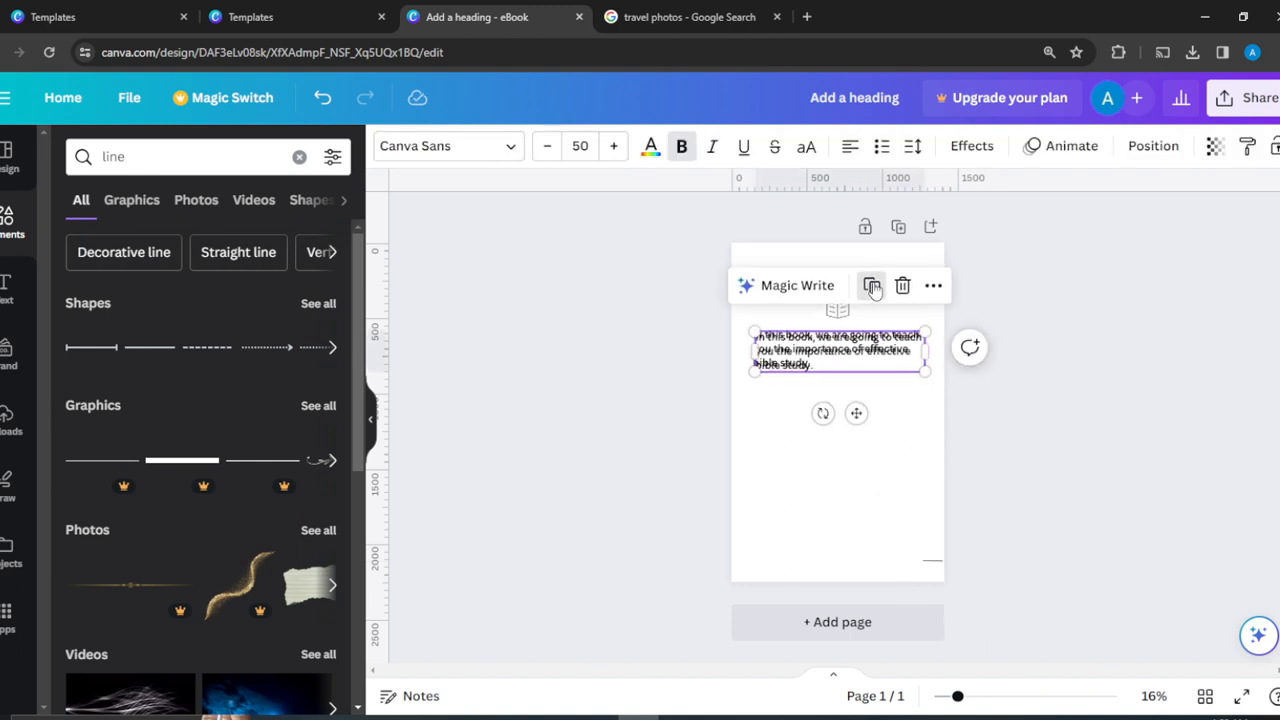
pyautogui.moveTo(843, 364); pyautogui.dragTo(833, 450)
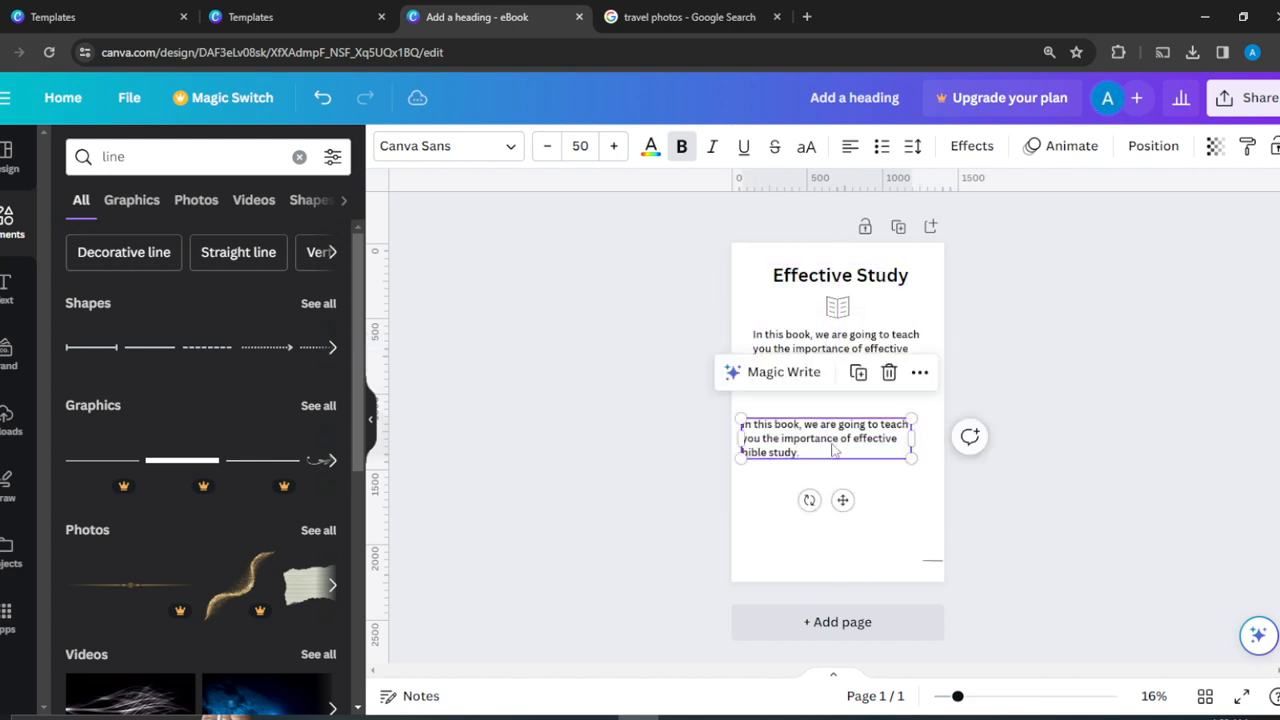
pyautogui.doubleClick(833, 448)
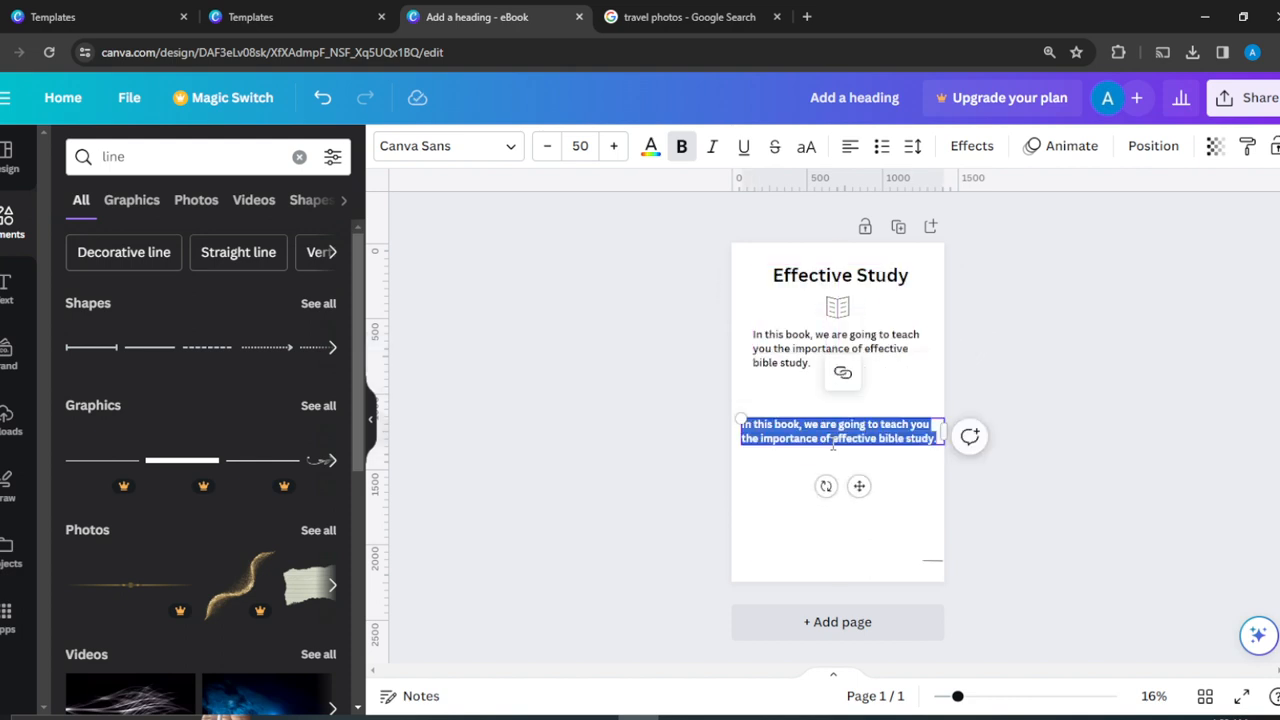
pyautogui.press('BackSpace')
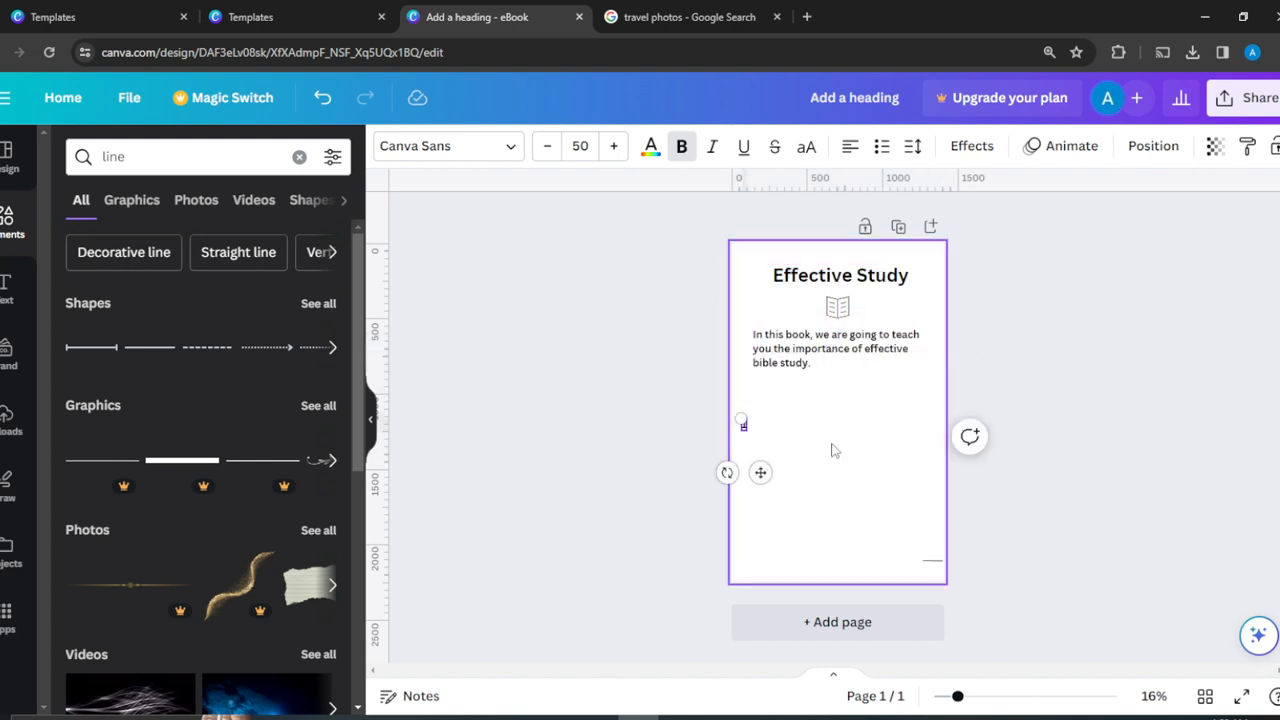
pyautogui.click(1003, 346)
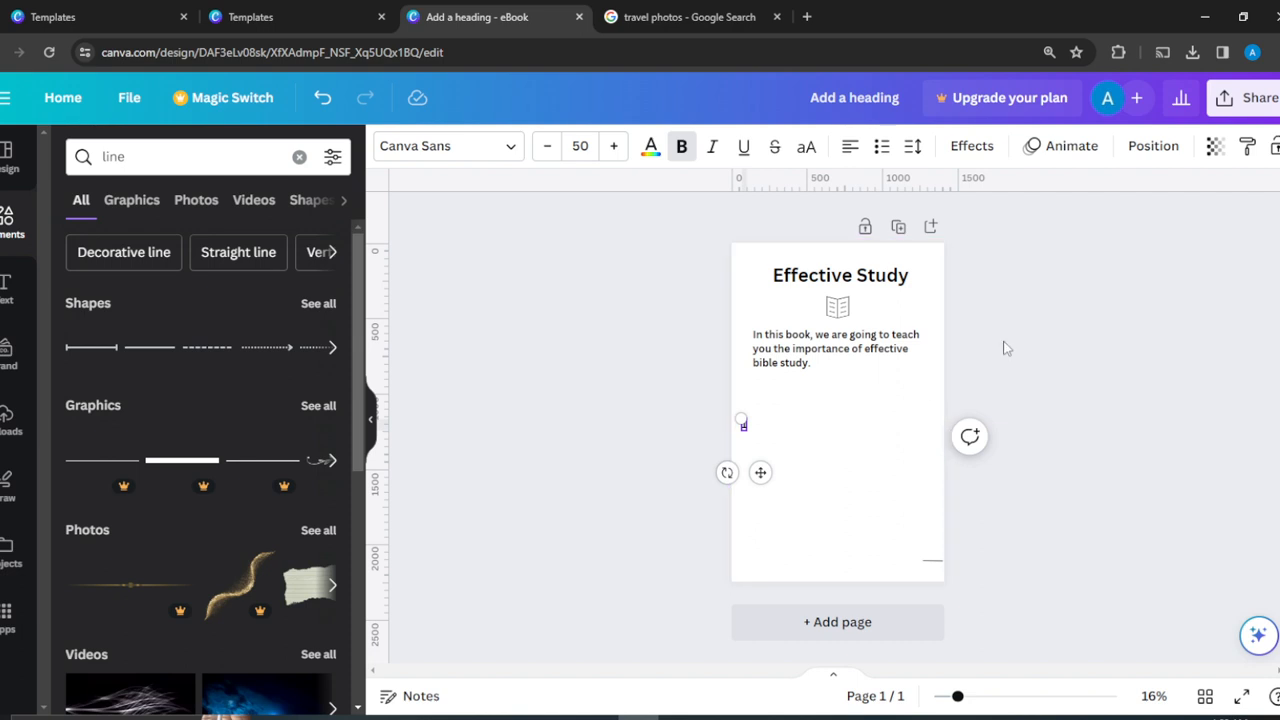
# Step: Move the page number "1" directly beneath the short line at the page's lower-right corner
pyautogui.click(744, 427)
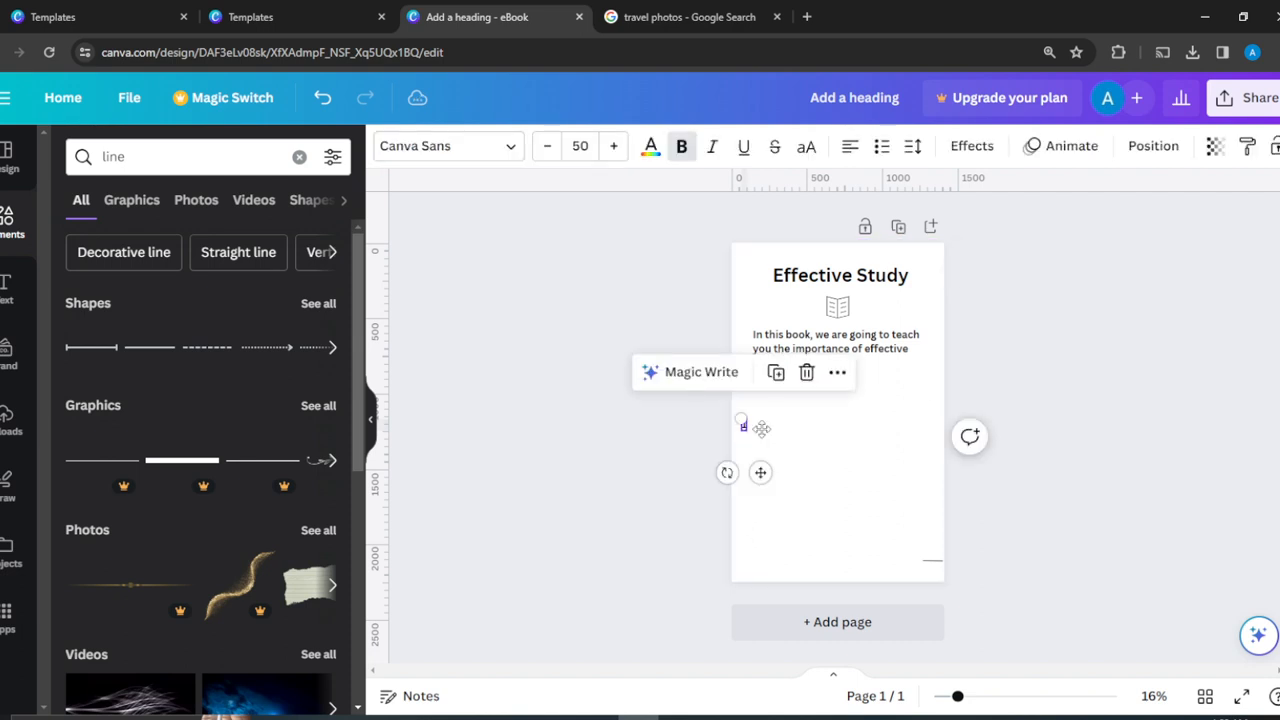
pyautogui.moveTo(740, 429); pyautogui.dragTo(929, 569)
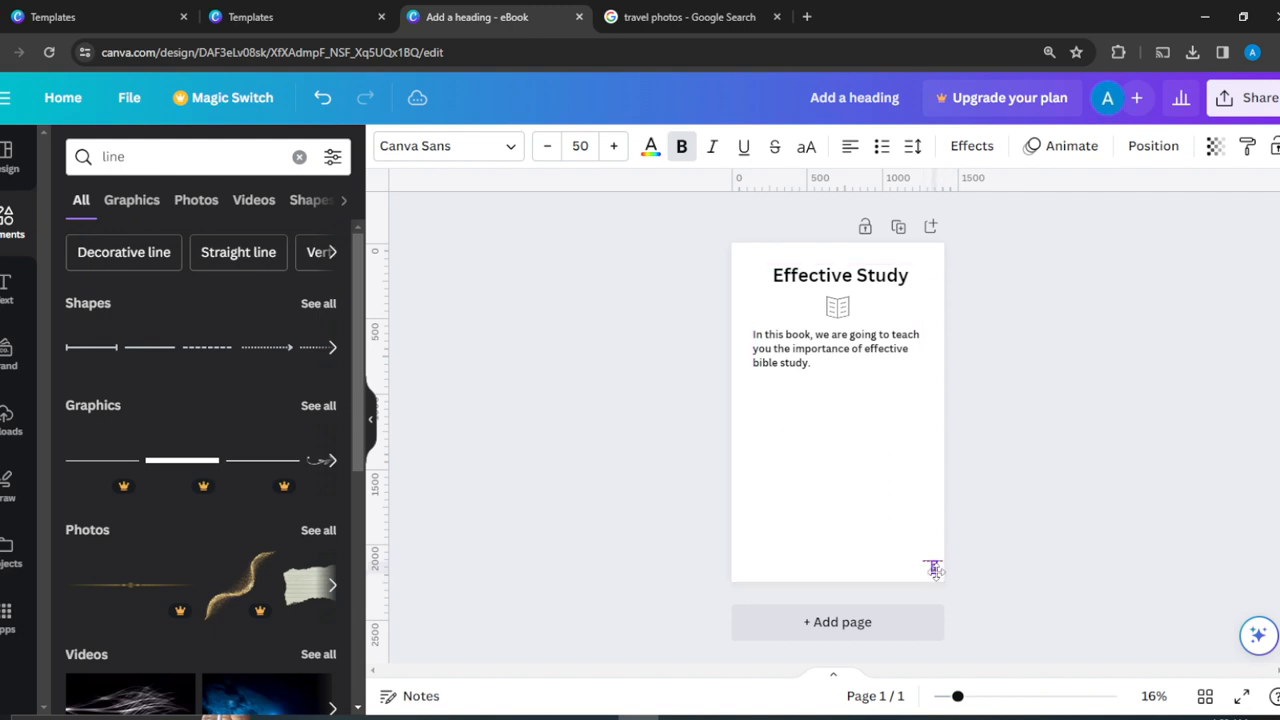
pyautogui.click(1146, 500)
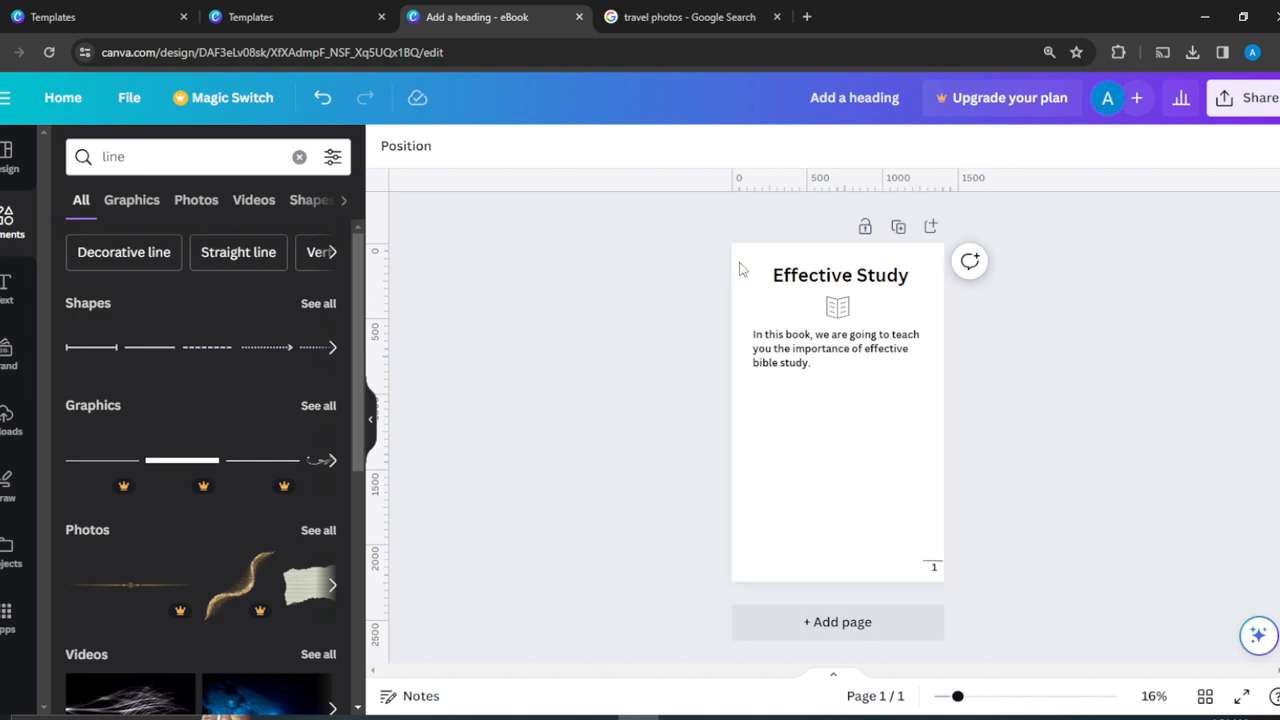
pyautogui.click(788, 368)
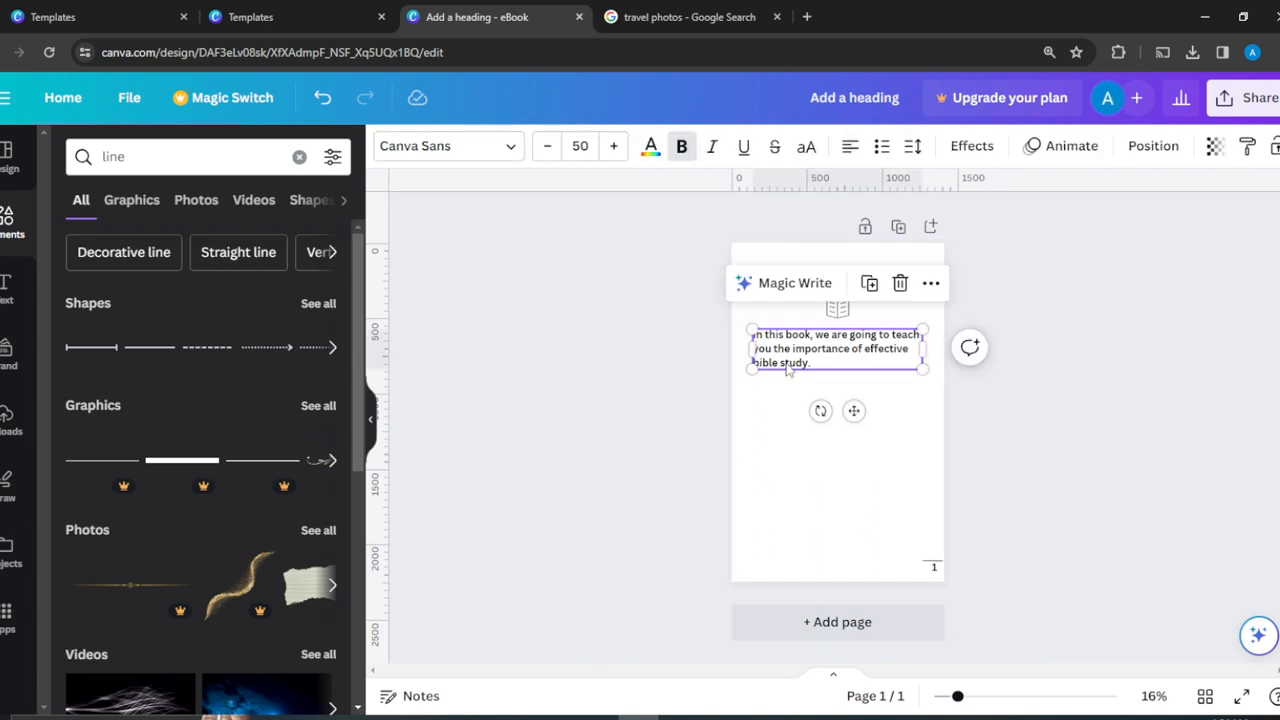
pyautogui.moveTo(788, 370); pyautogui.dragTo(790, 381)
pyautogui.hotkey('ctrl', 'z')
pyautogui.click(931, 285)
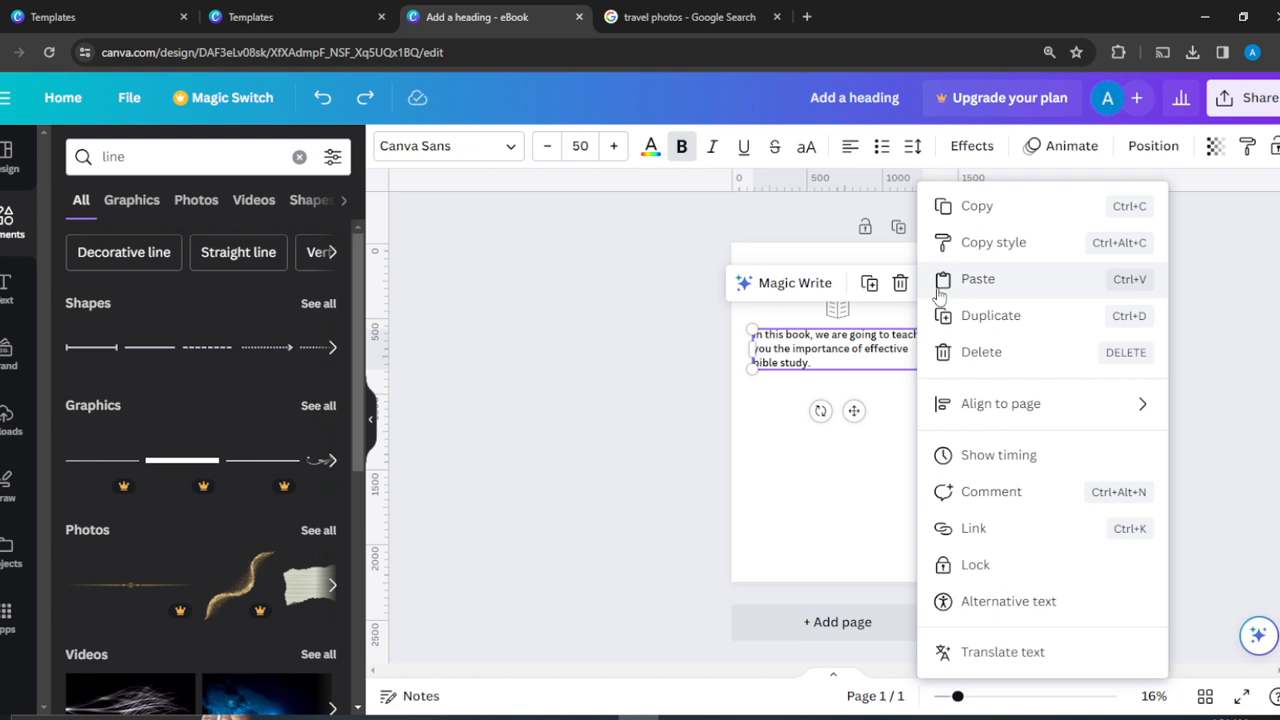
pyautogui.click(647, 550)
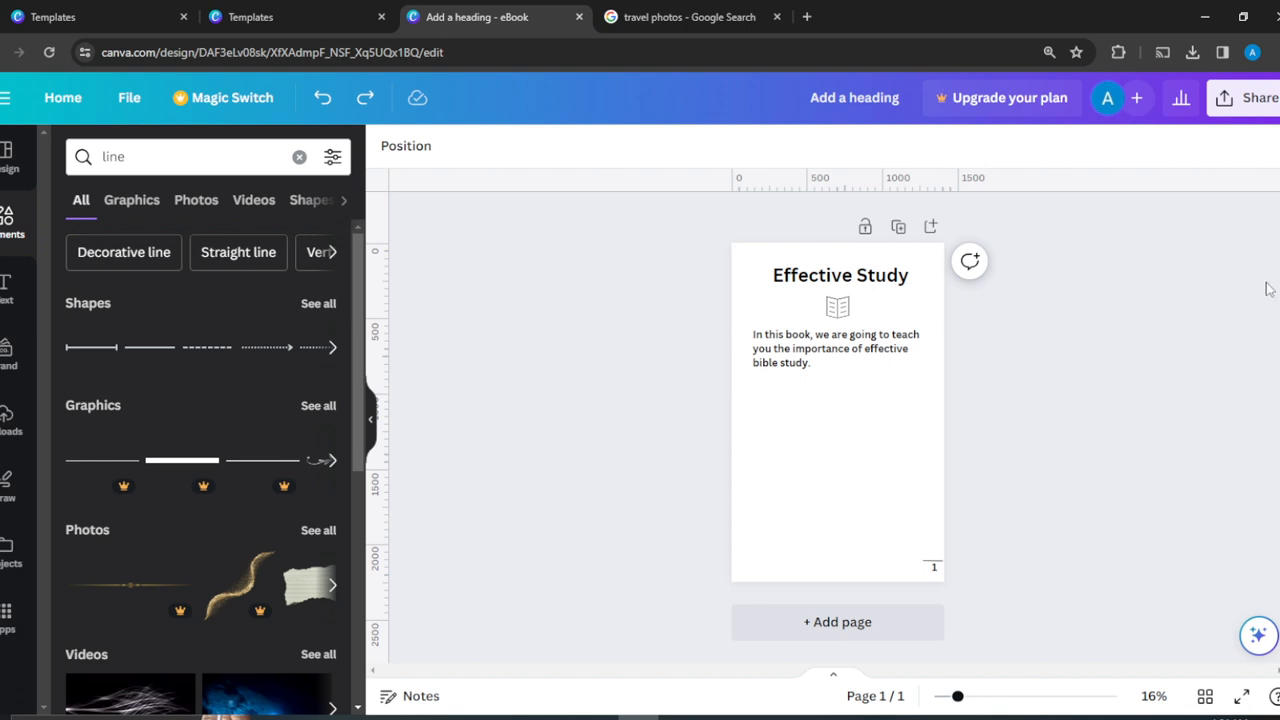
# Step: Open the sharing and export options for the eBook design
pyautogui.click(1212, 110)
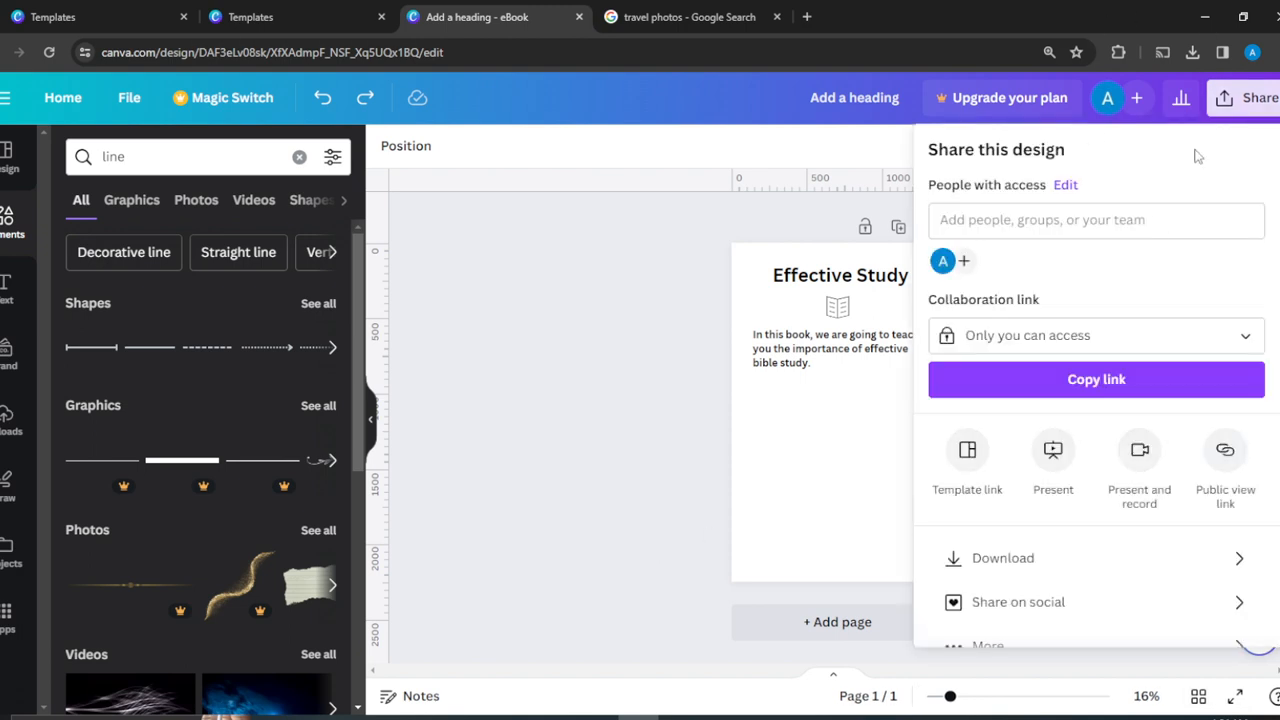